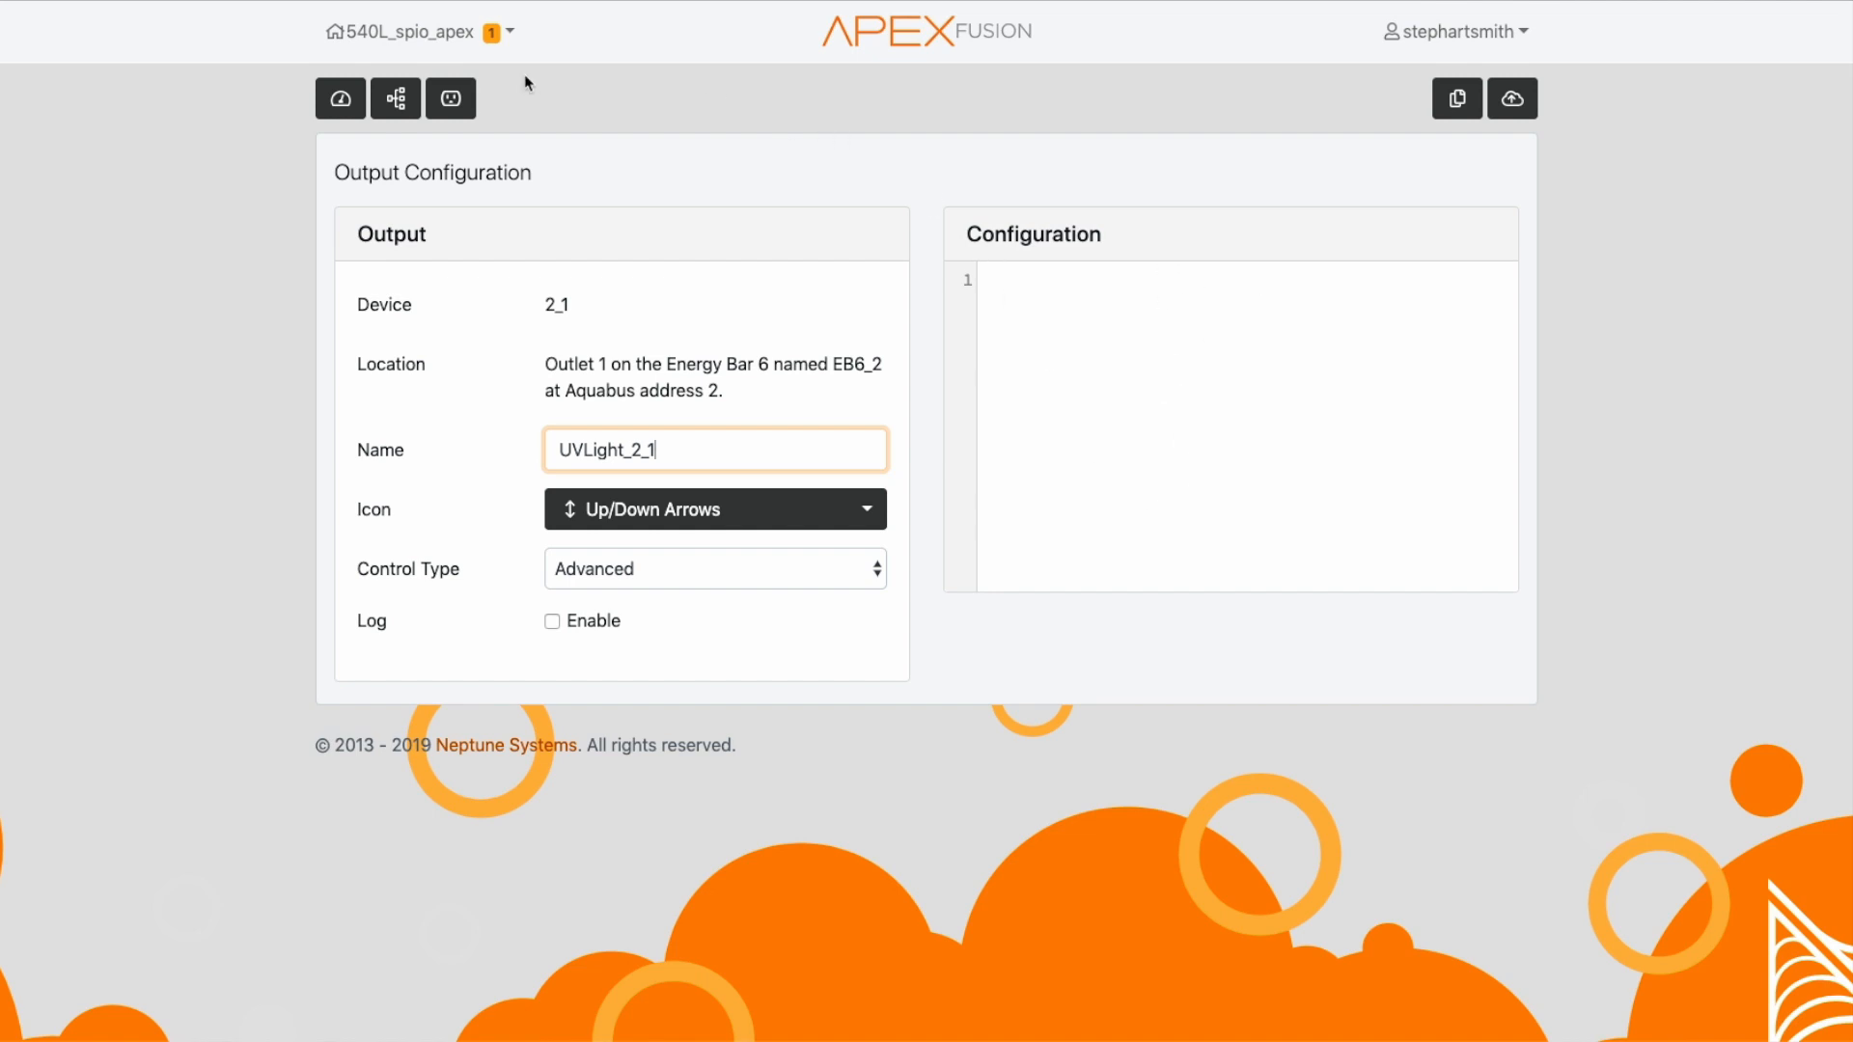
# Return to the Apex dashboard and open the list of configuration tasks.
pyautogui.click(364, 98)
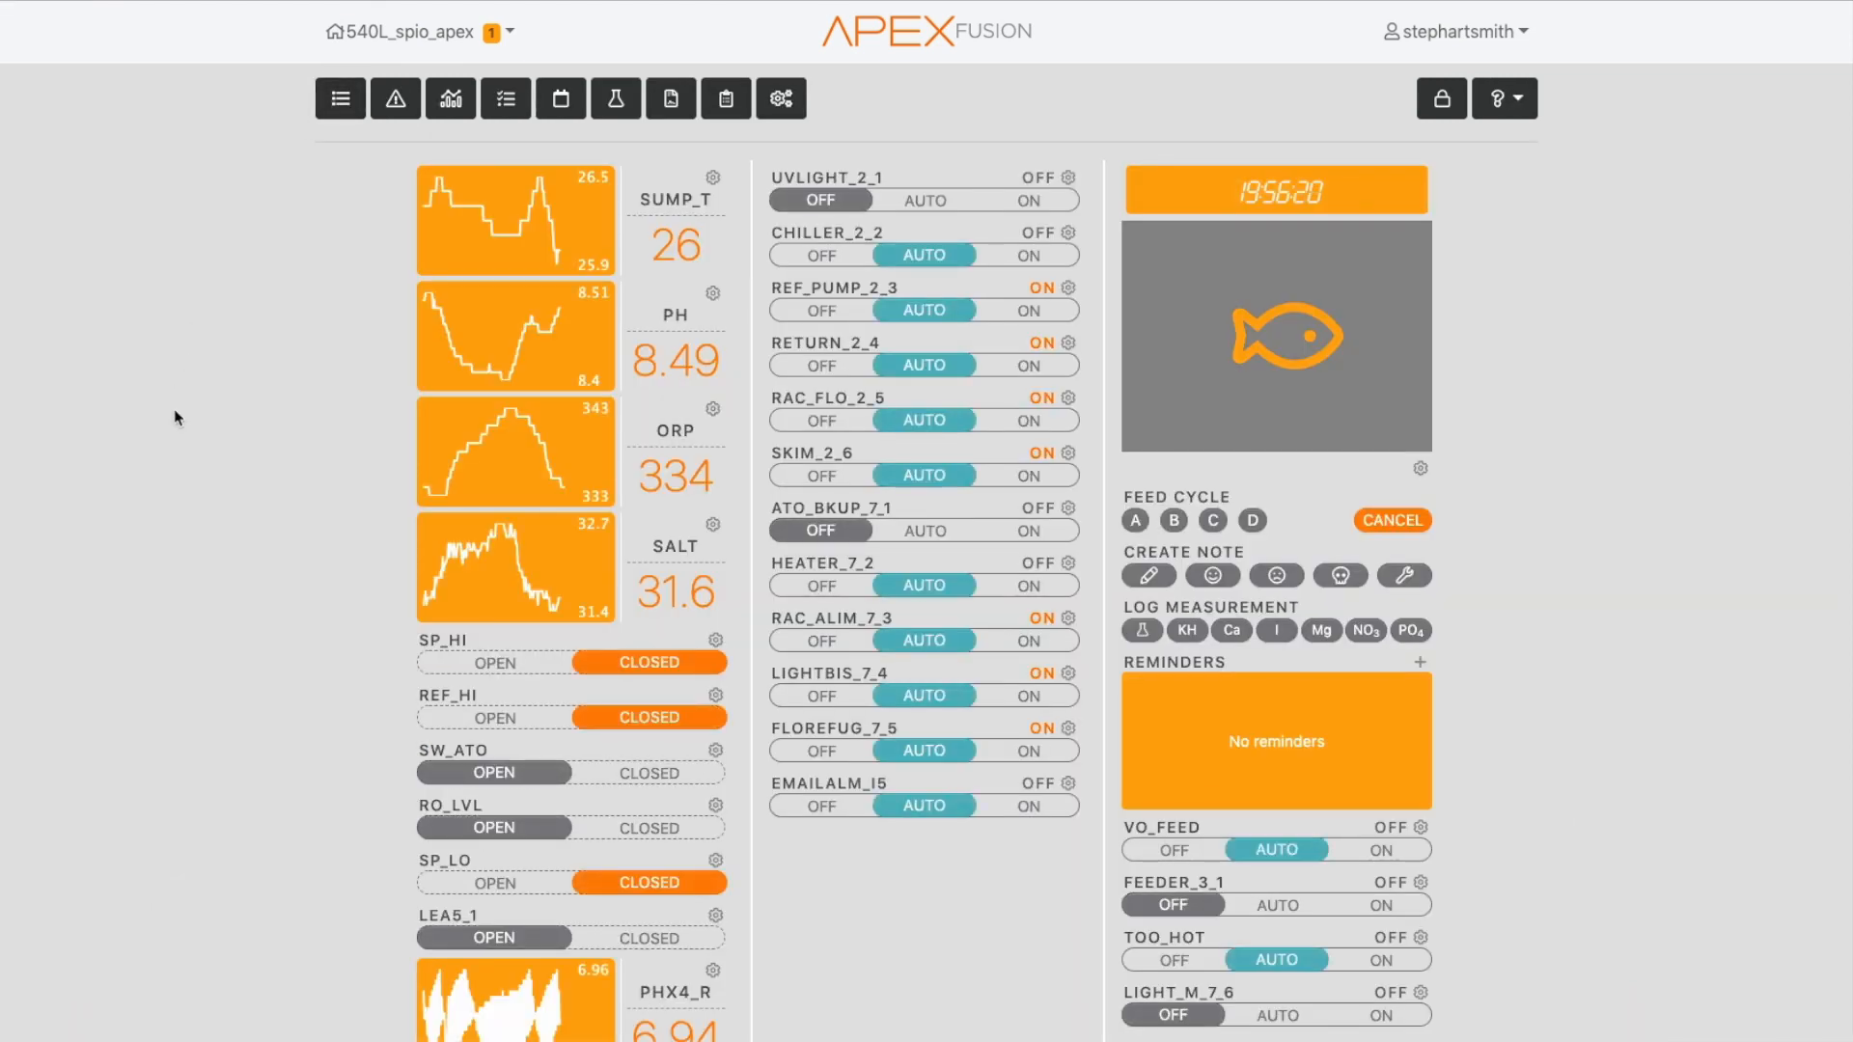
pyautogui.click(415, 33)
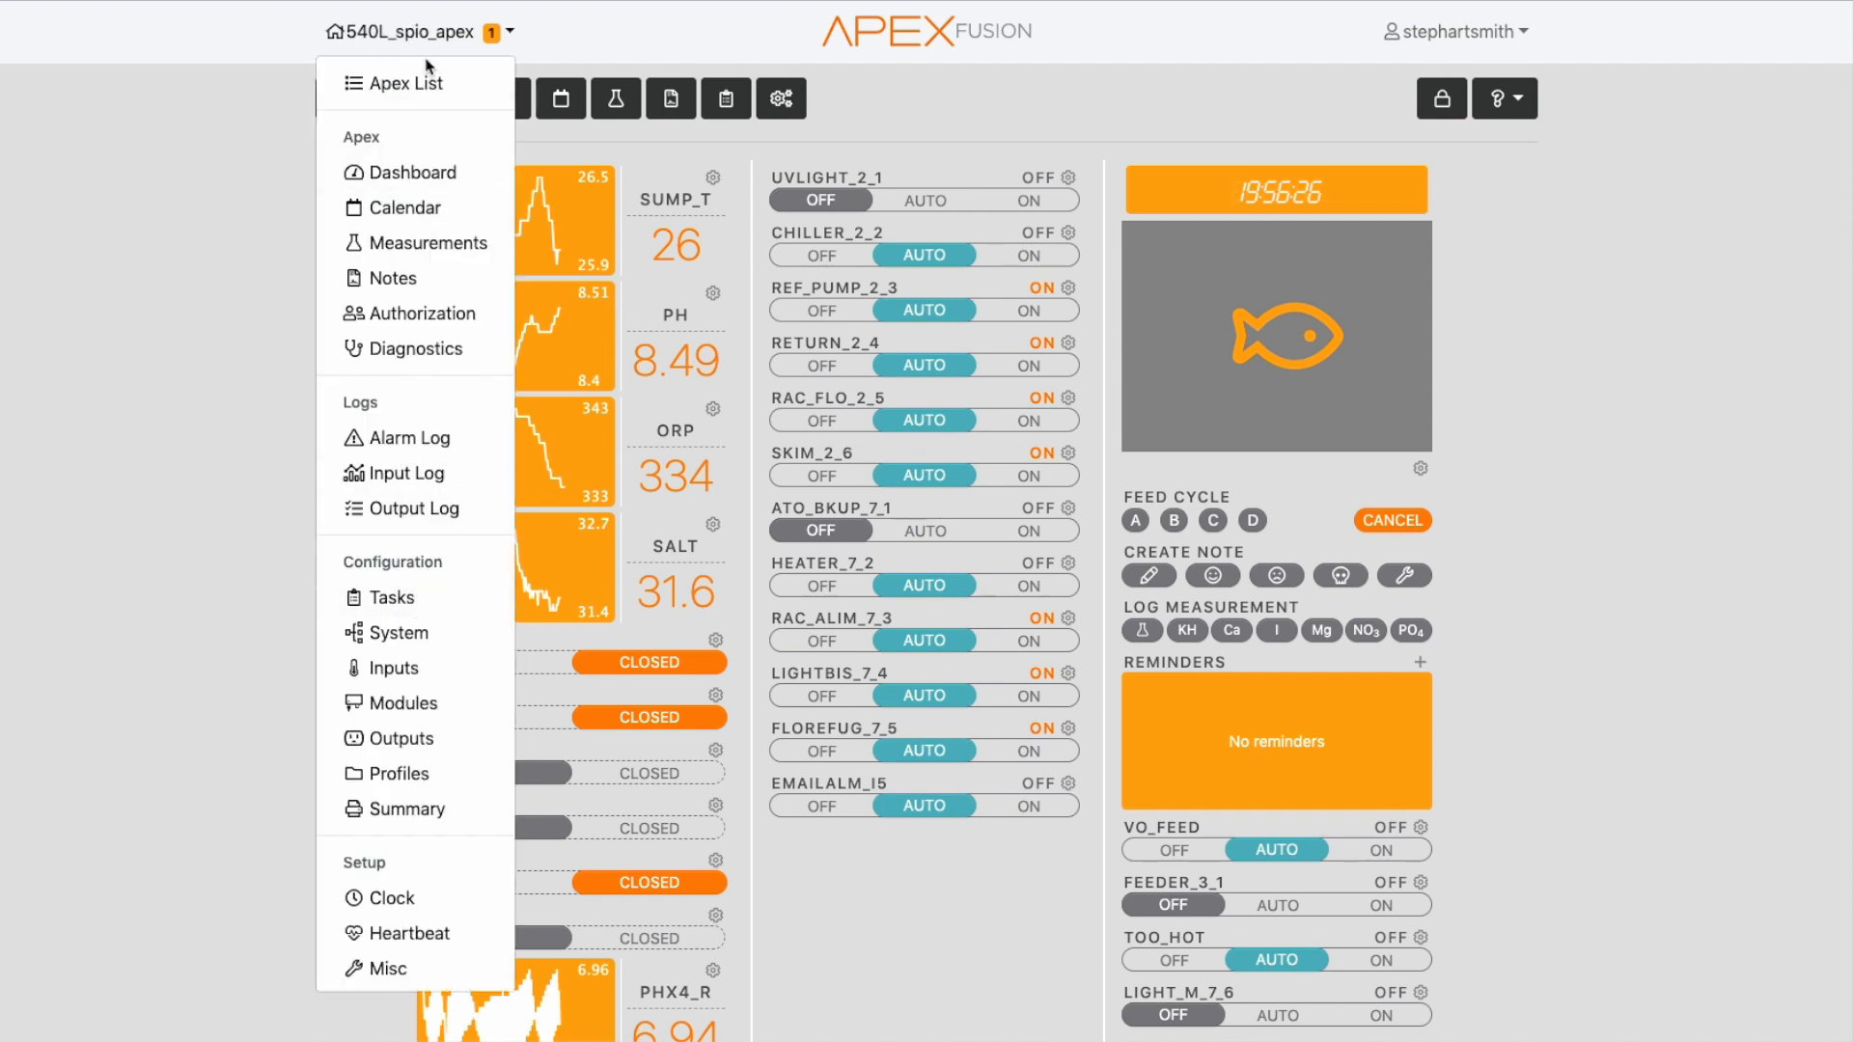
pyautogui.click(426, 26)
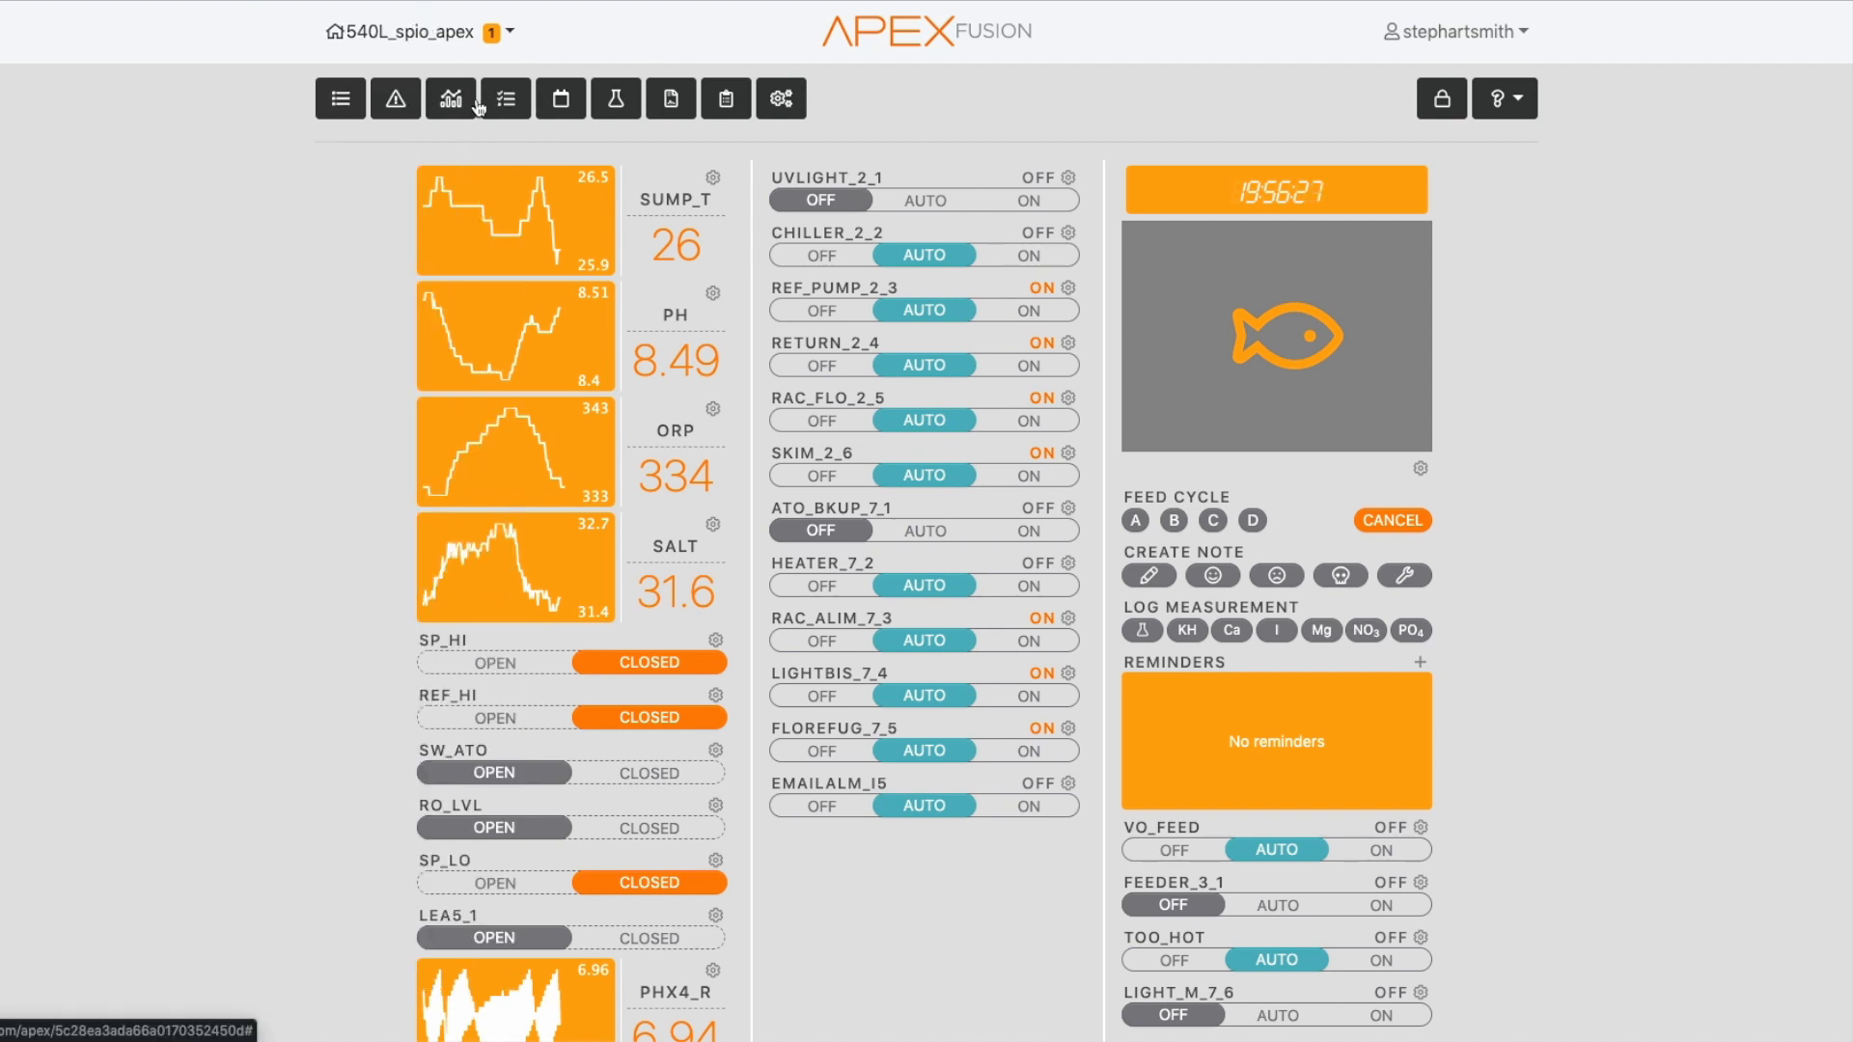
pyautogui.click(729, 100)
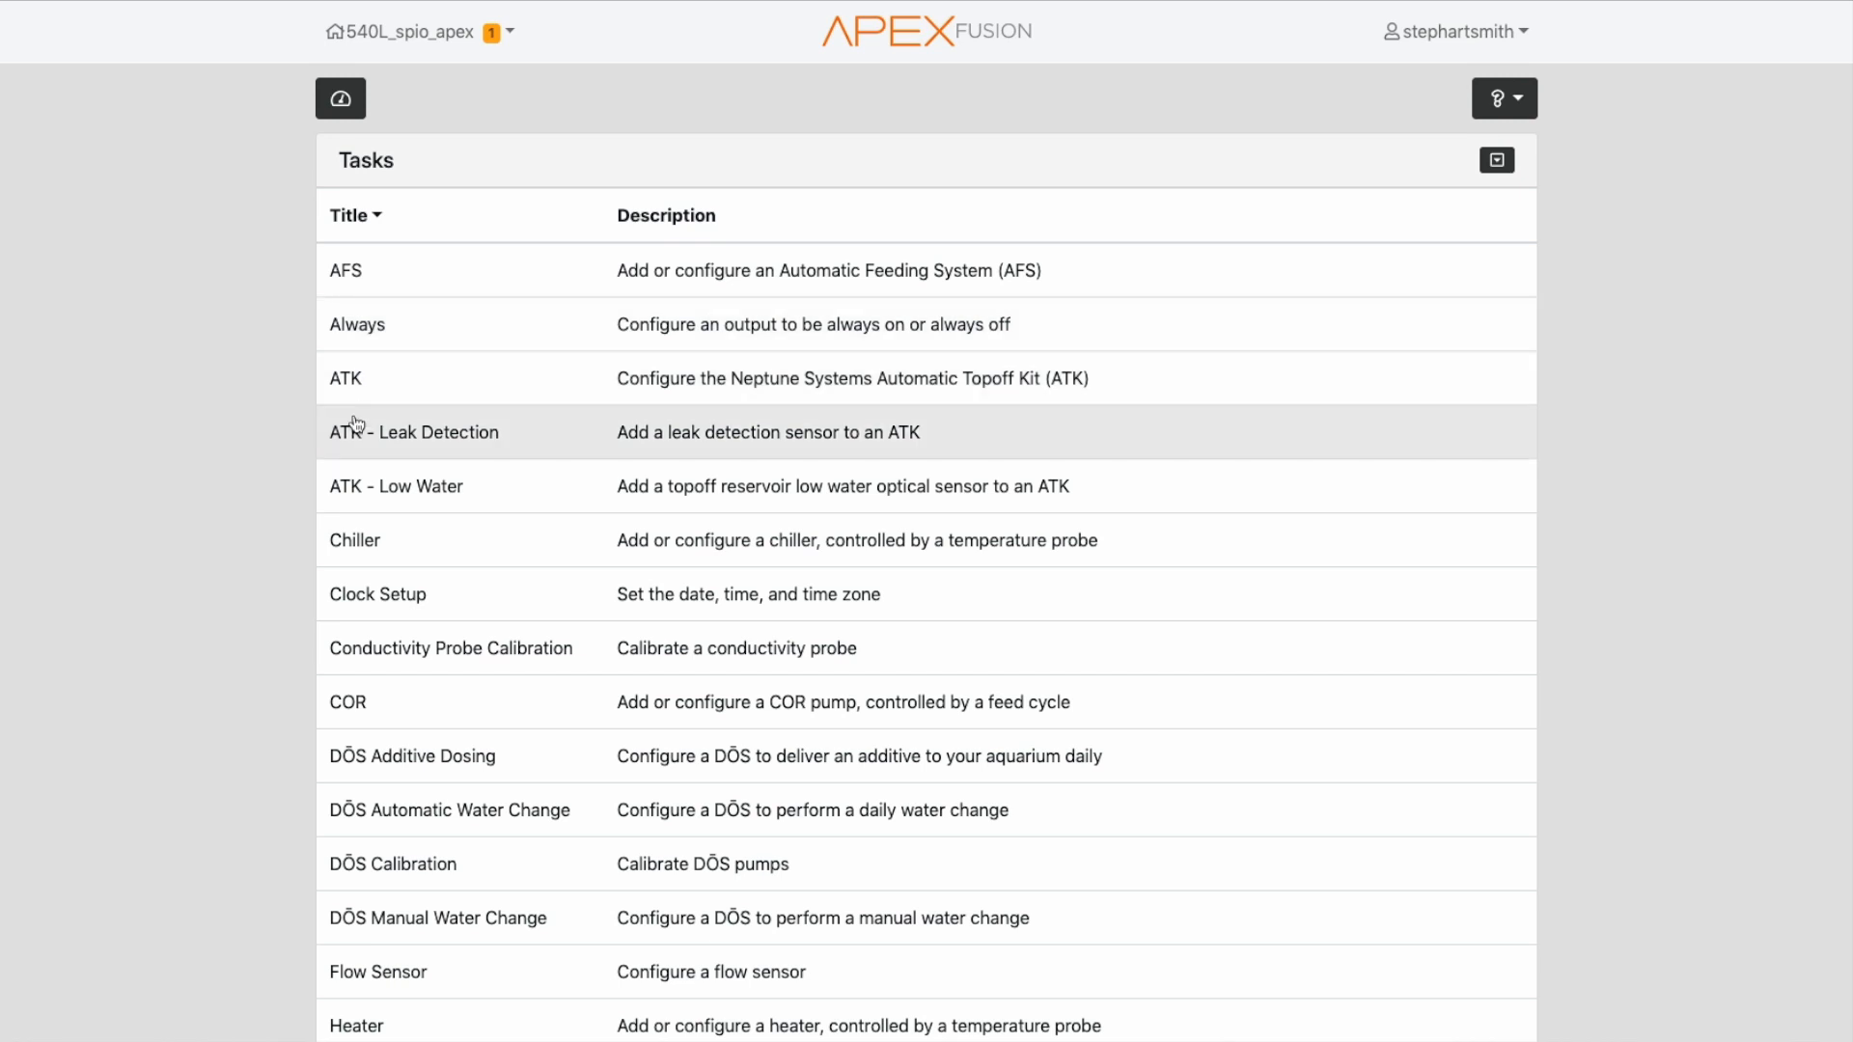
# Examine the titles and descriptions of the available configuration tasks, from AFS through WAV.
pyautogui.scroll(-2, 268, 652)
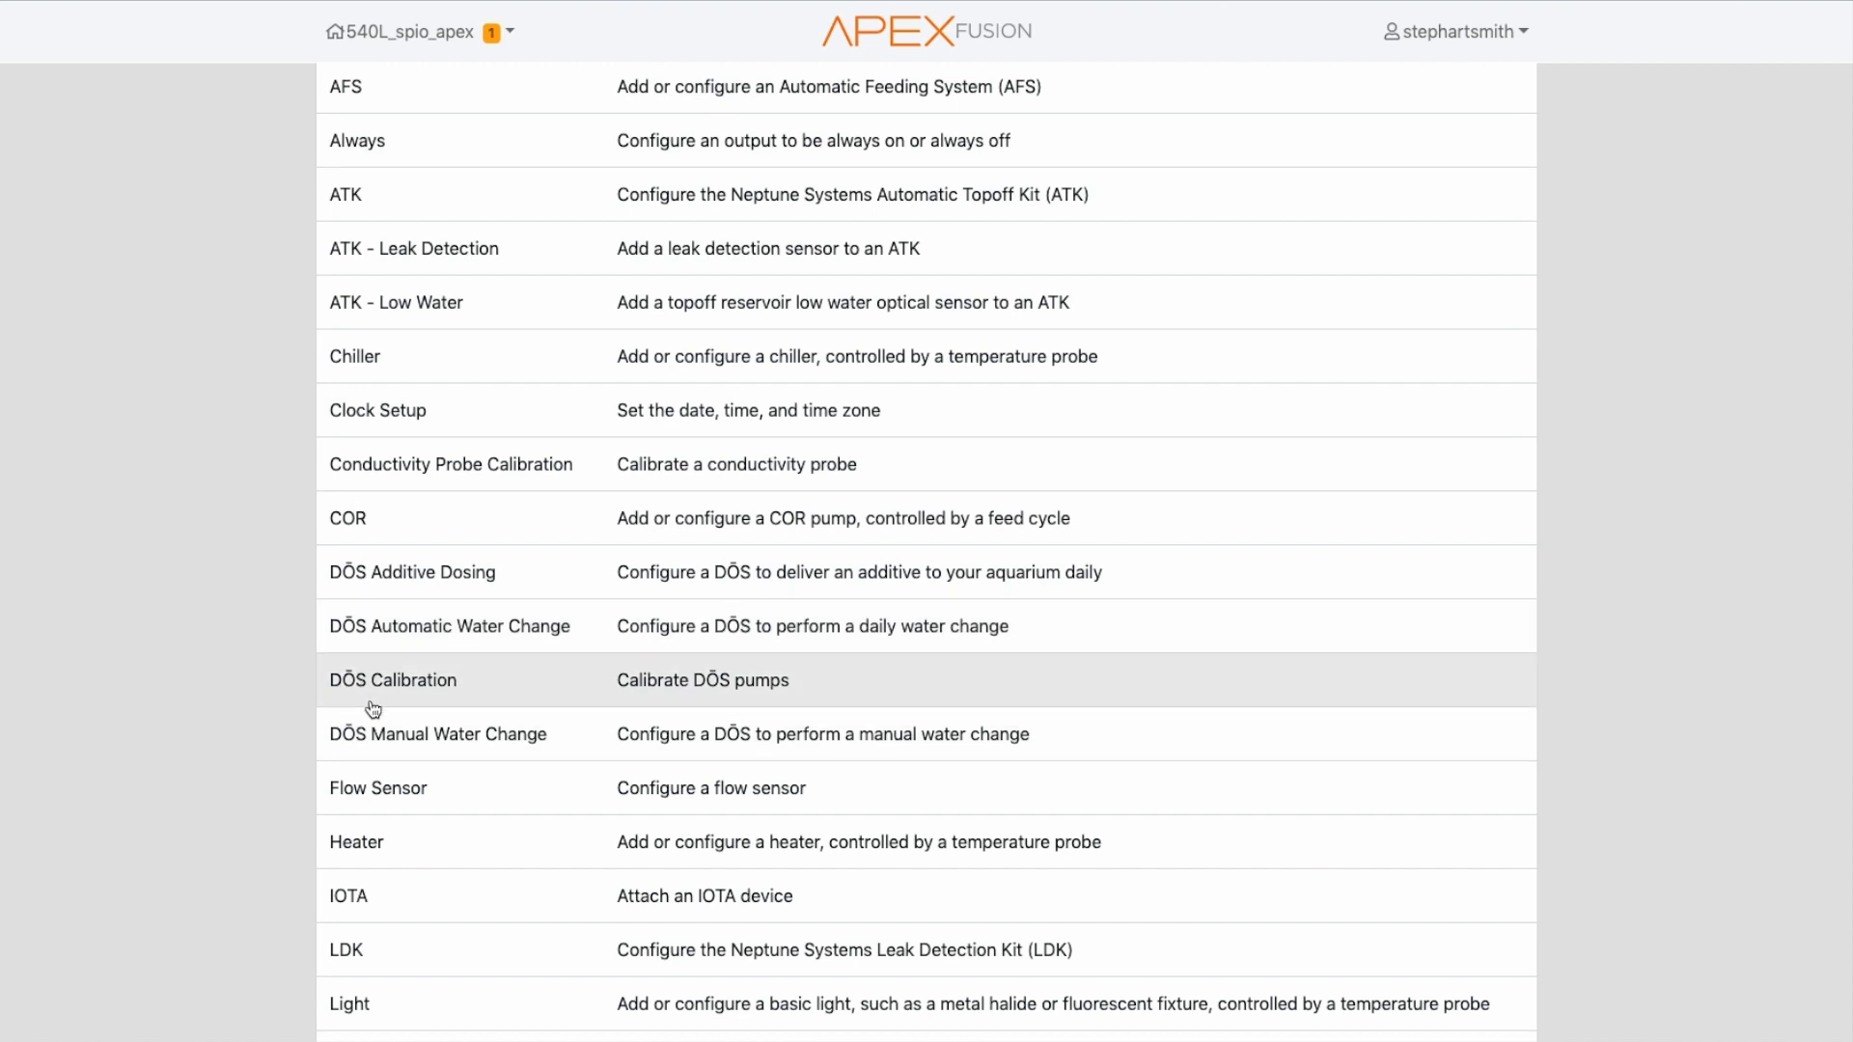
pyautogui.scroll(-2, 222, 700)
pyautogui.scroll(-3, 218, 710)
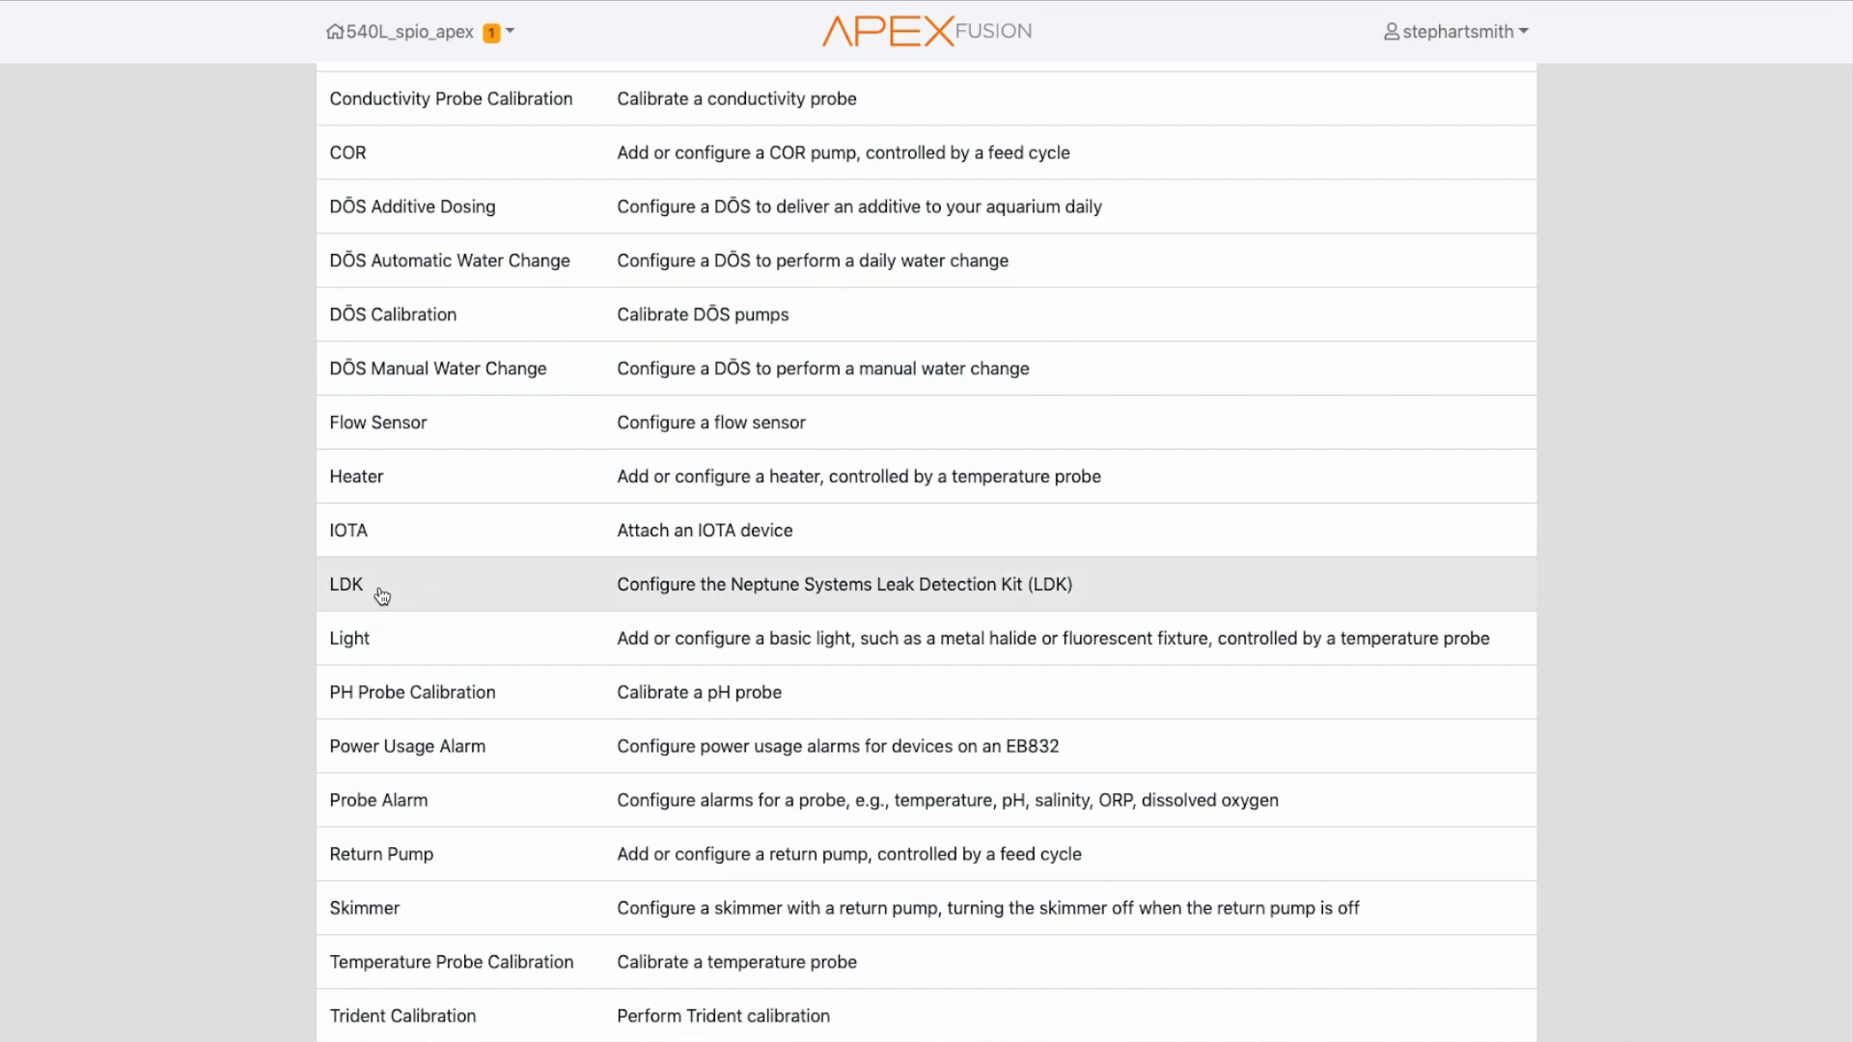
pyautogui.scroll(-2, 255, 739)
pyautogui.scroll(-3, 255, 739)
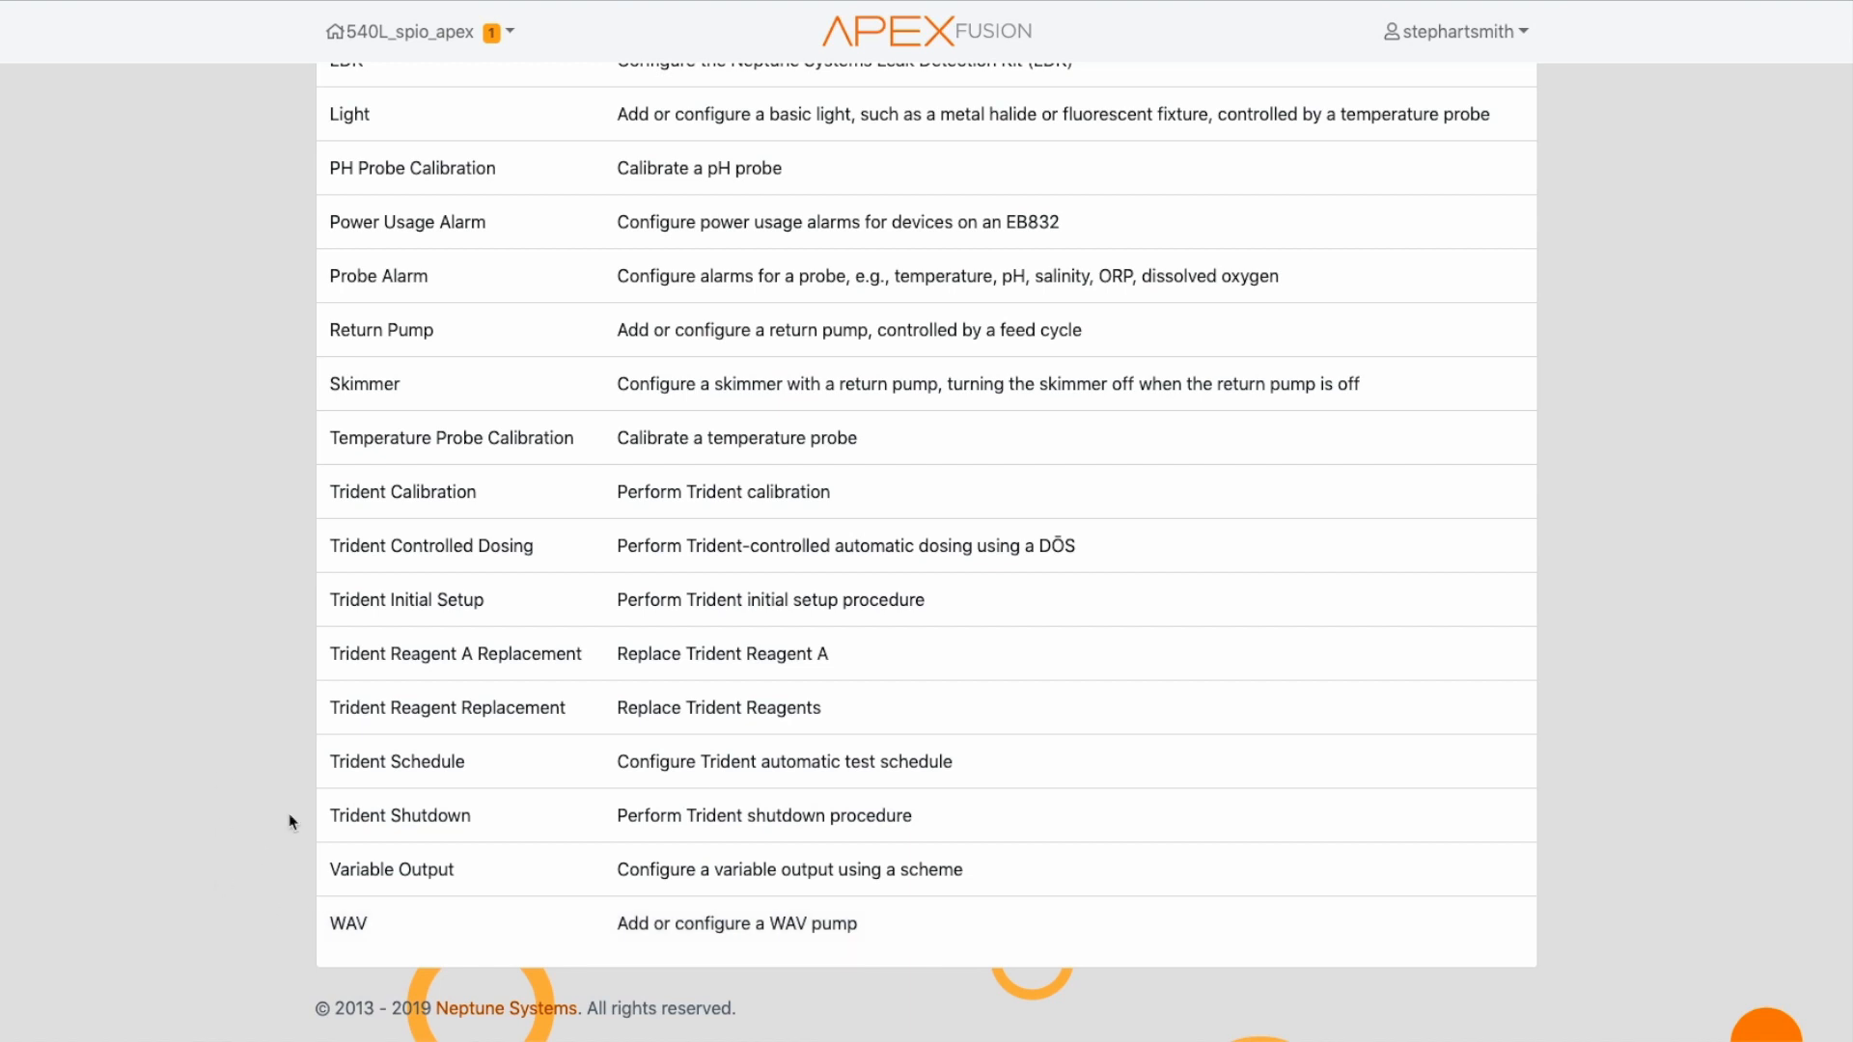
pyautogui.scroll(5, 262, 558)
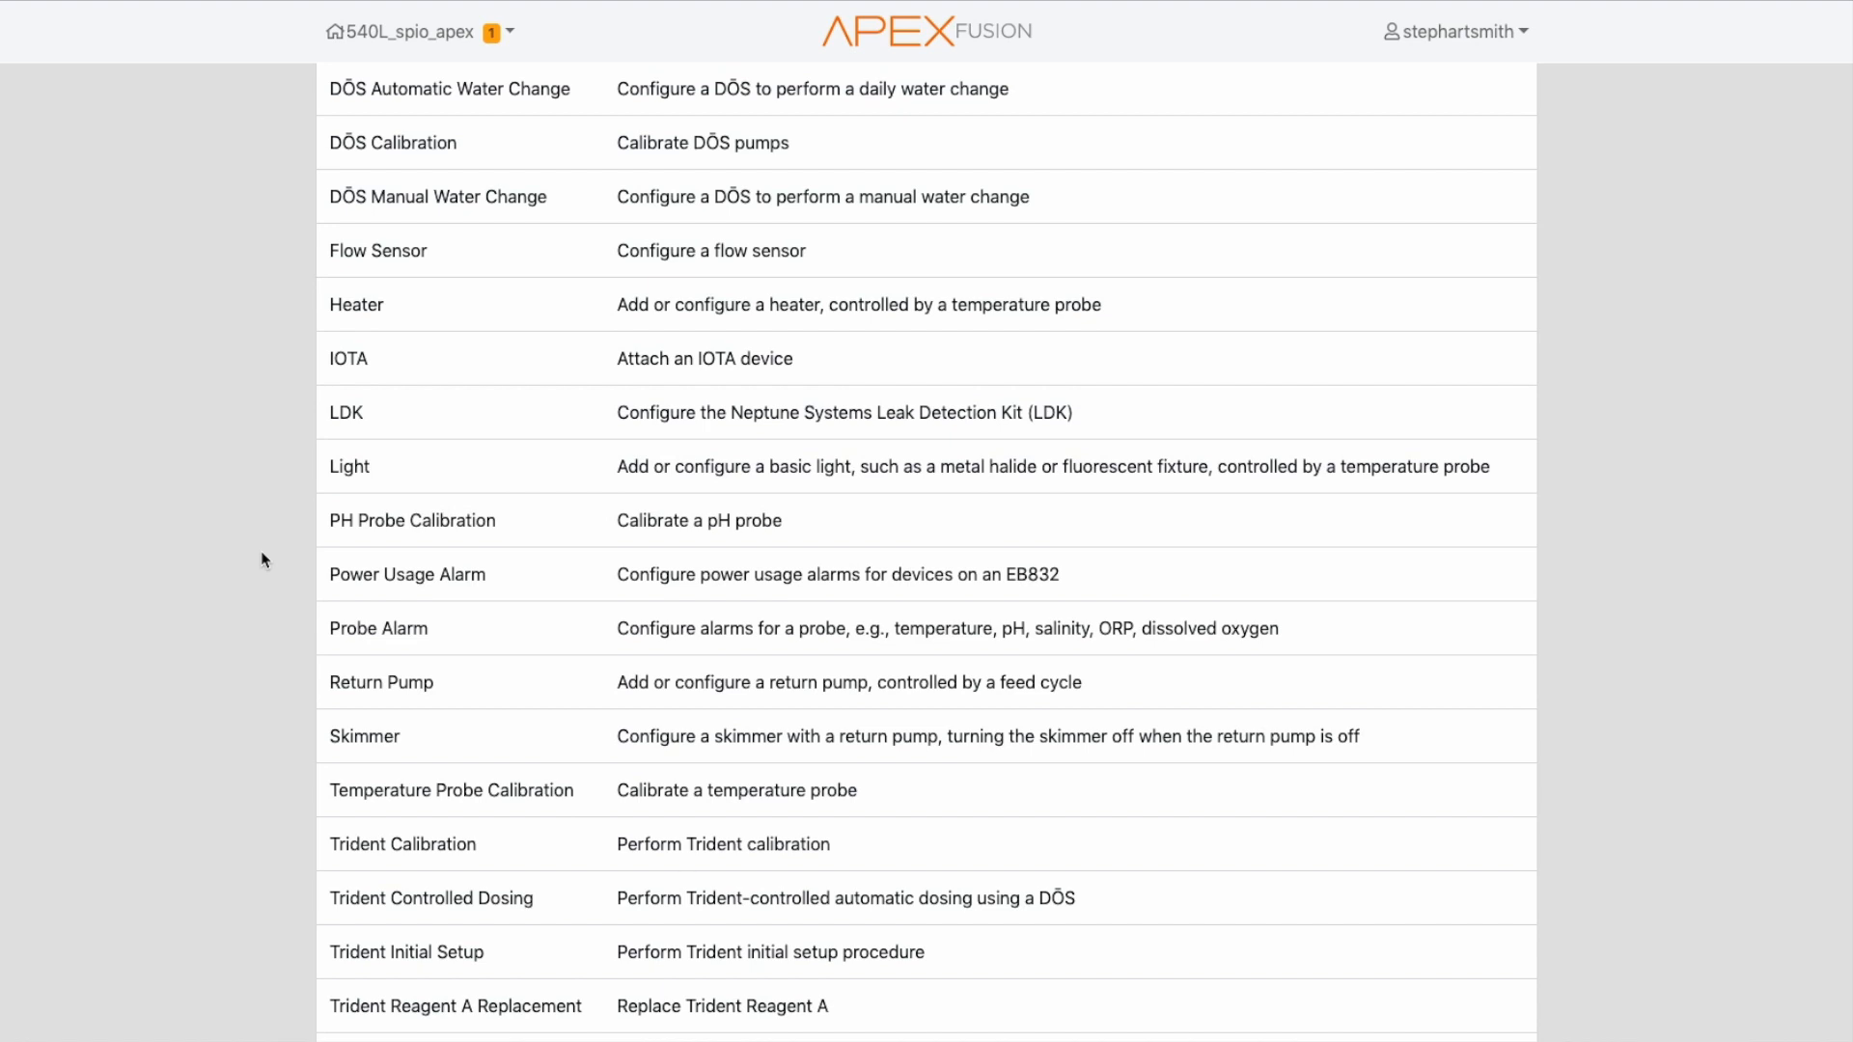
pyautogui.scroll(2, 263, 560)
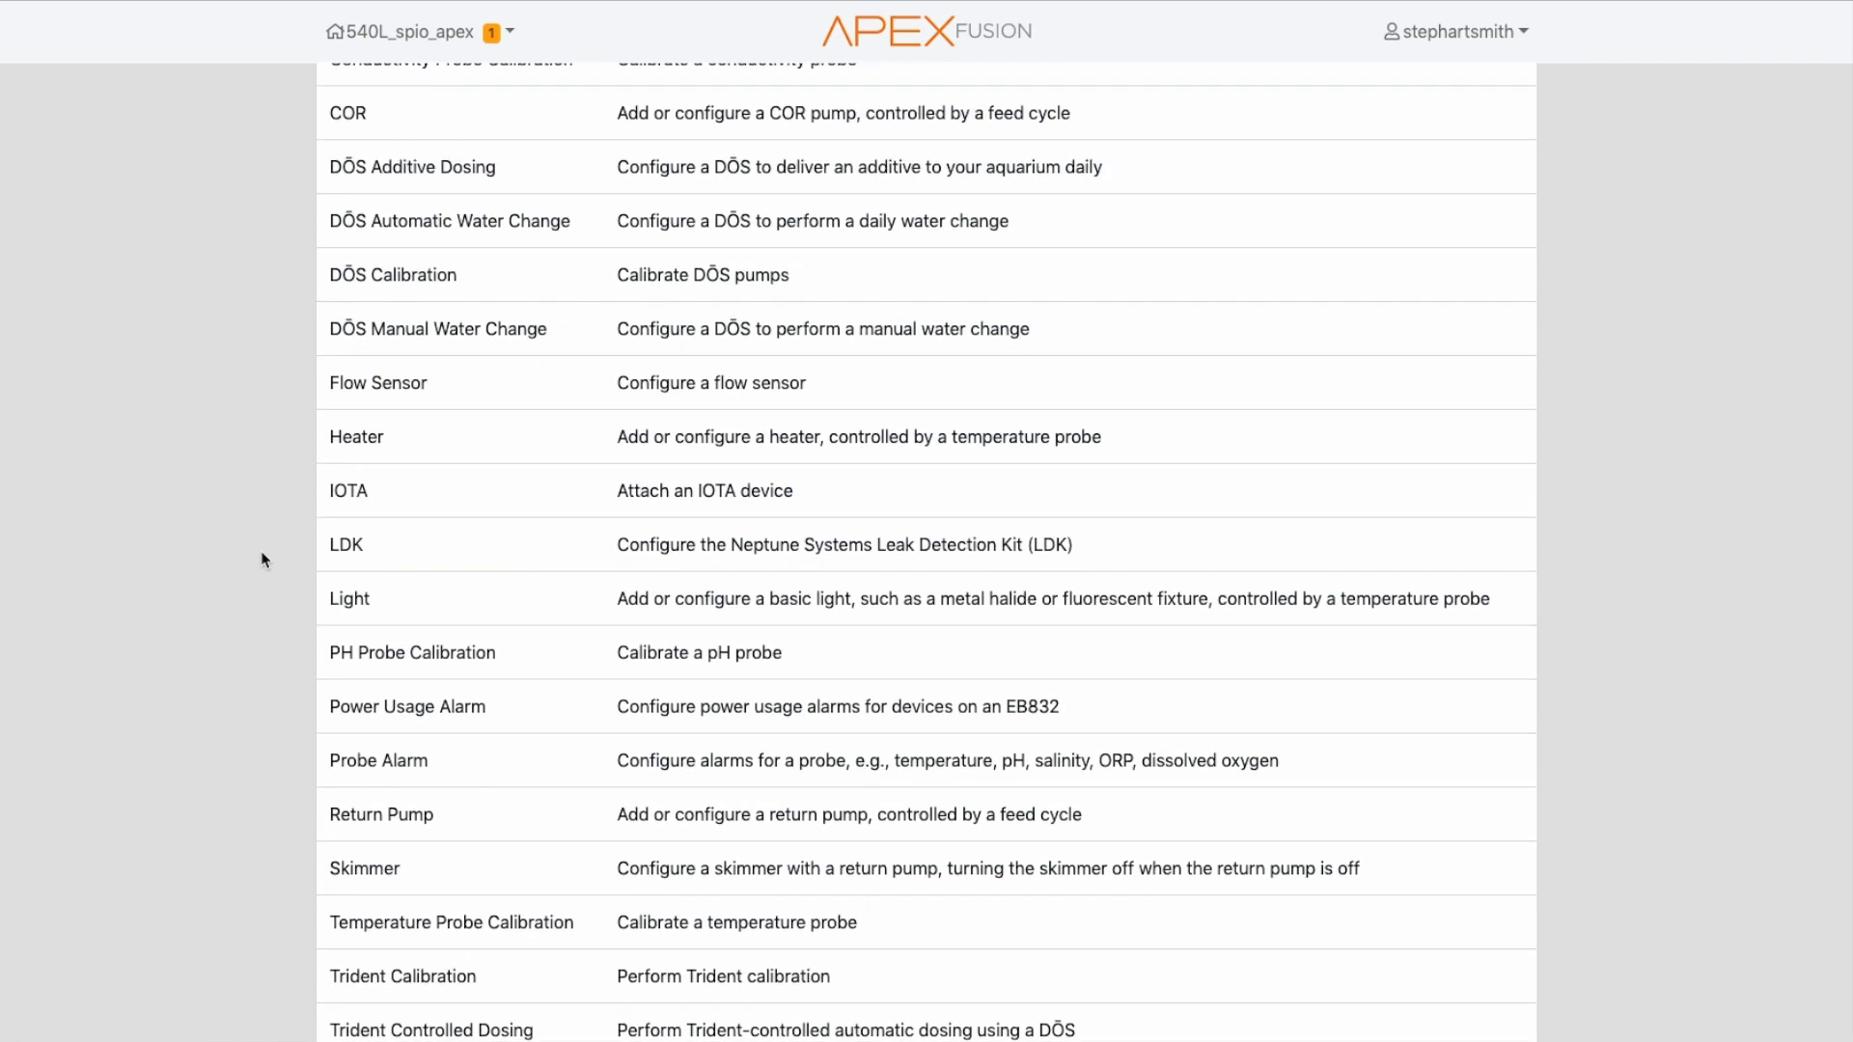
pyautogui.scroll(8, 192, 379)
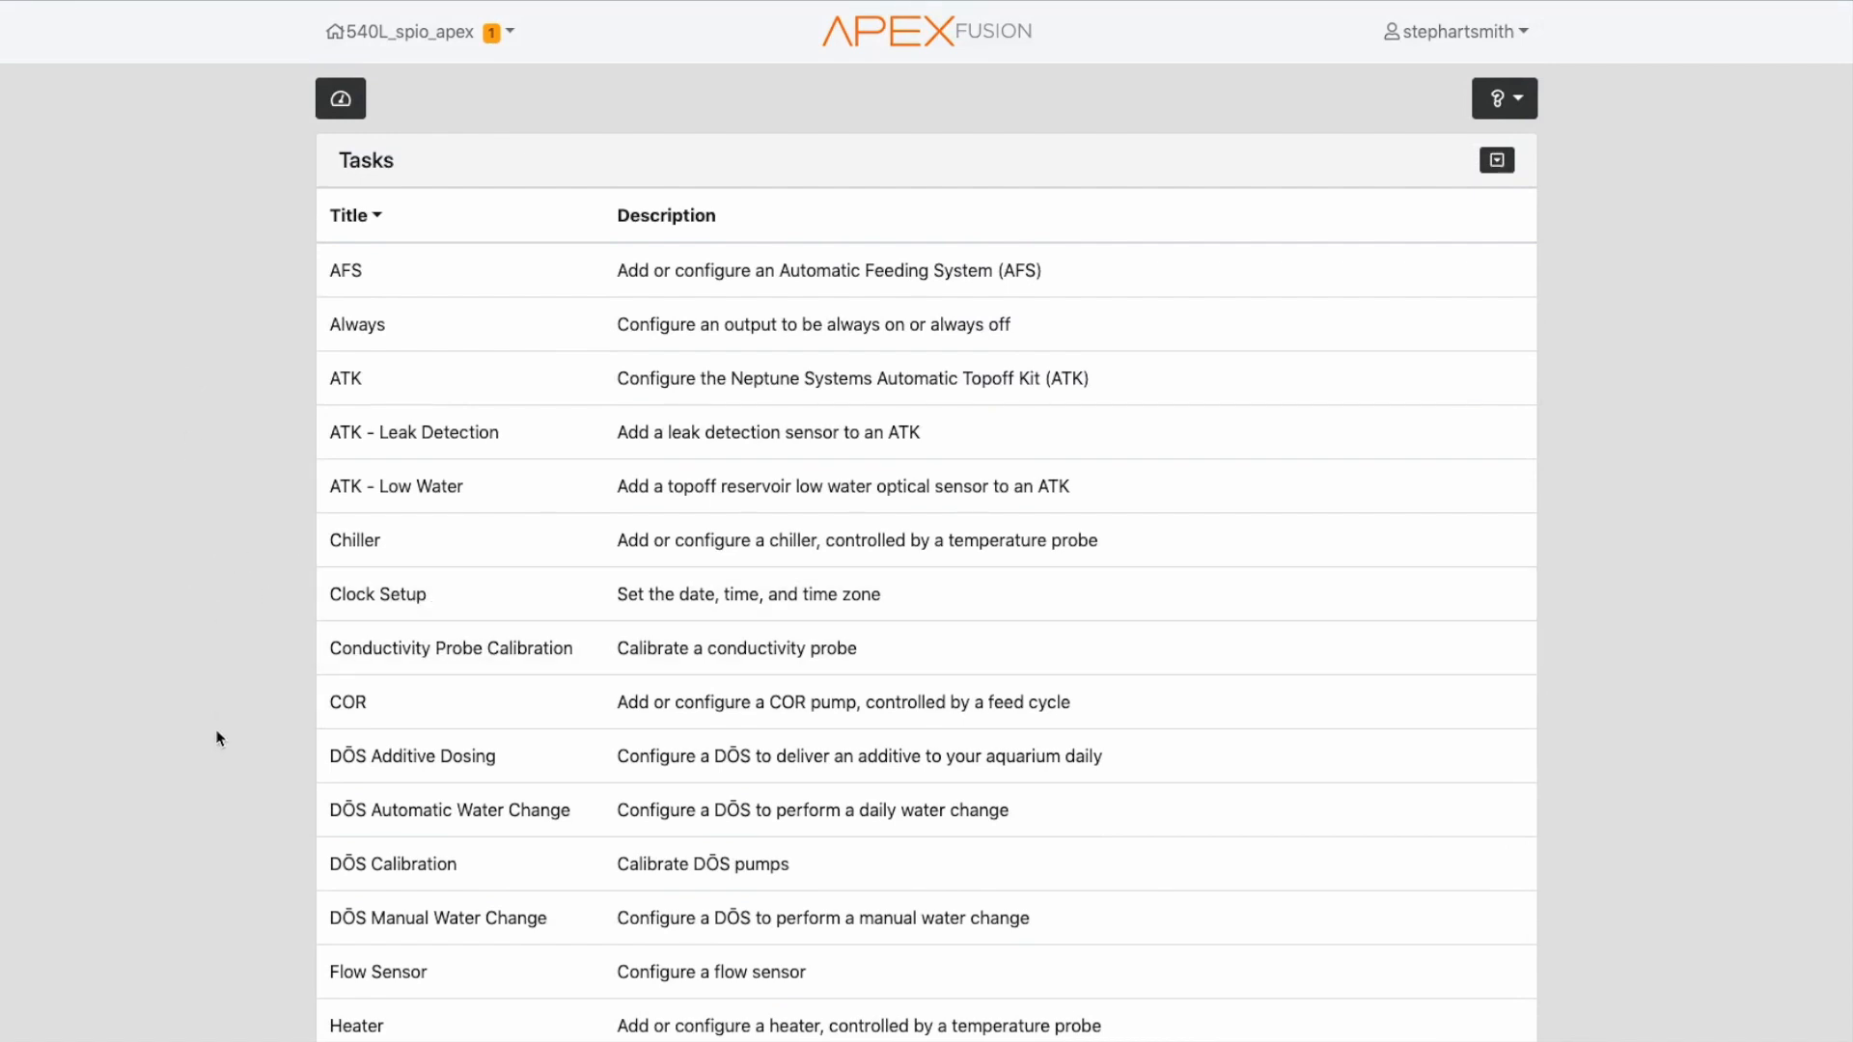
pyautogui.scroll(-5, 217, 738)
pyautogui.scroll(-1, 216, 741)
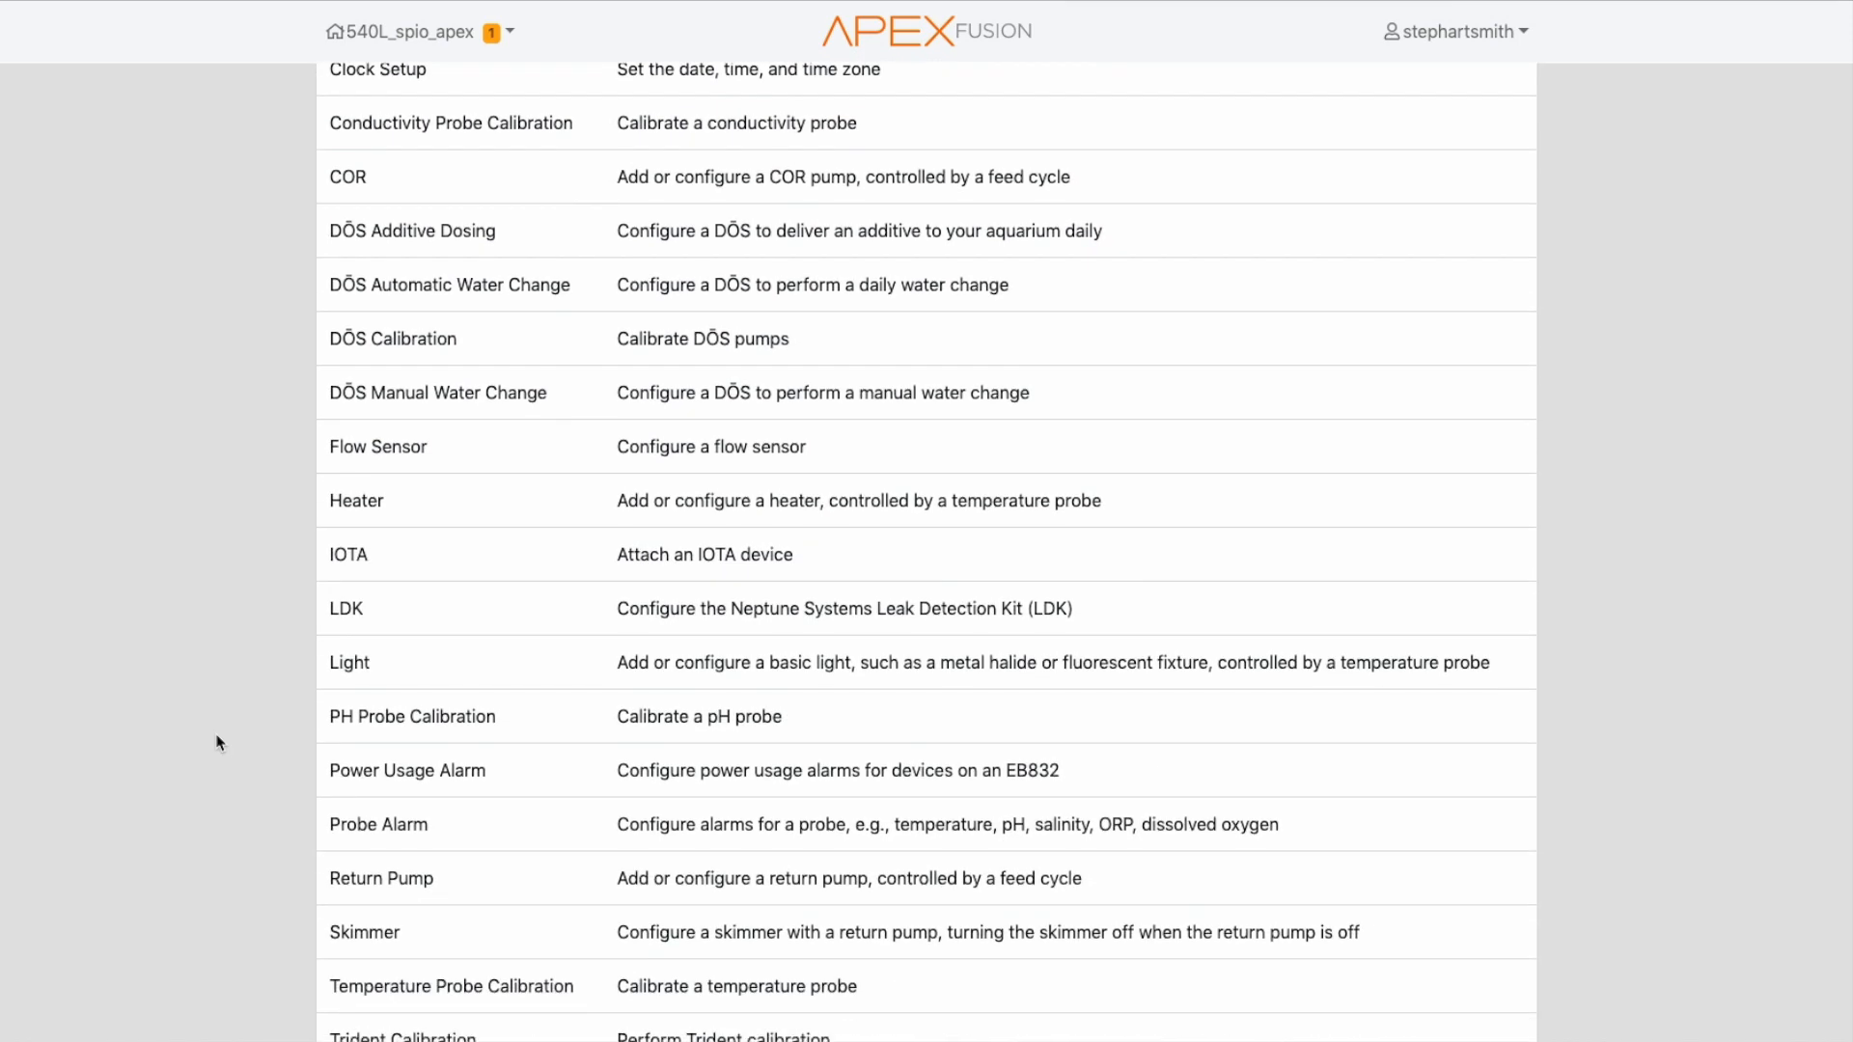
pyautogui.scroll(-2, 220, 725)
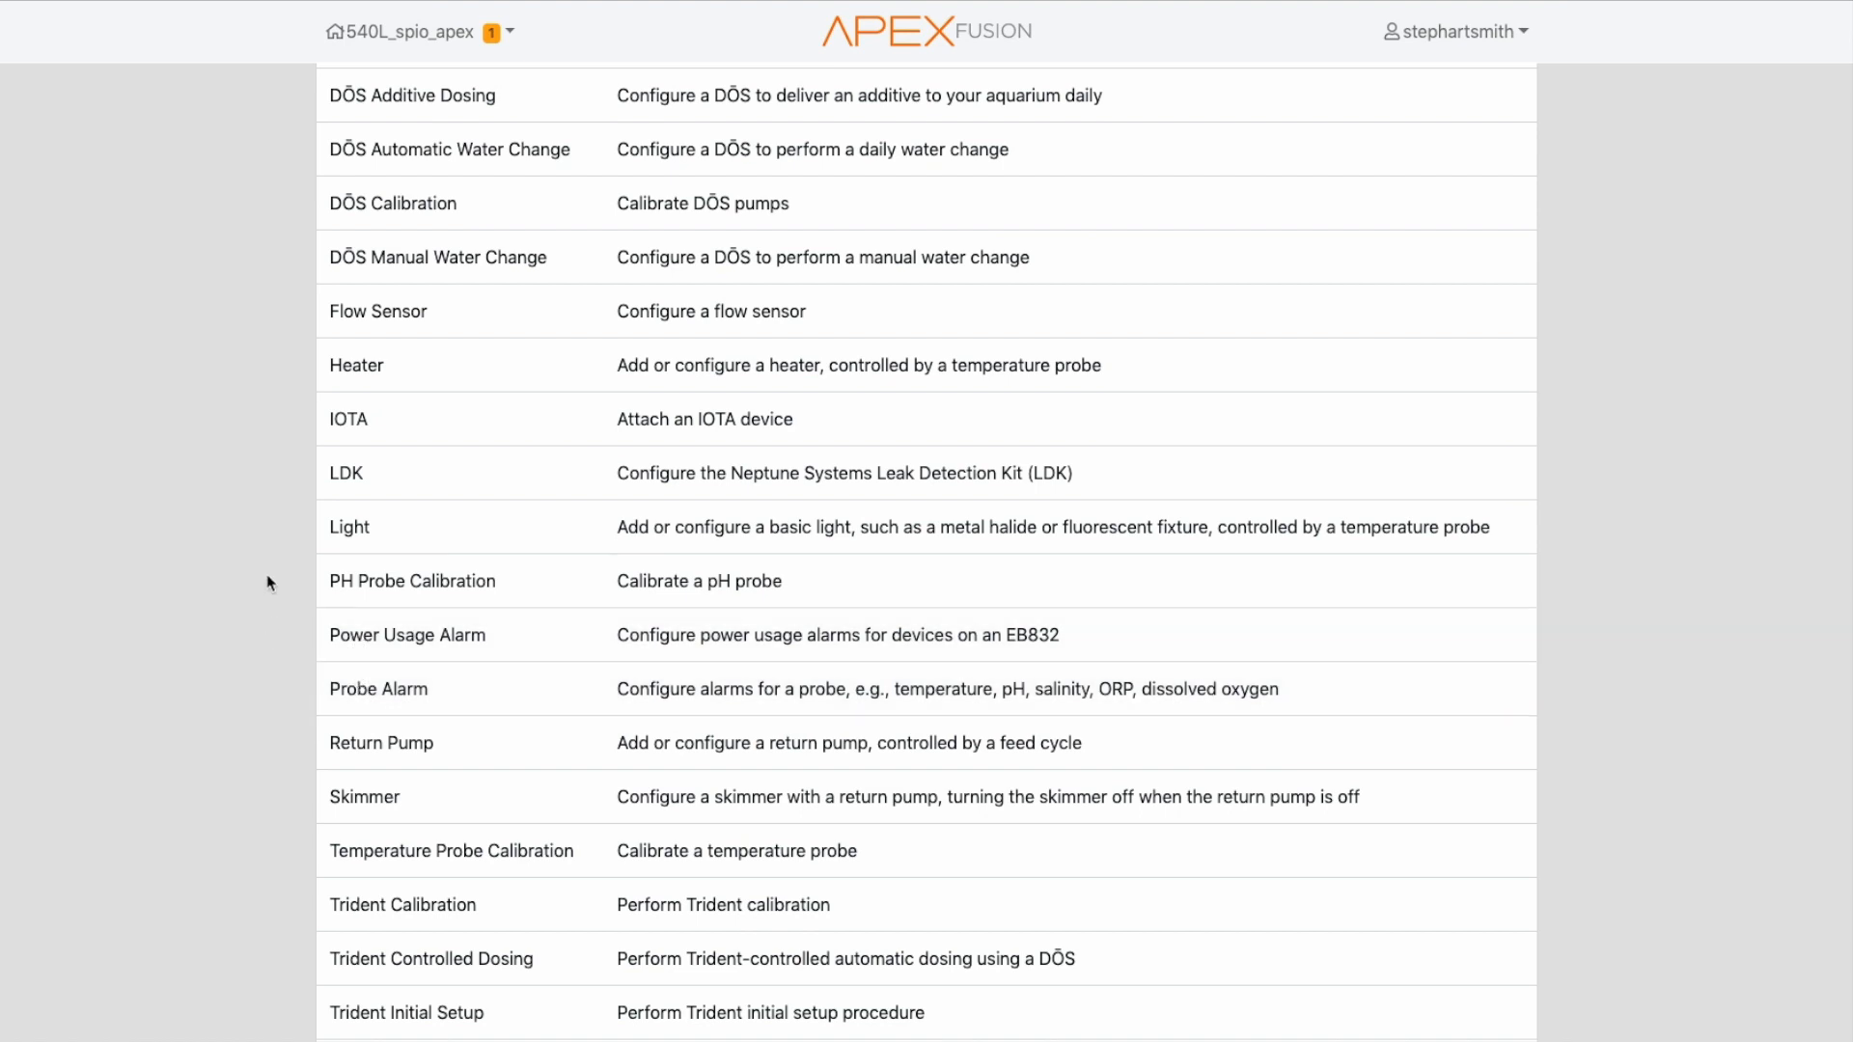
pyautogui.scroll(5, 269, 583)
pyautogui.scroll(2, 269, 582)
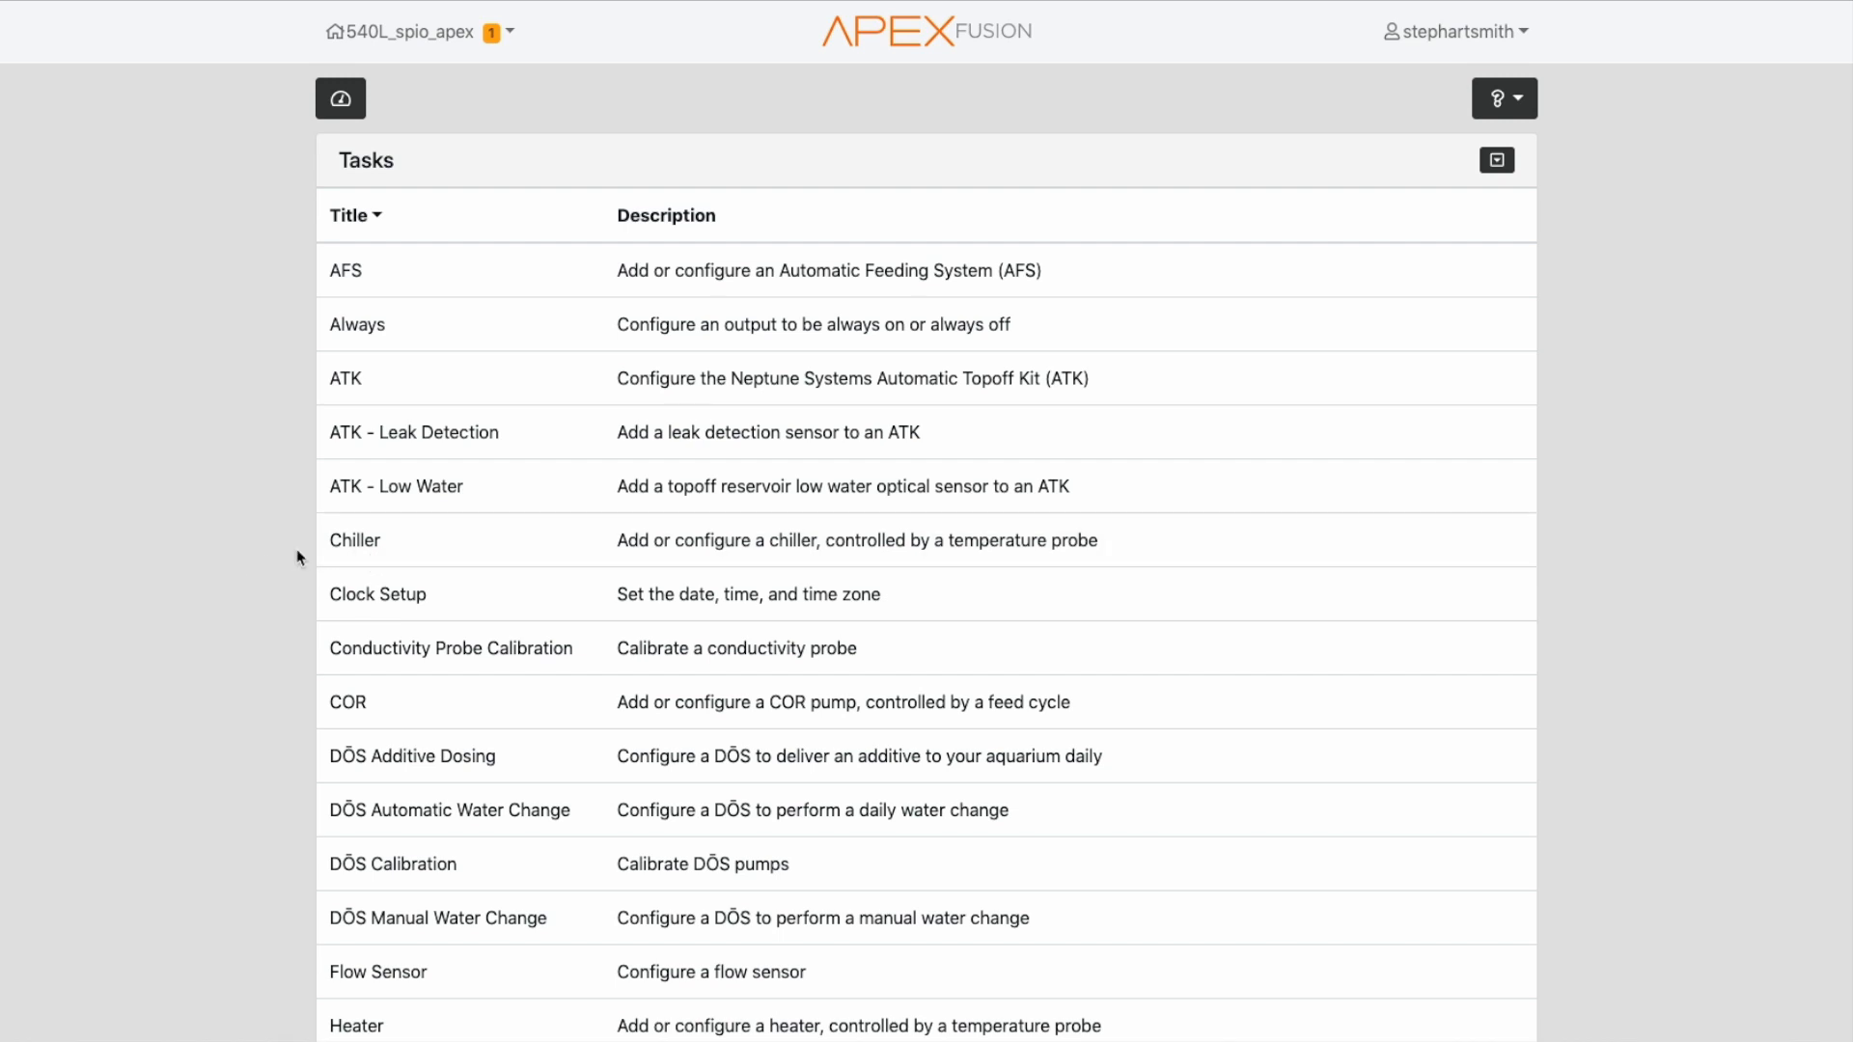
pyautogui.scroll(-4, 298, 754)
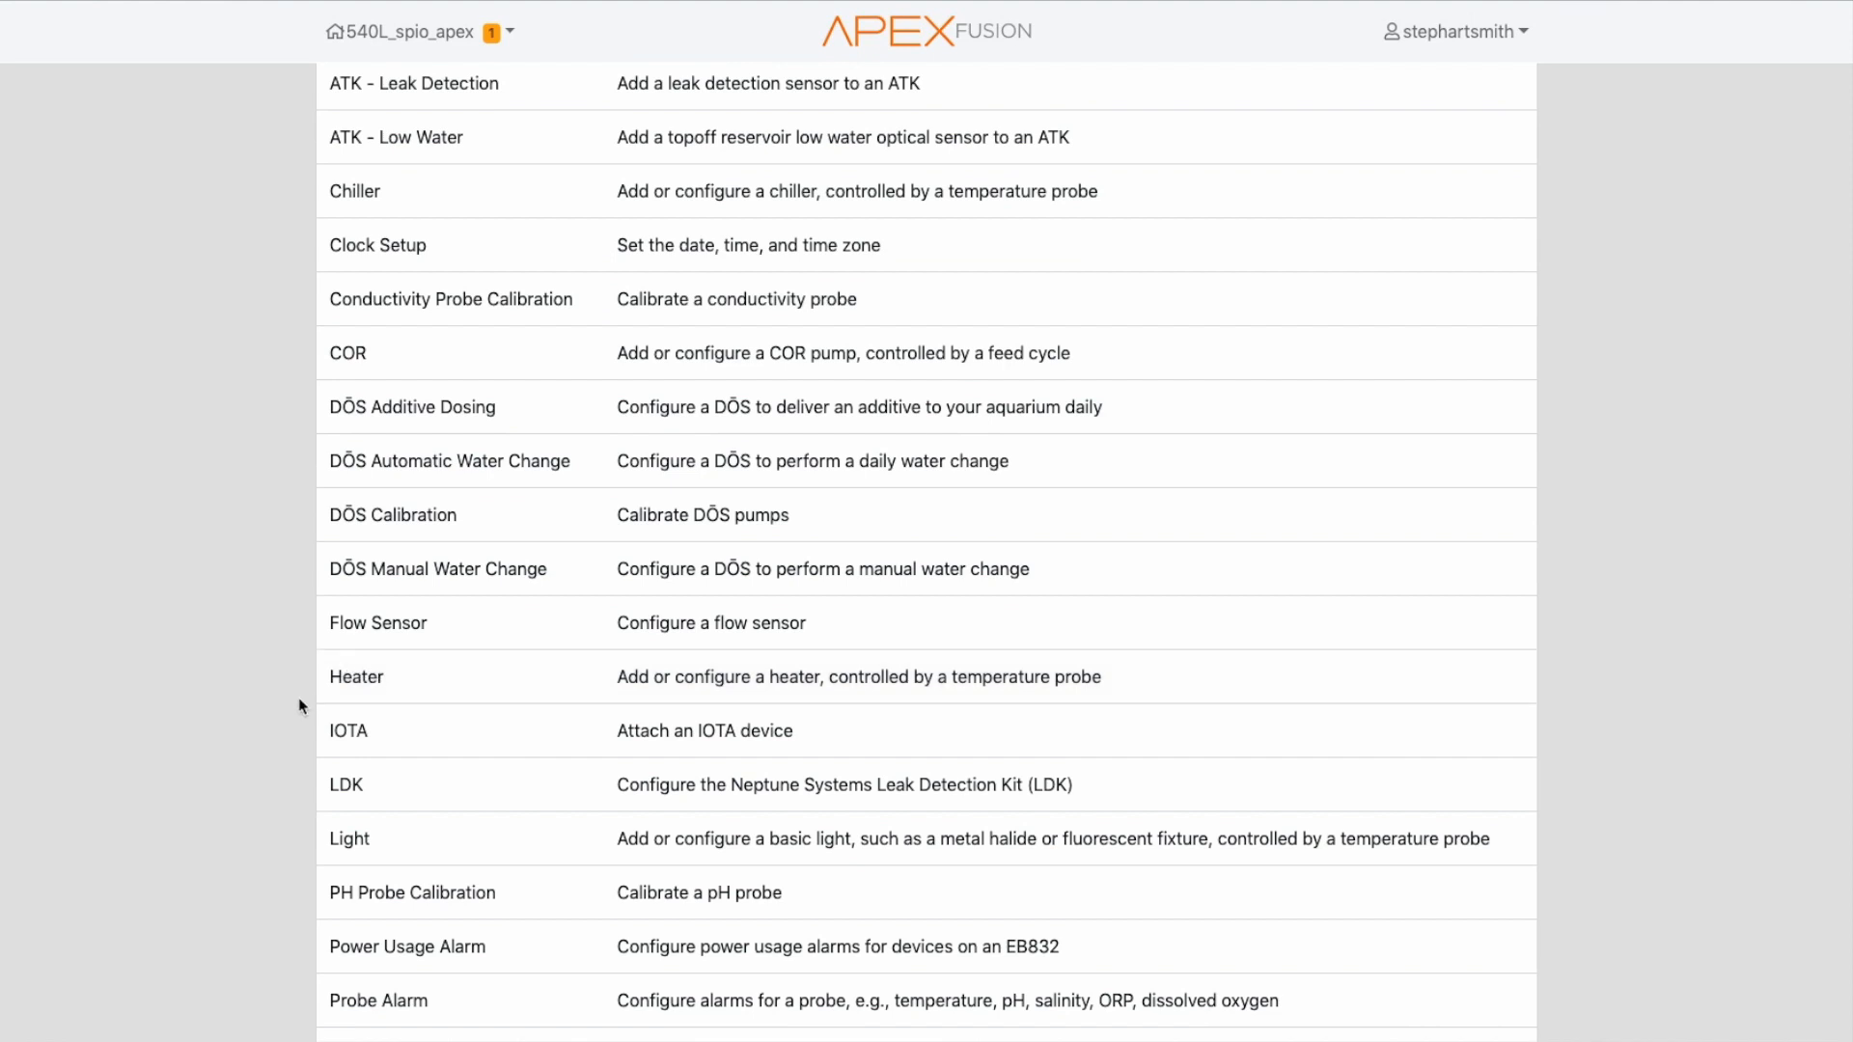
pyautogui.scroll(-1, 299, 735)
pyautogui.scroll(-2, 300, 736)
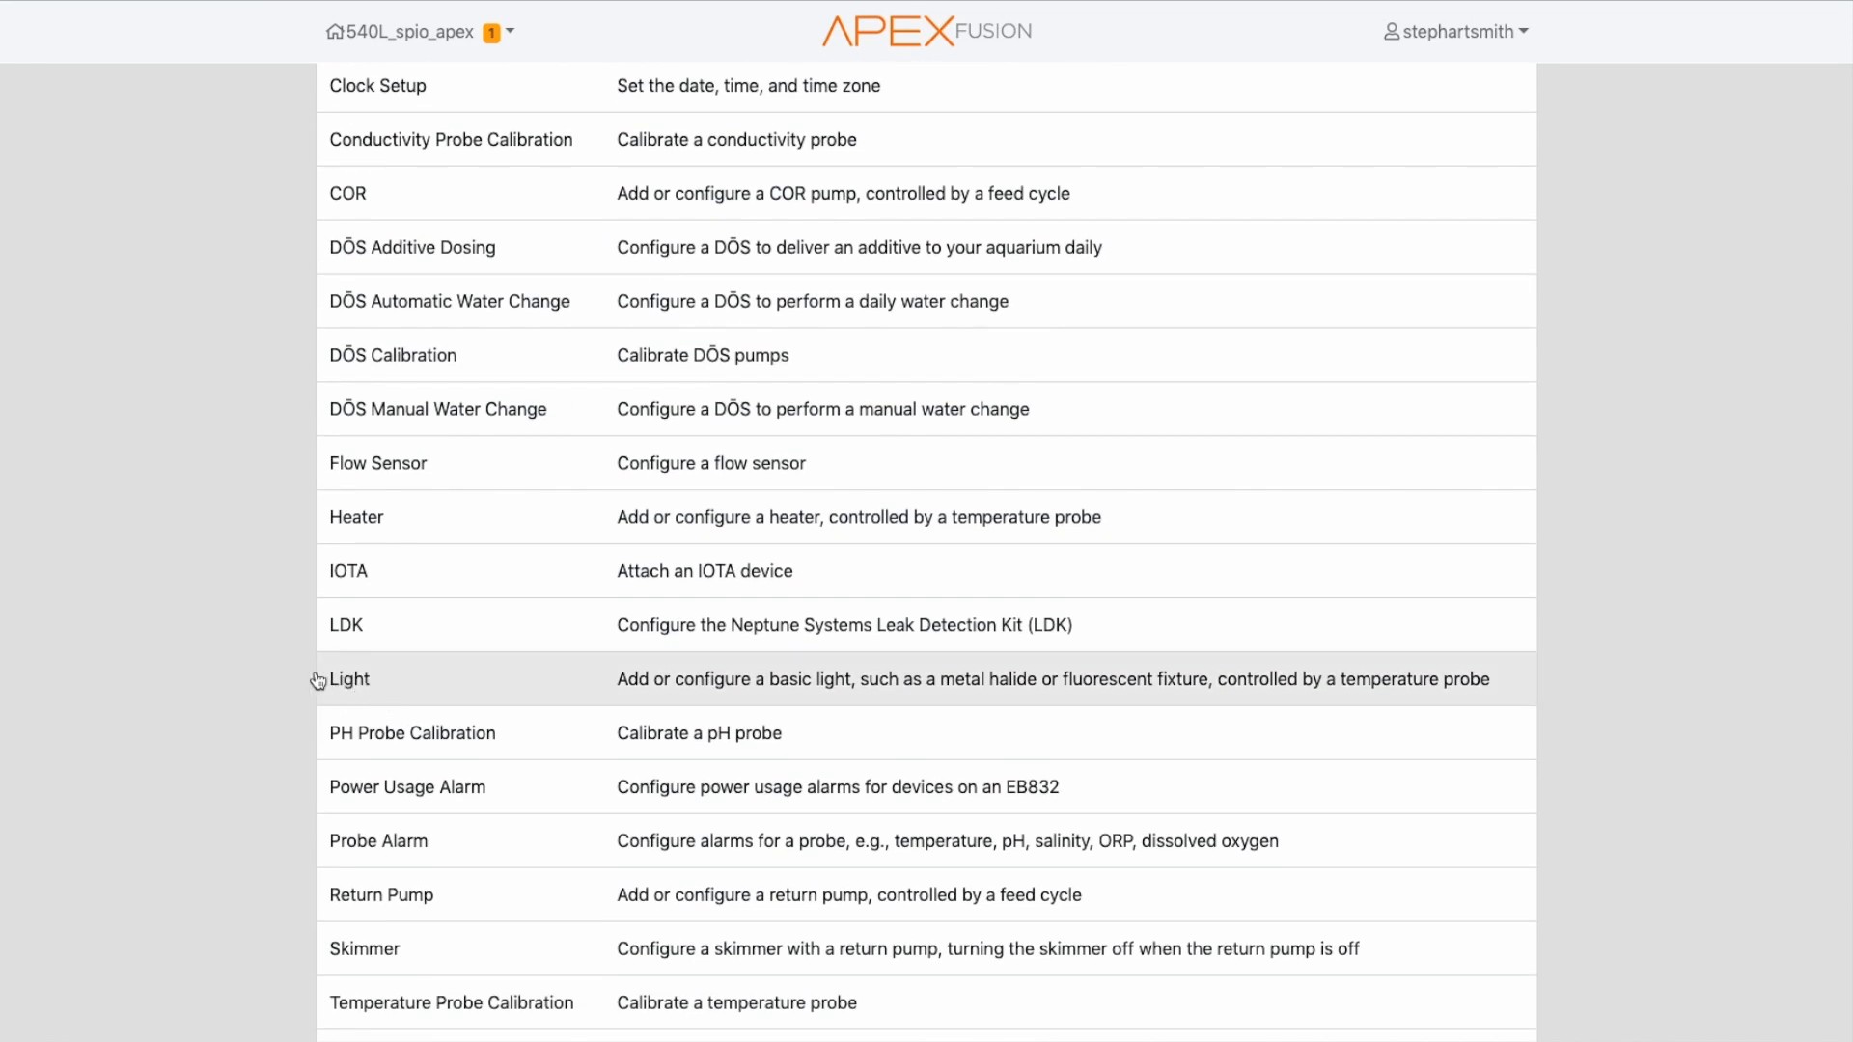
pyautogui.scroll(-2, 282, 757)
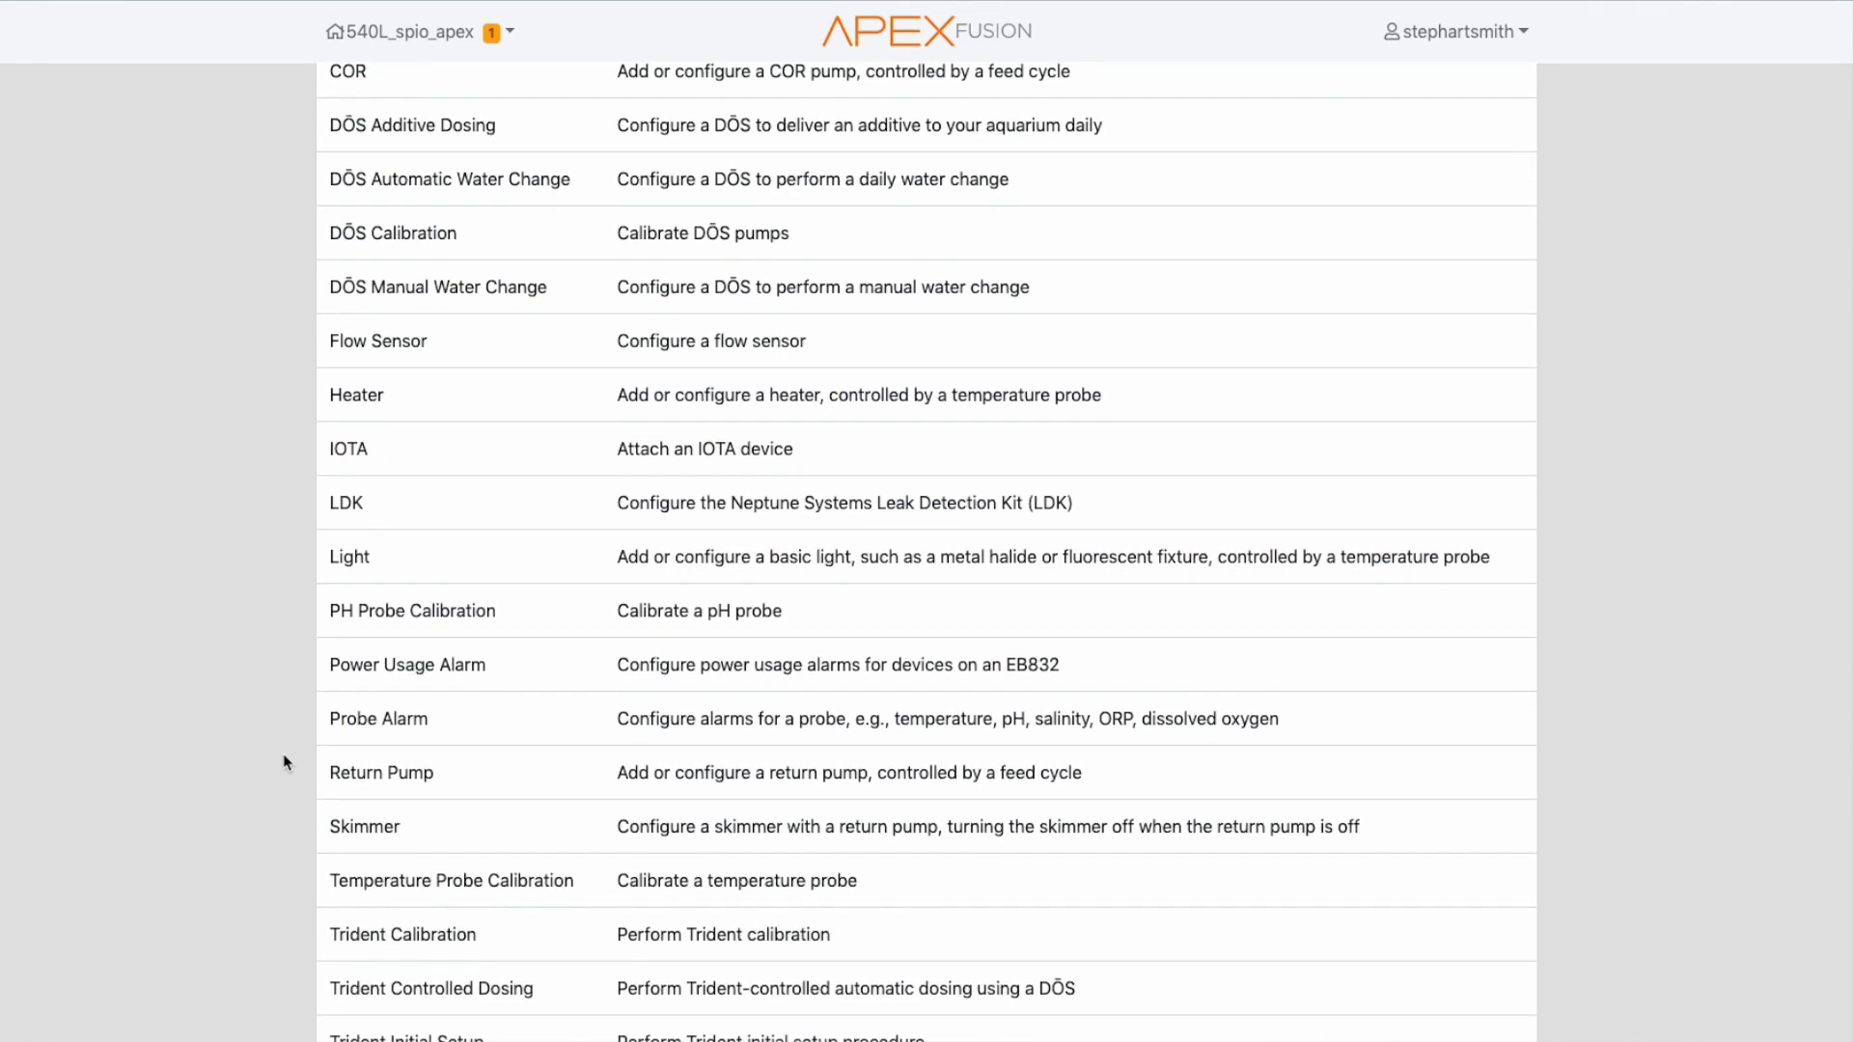
pyautogui.scroll(-1, 286, 764)
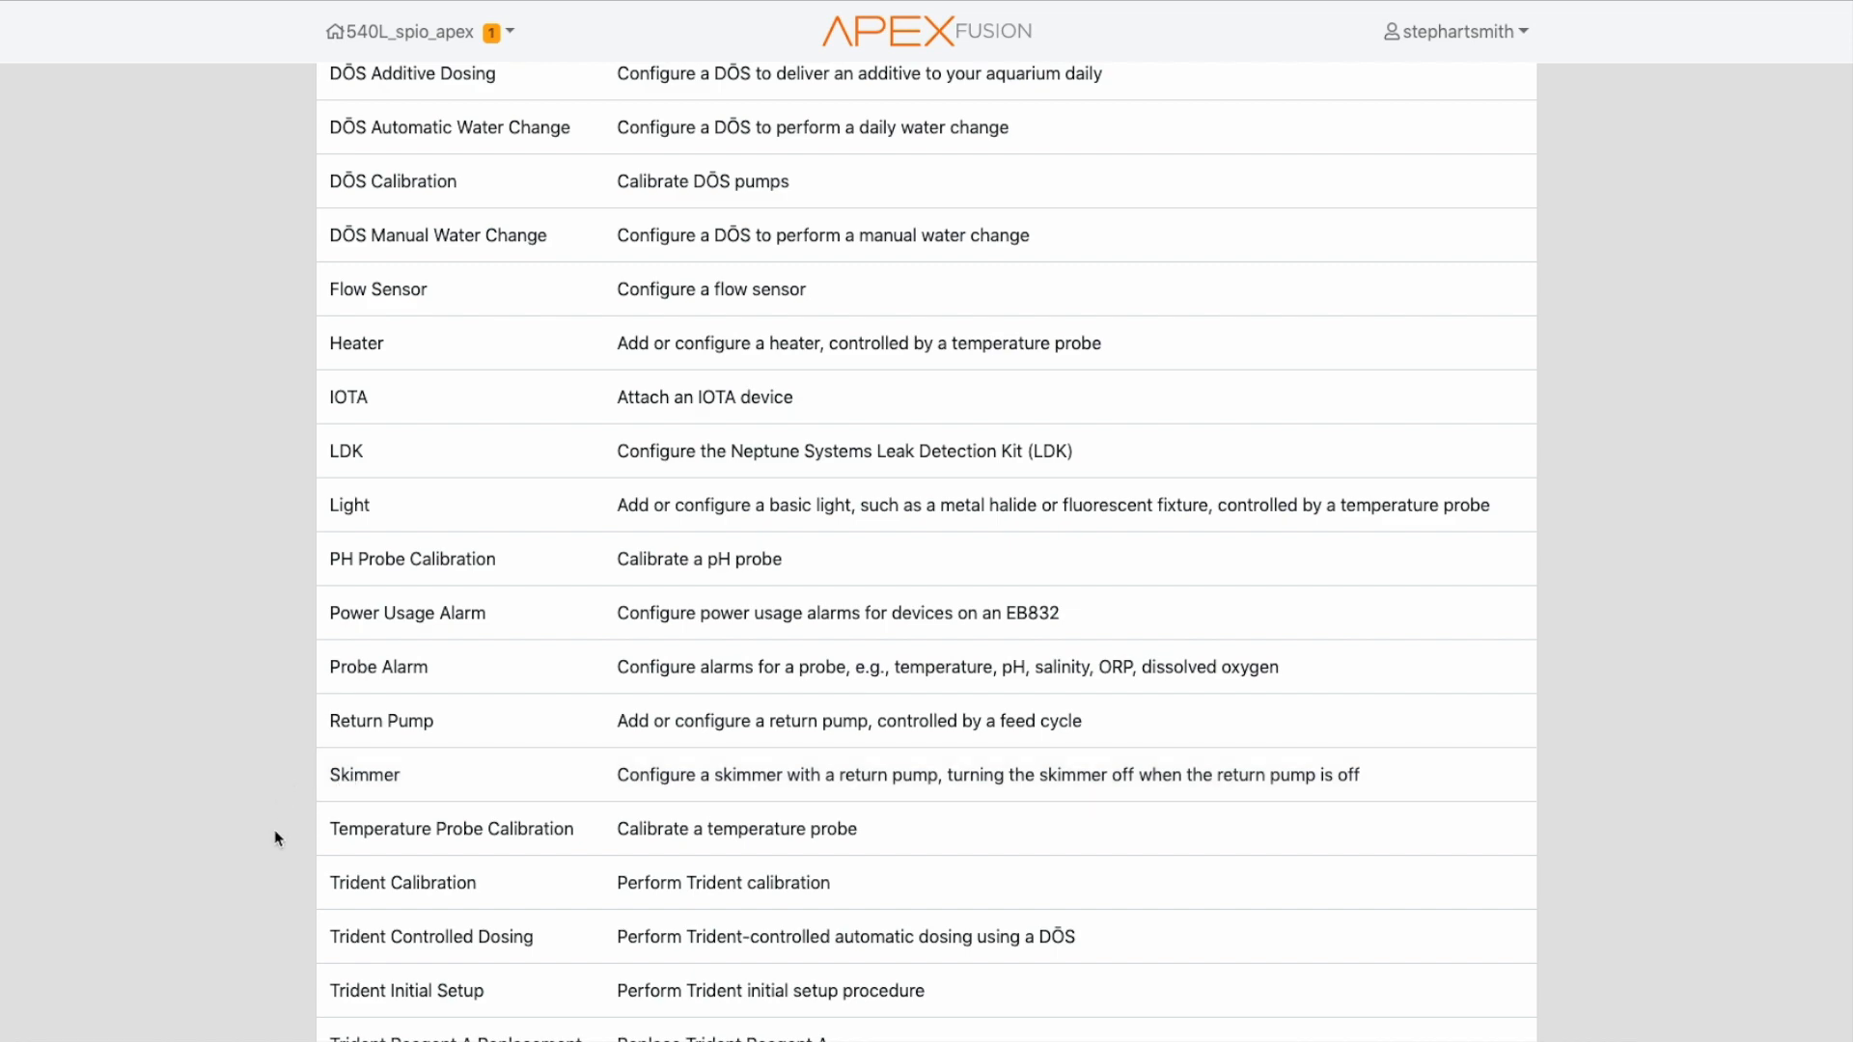
pyautogui.scroll(-3, 277, 836)
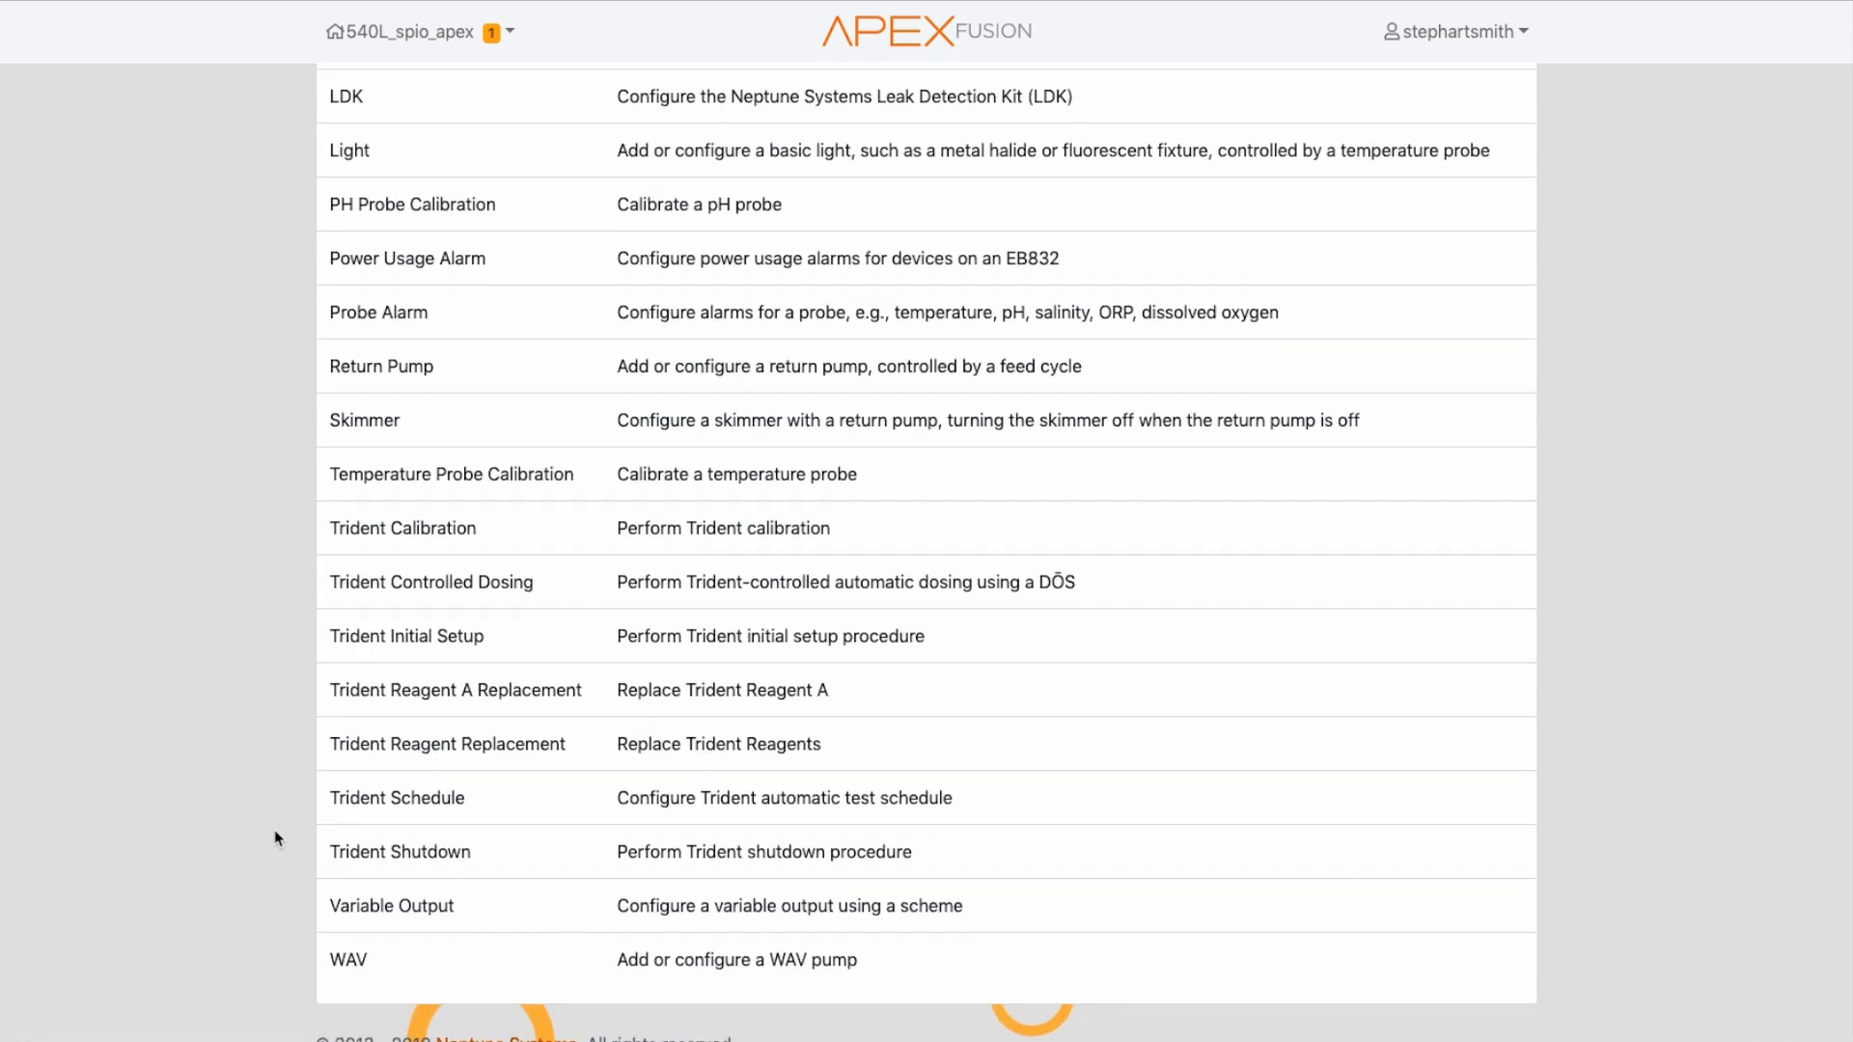
pyautogui.scroll(10, 277, 838)
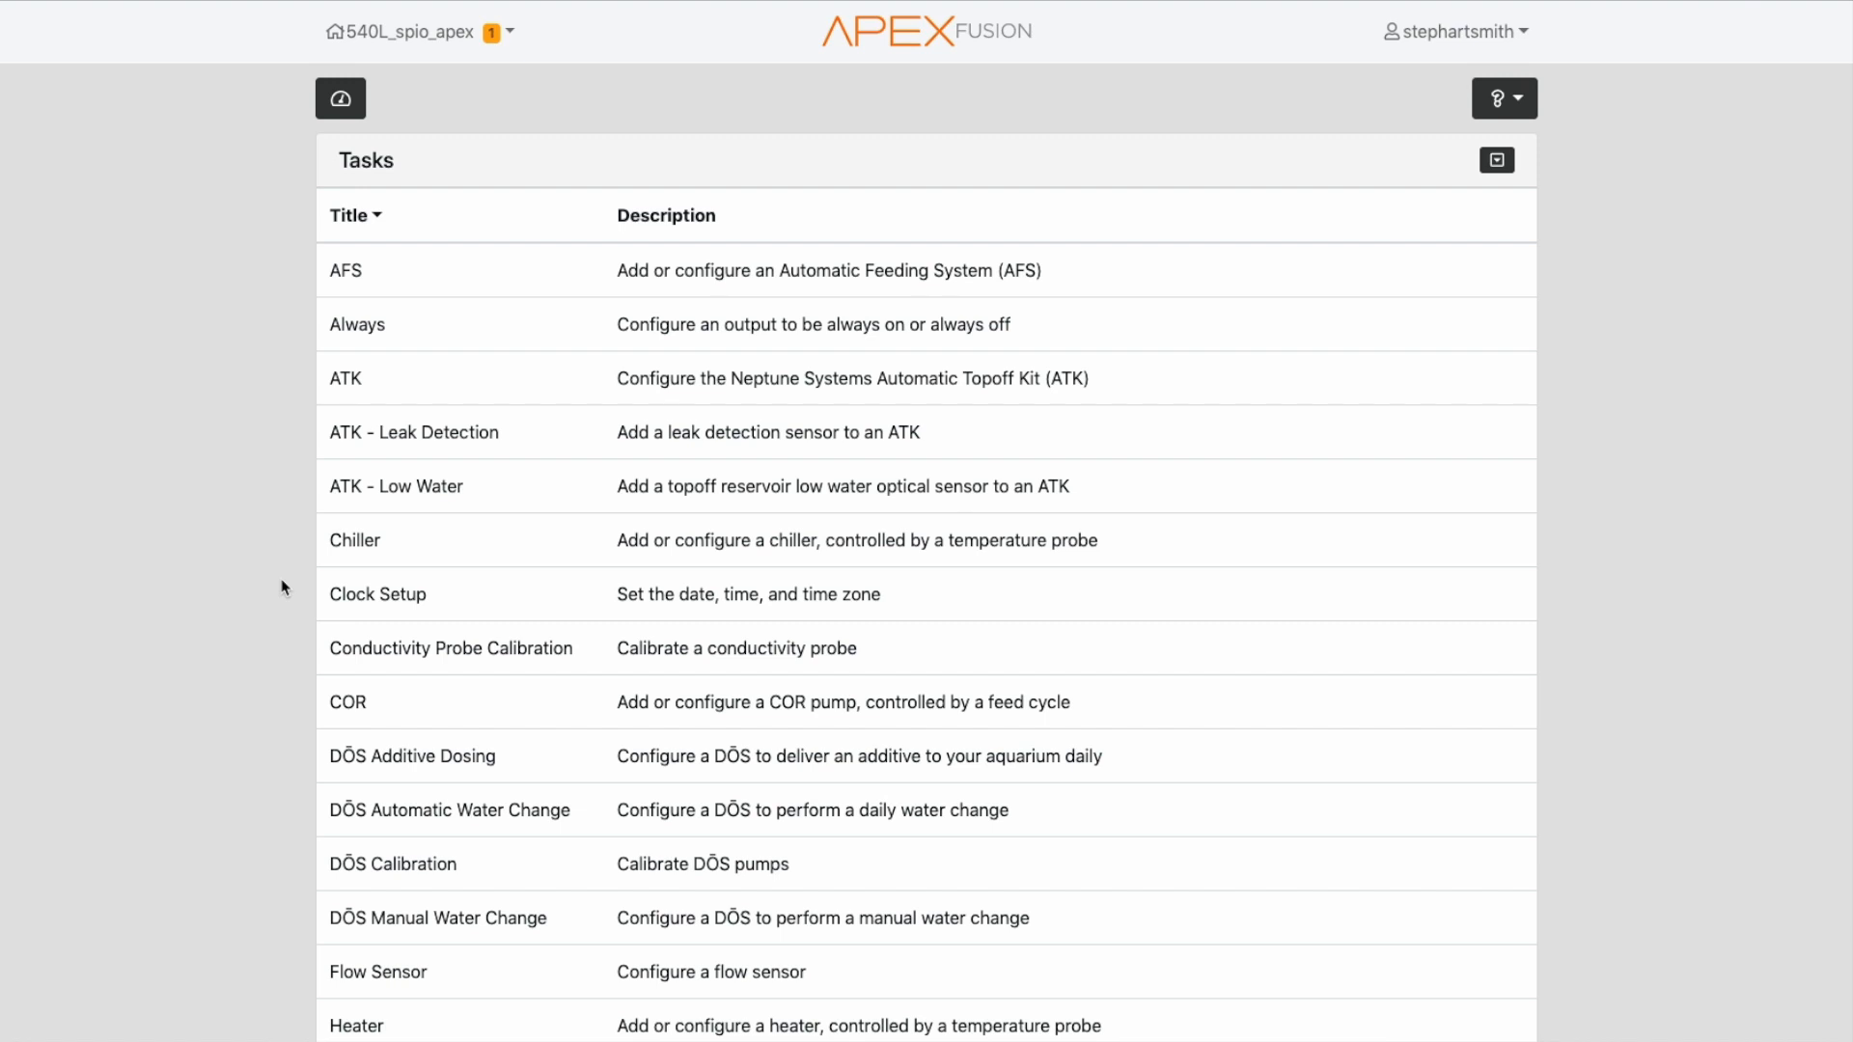
pyautogui.scroll(-3, 283, 587)
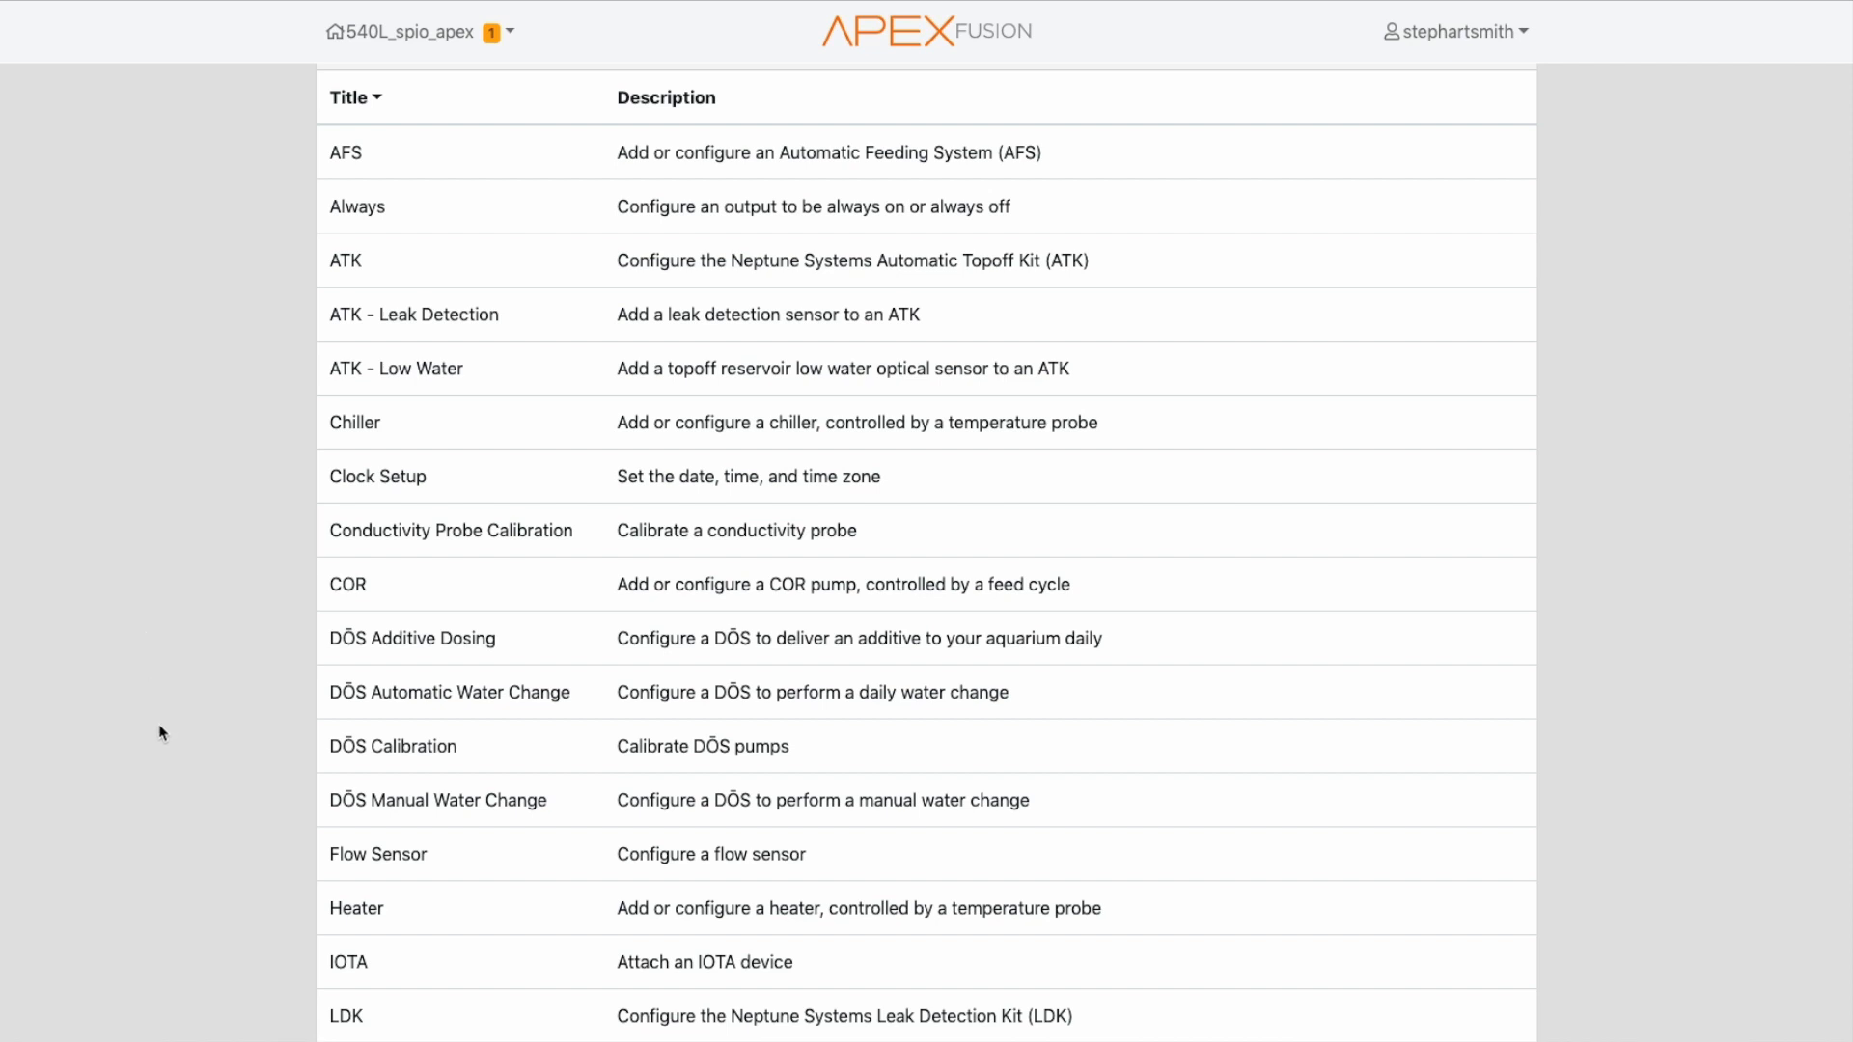
pyautogui.scroll(-3, 162, 732)
pyautogui.scroll(-6, 161, 732)
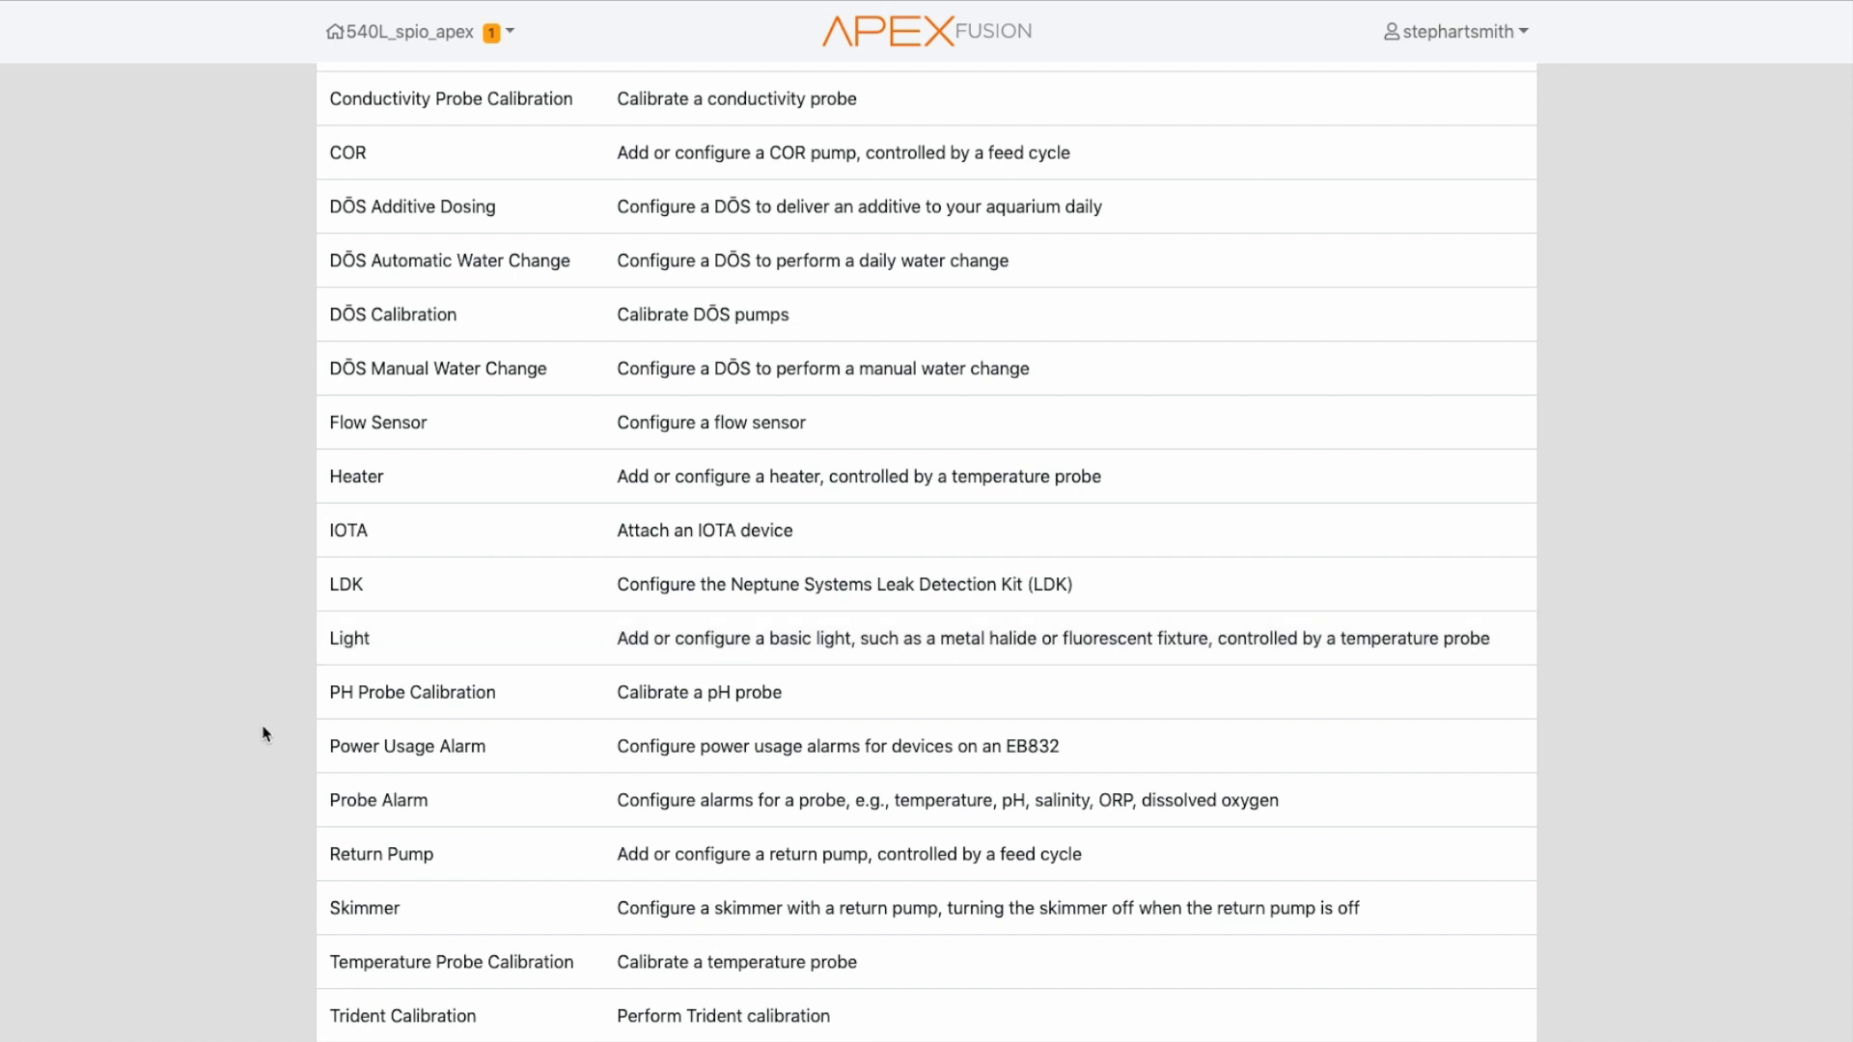
pyautogui.scroll(-5, 263, 733)
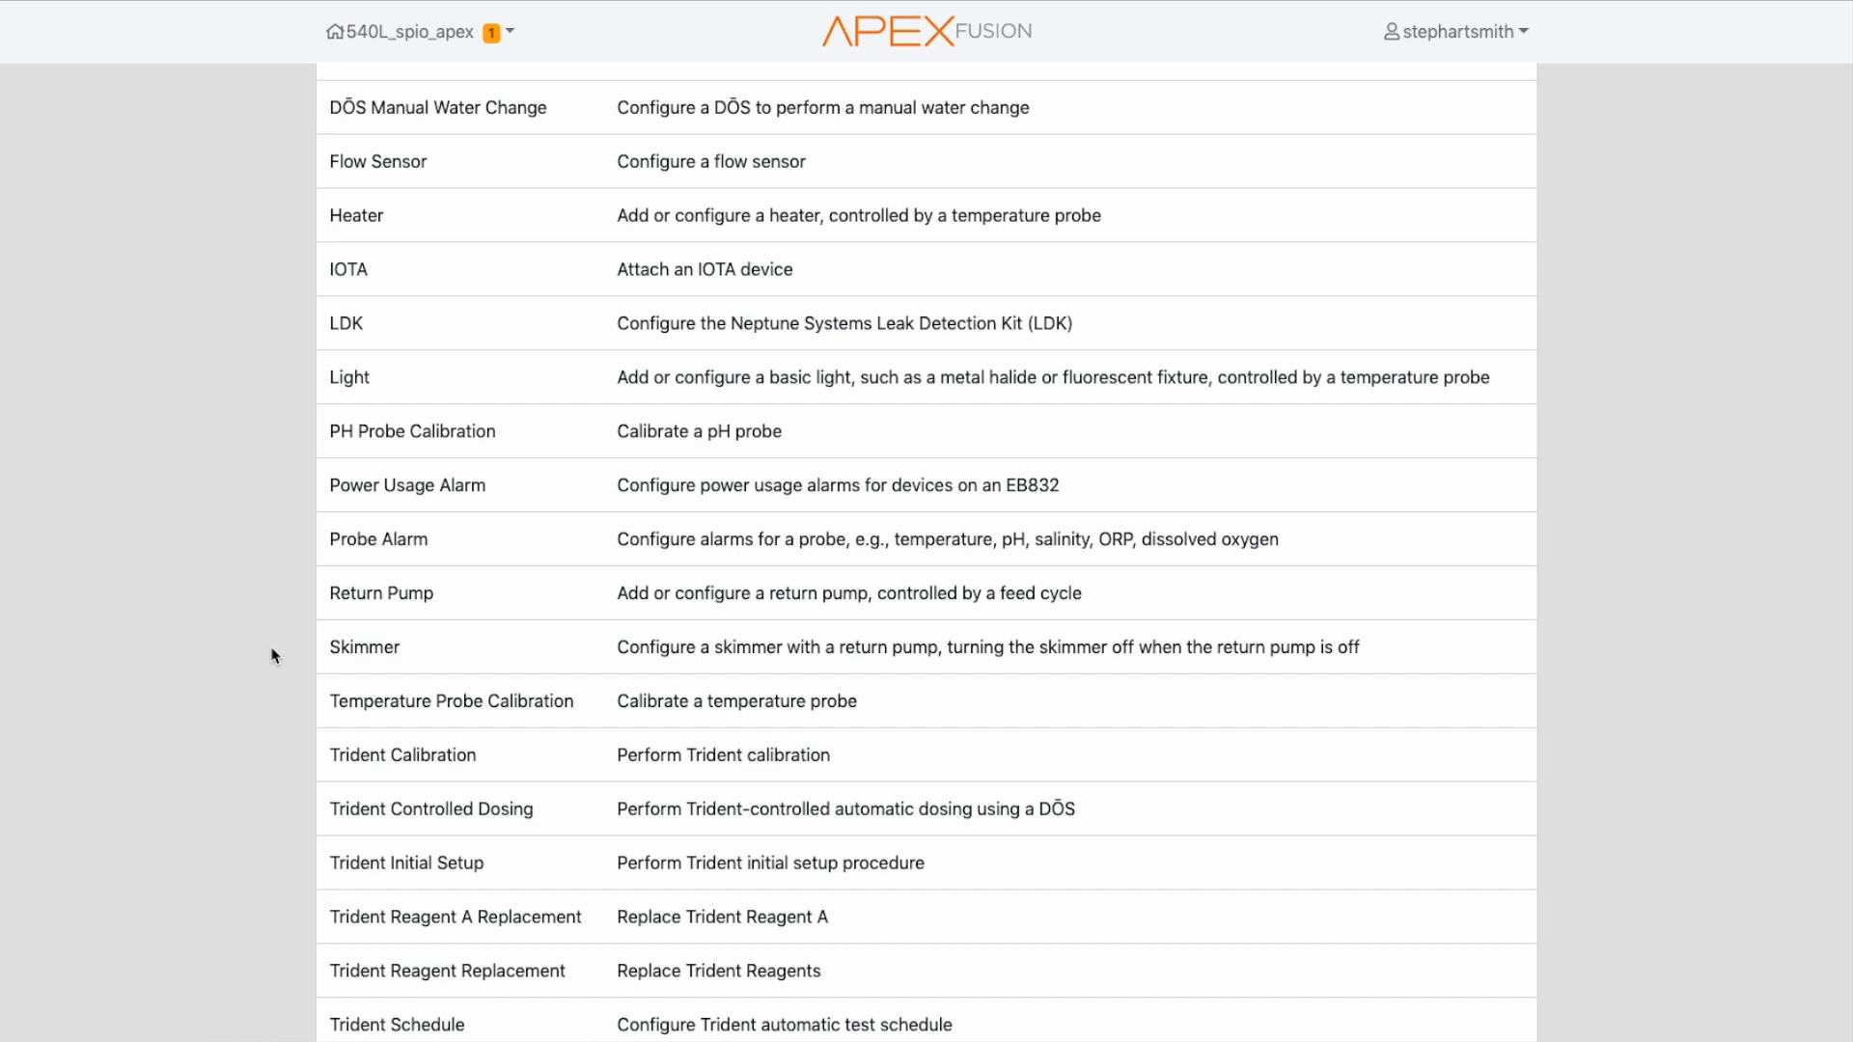
pyautogui.scroll(8, 270, 666)
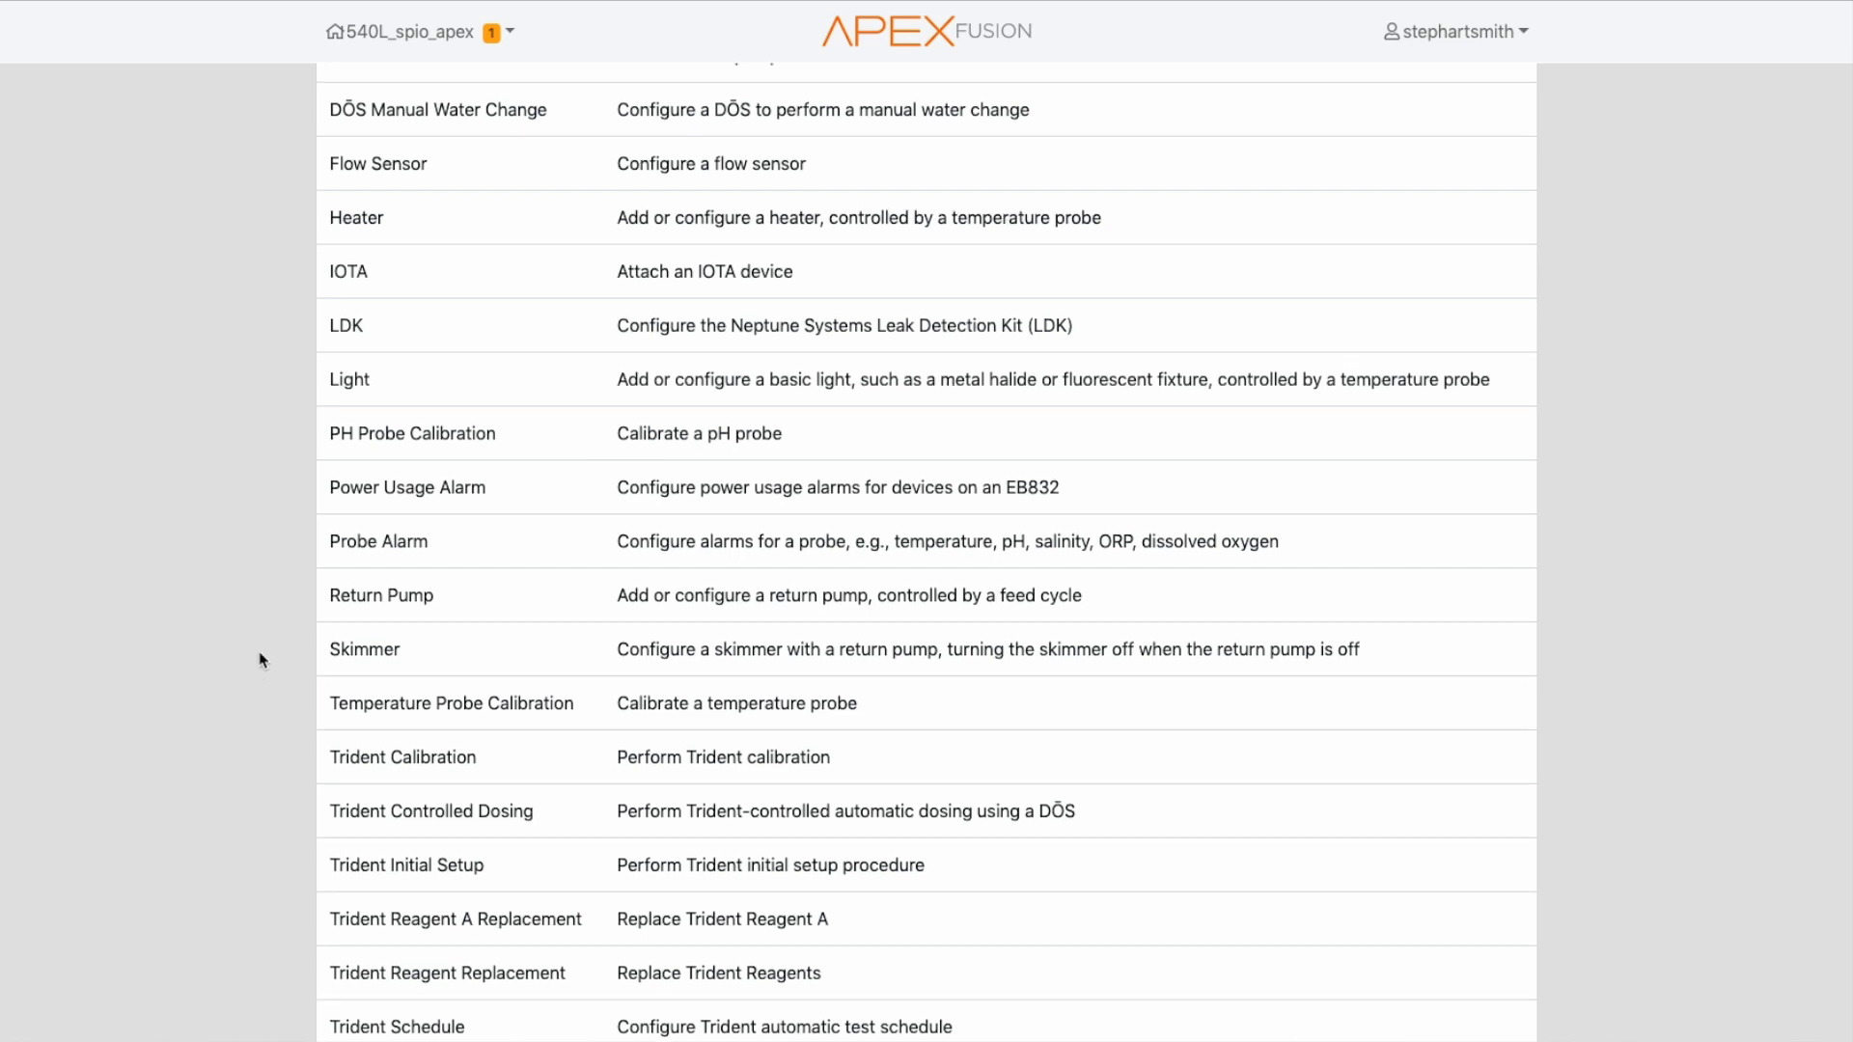
pyautogui.scroll(2, 261, 661)
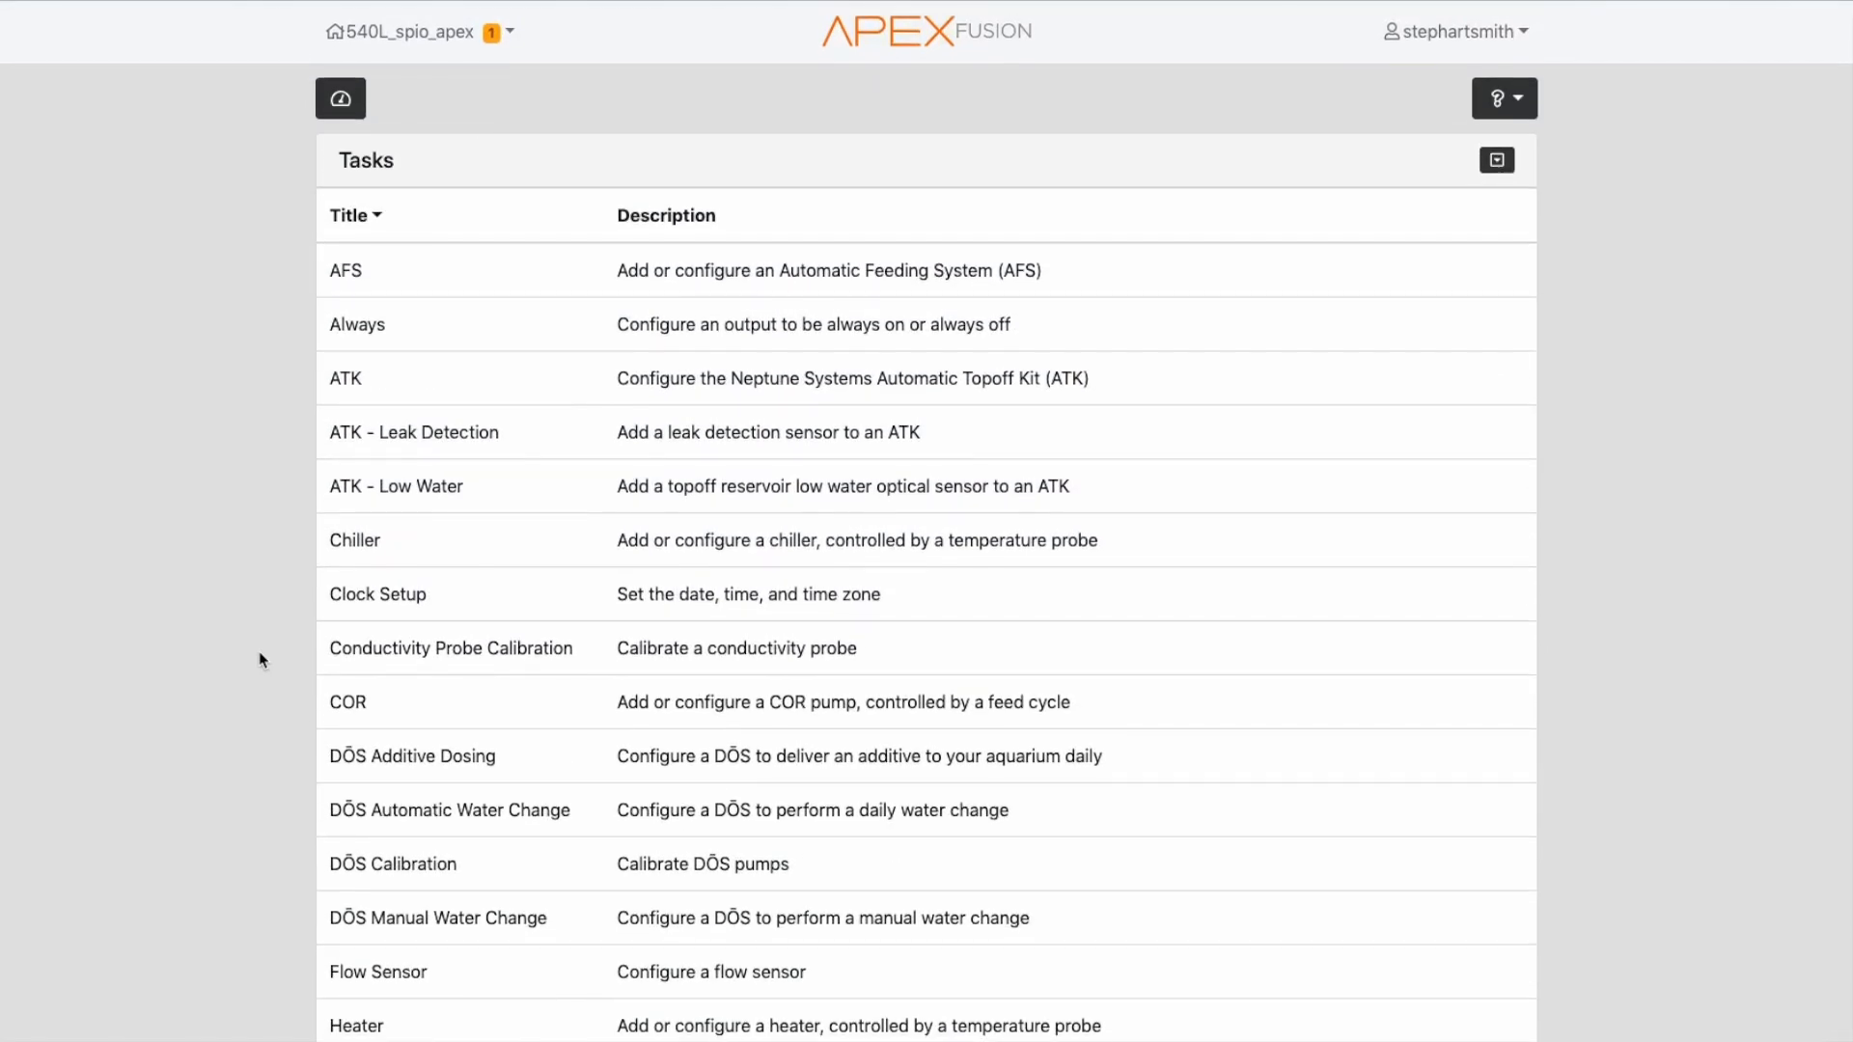
pyautogui.scroll(-1, 261, 660)
pyautogui.scroll(1, 261, 660)
# Start the Always task and choose UVLight_2_1 as the output the device is connected to.
pyautogui.click(430, 334)
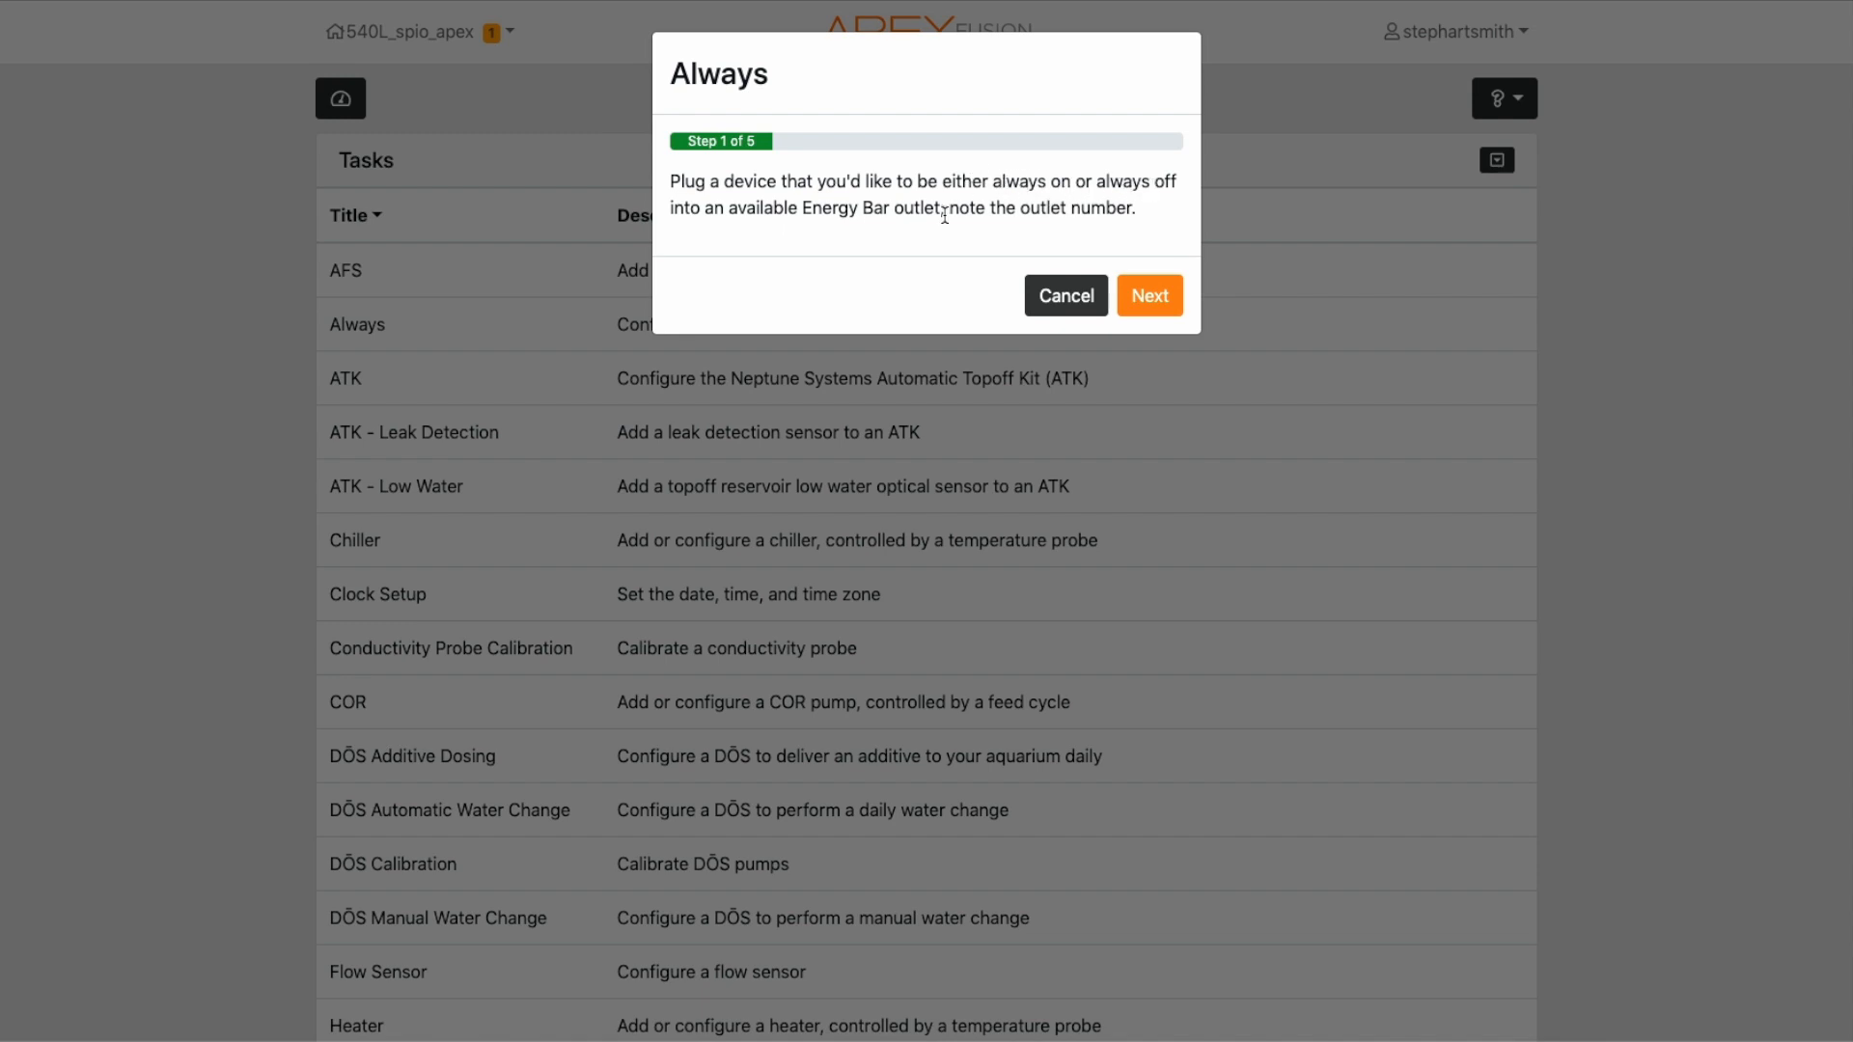
pyautogui.click(1167, 301)
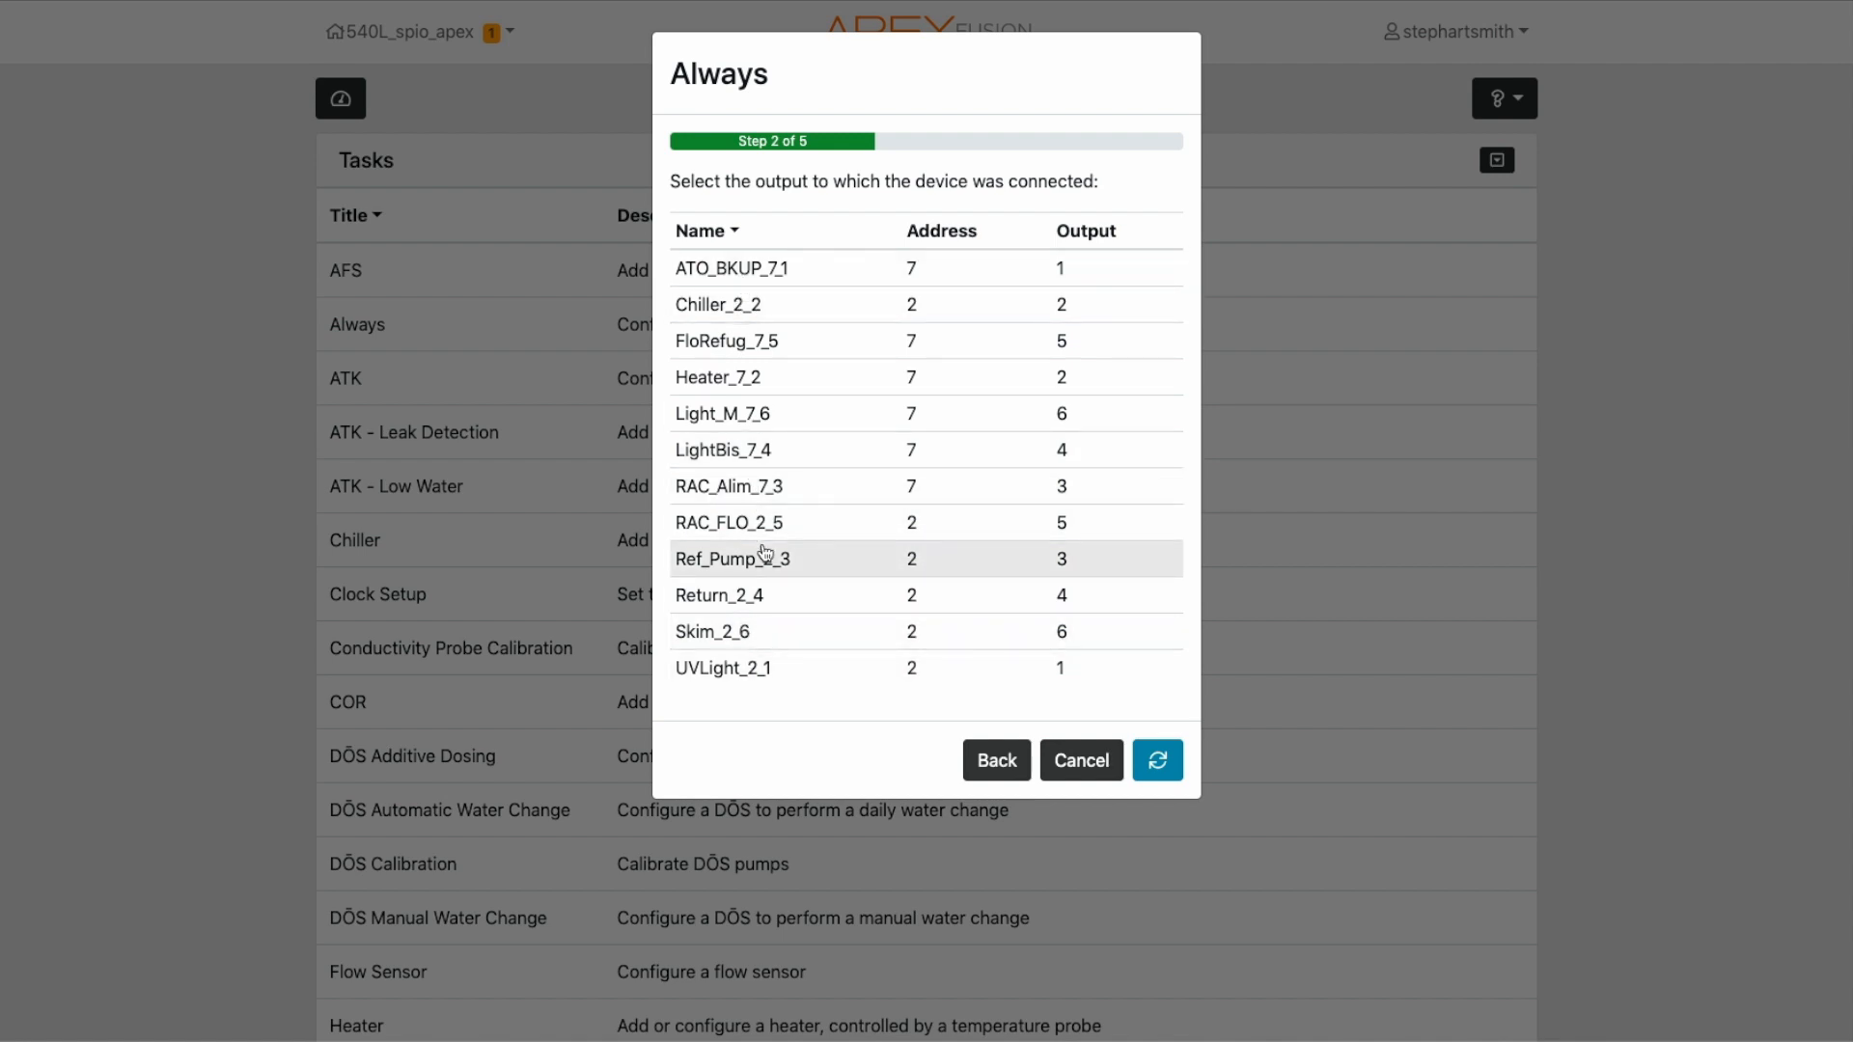
pyautogui.click(734, 681)
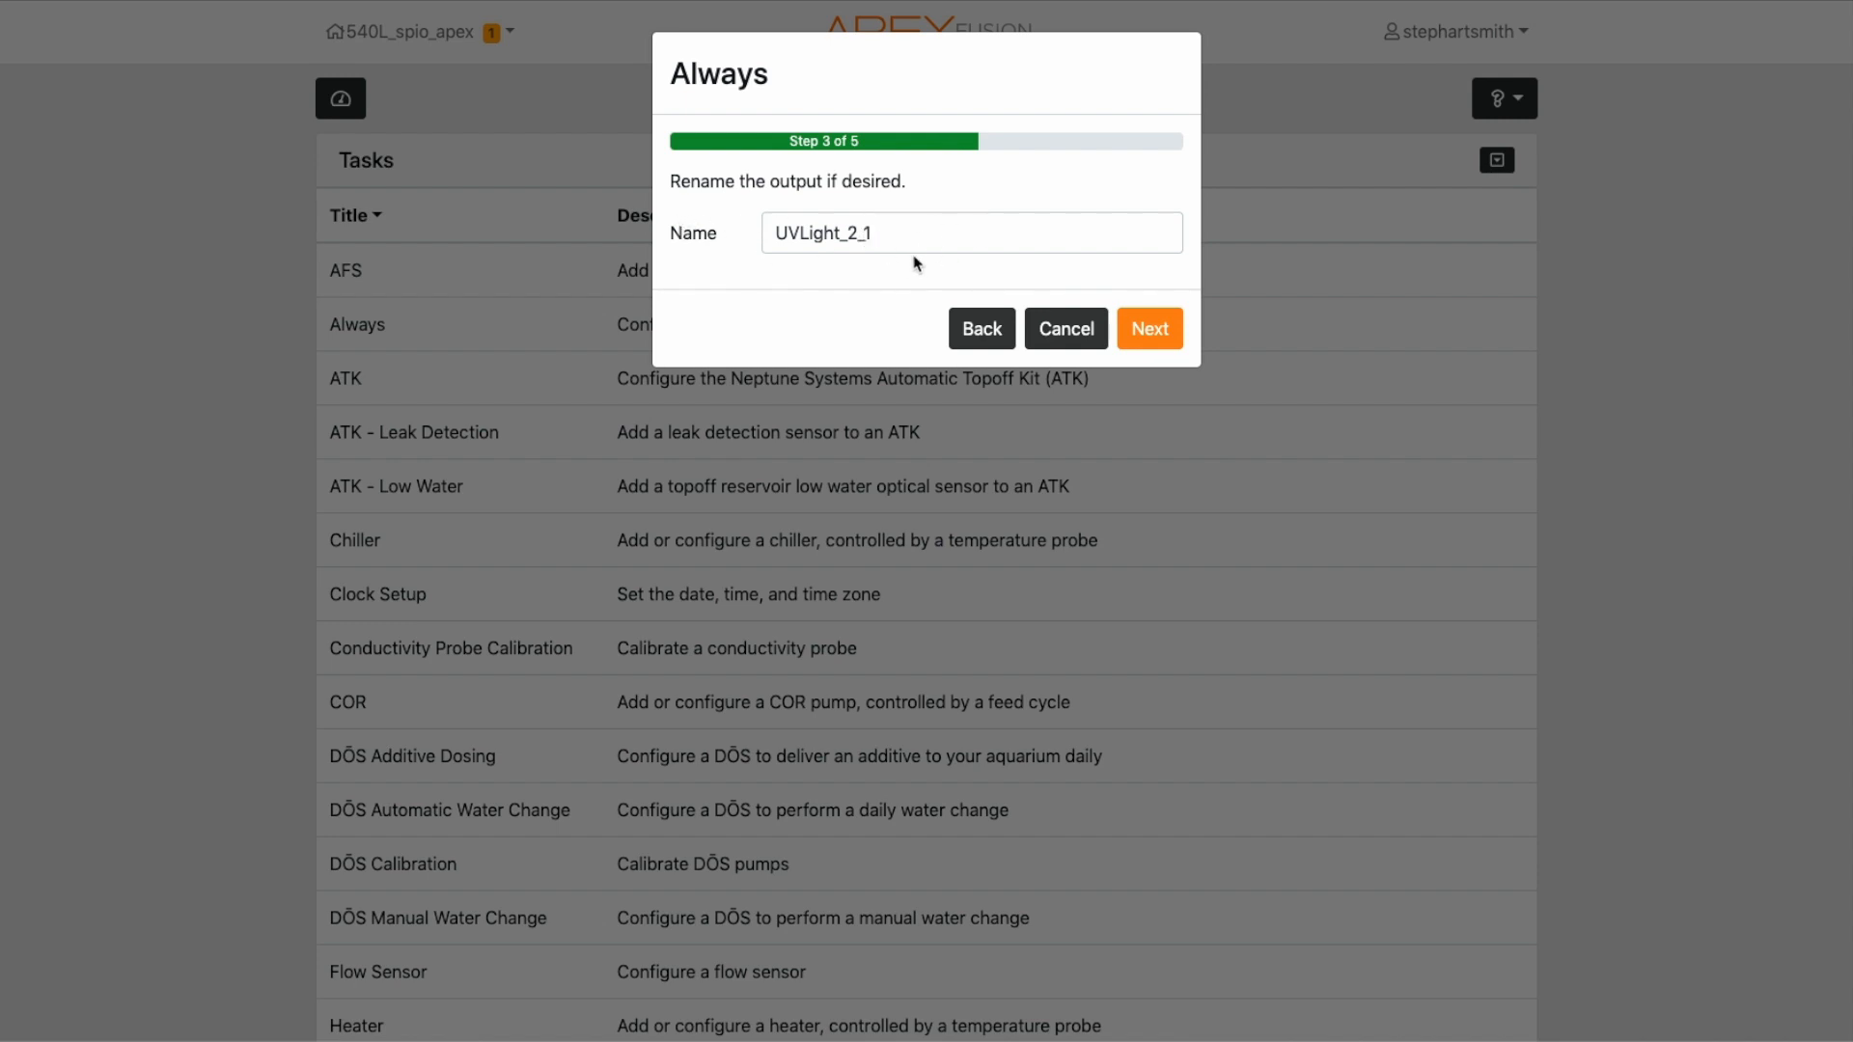
# Accept UVLight_2_1 as the output's name and proceed to the state selection.
pyautogui.click(897, 233)
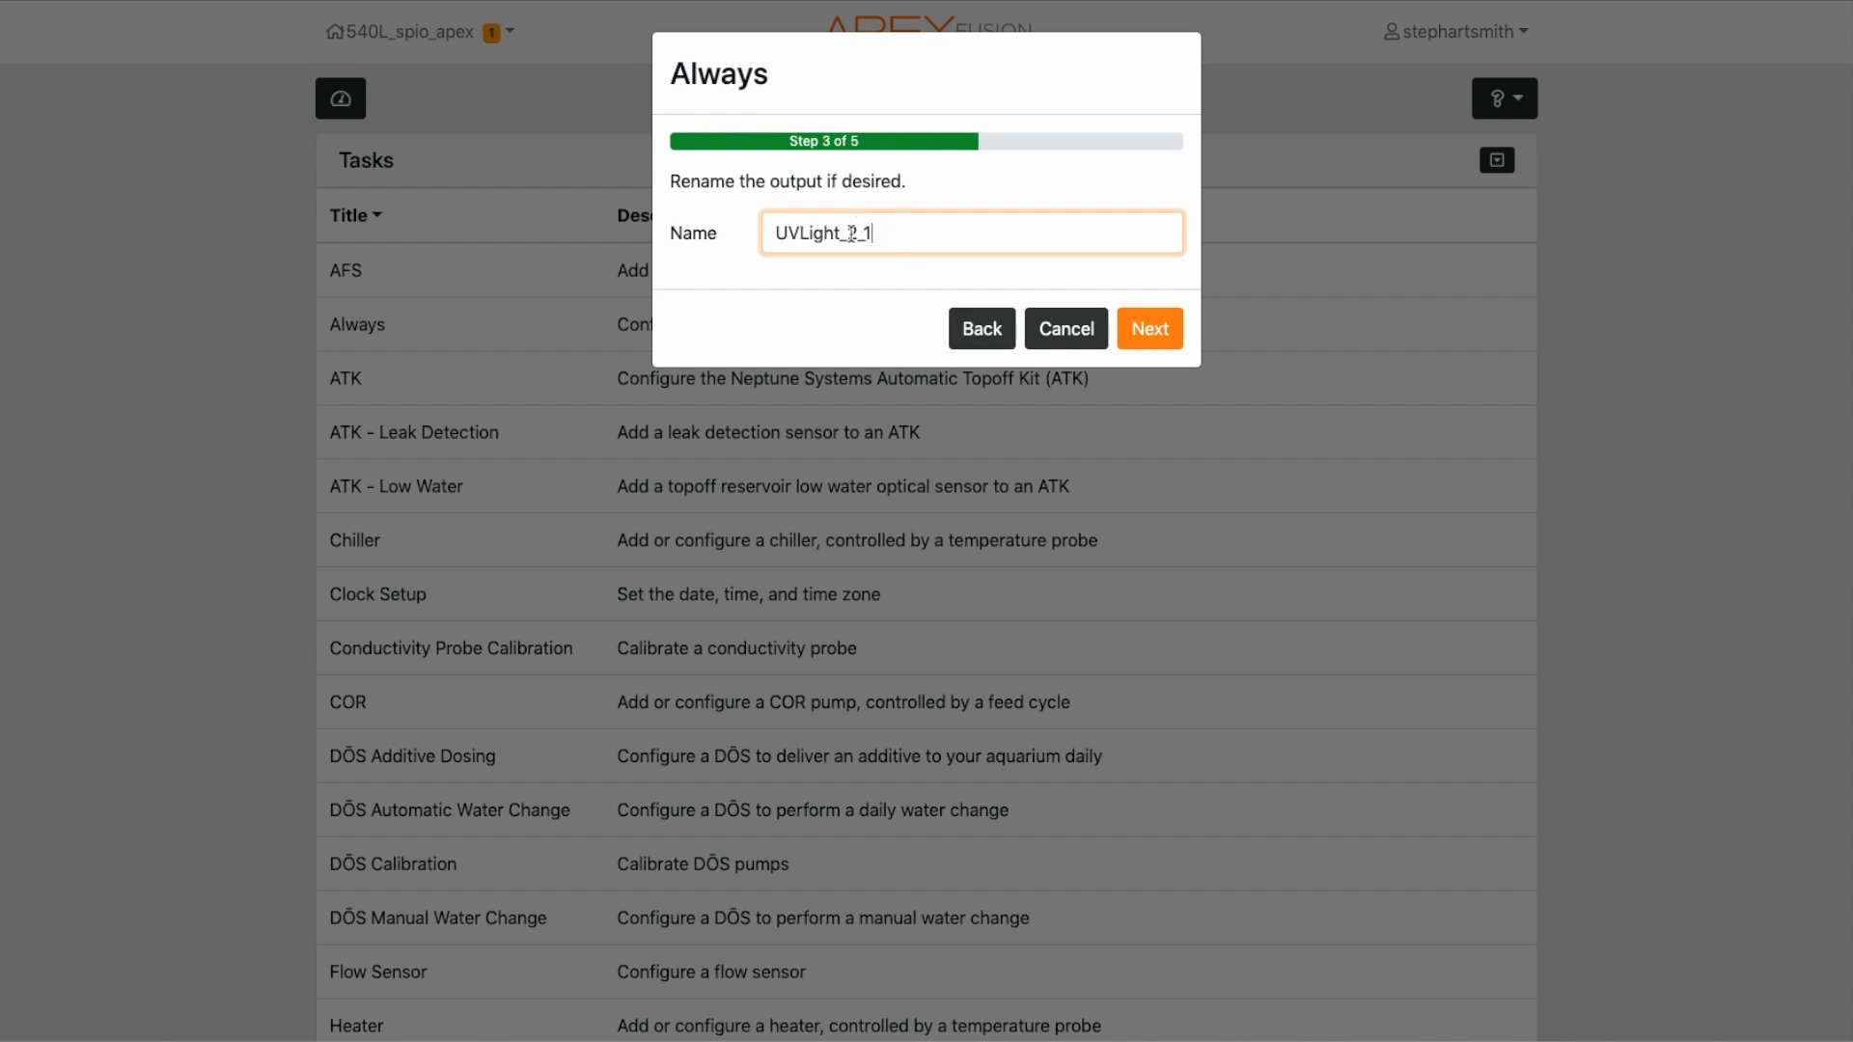
pyautogui.press('BackSpace')
pyautogui.doubleClick(853, 235)
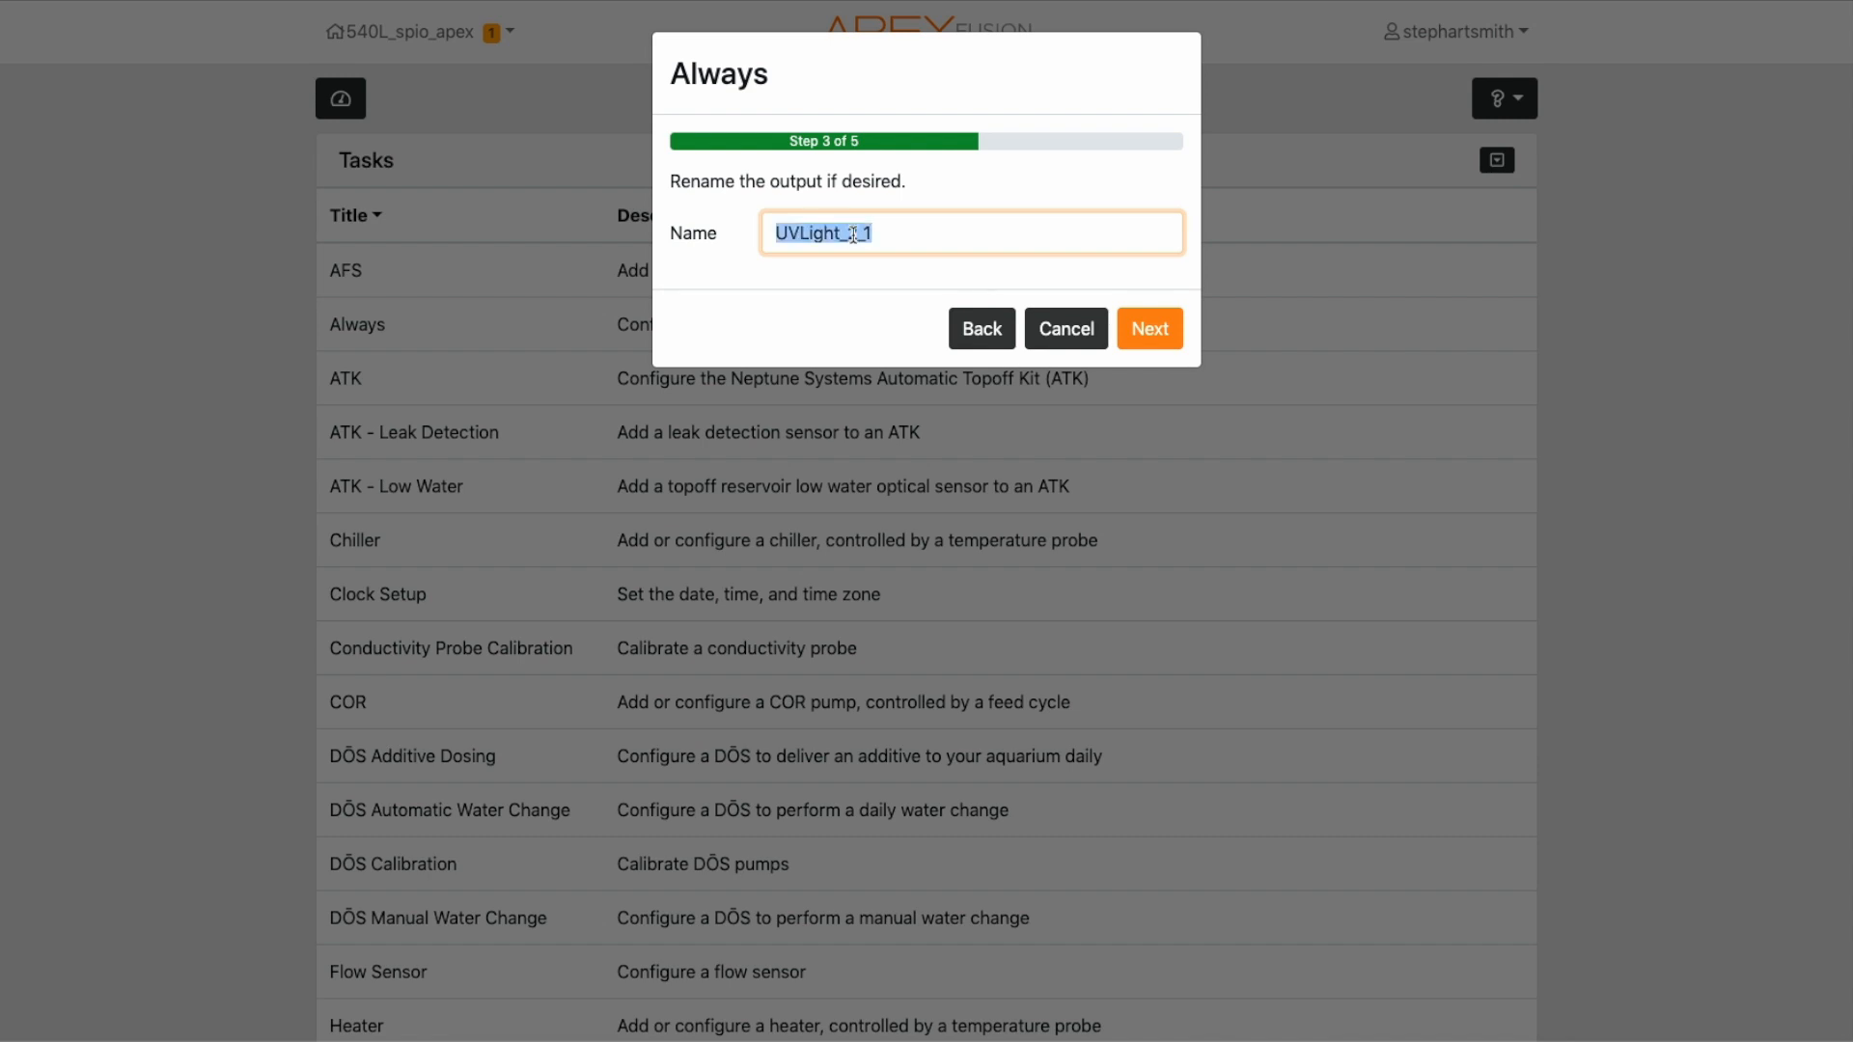
pyautogui.click(853, 234)
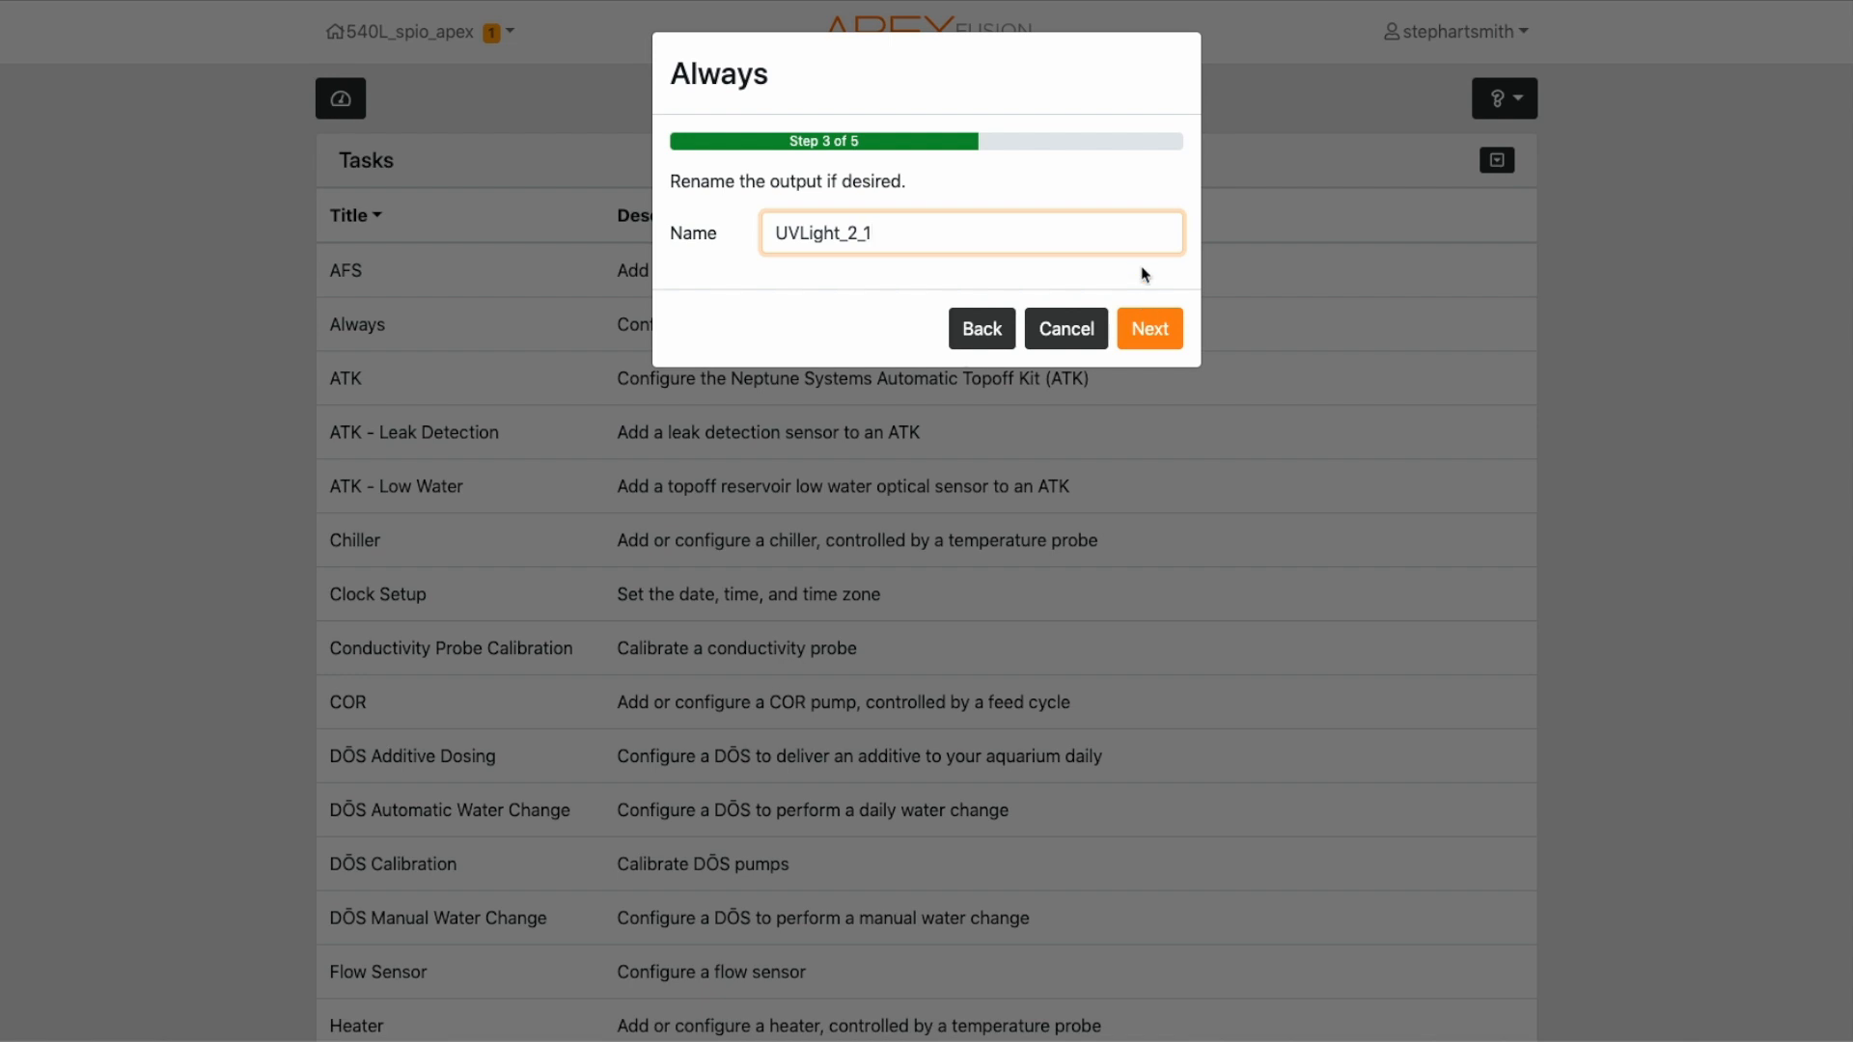
pyautogui.click(1163, 331)
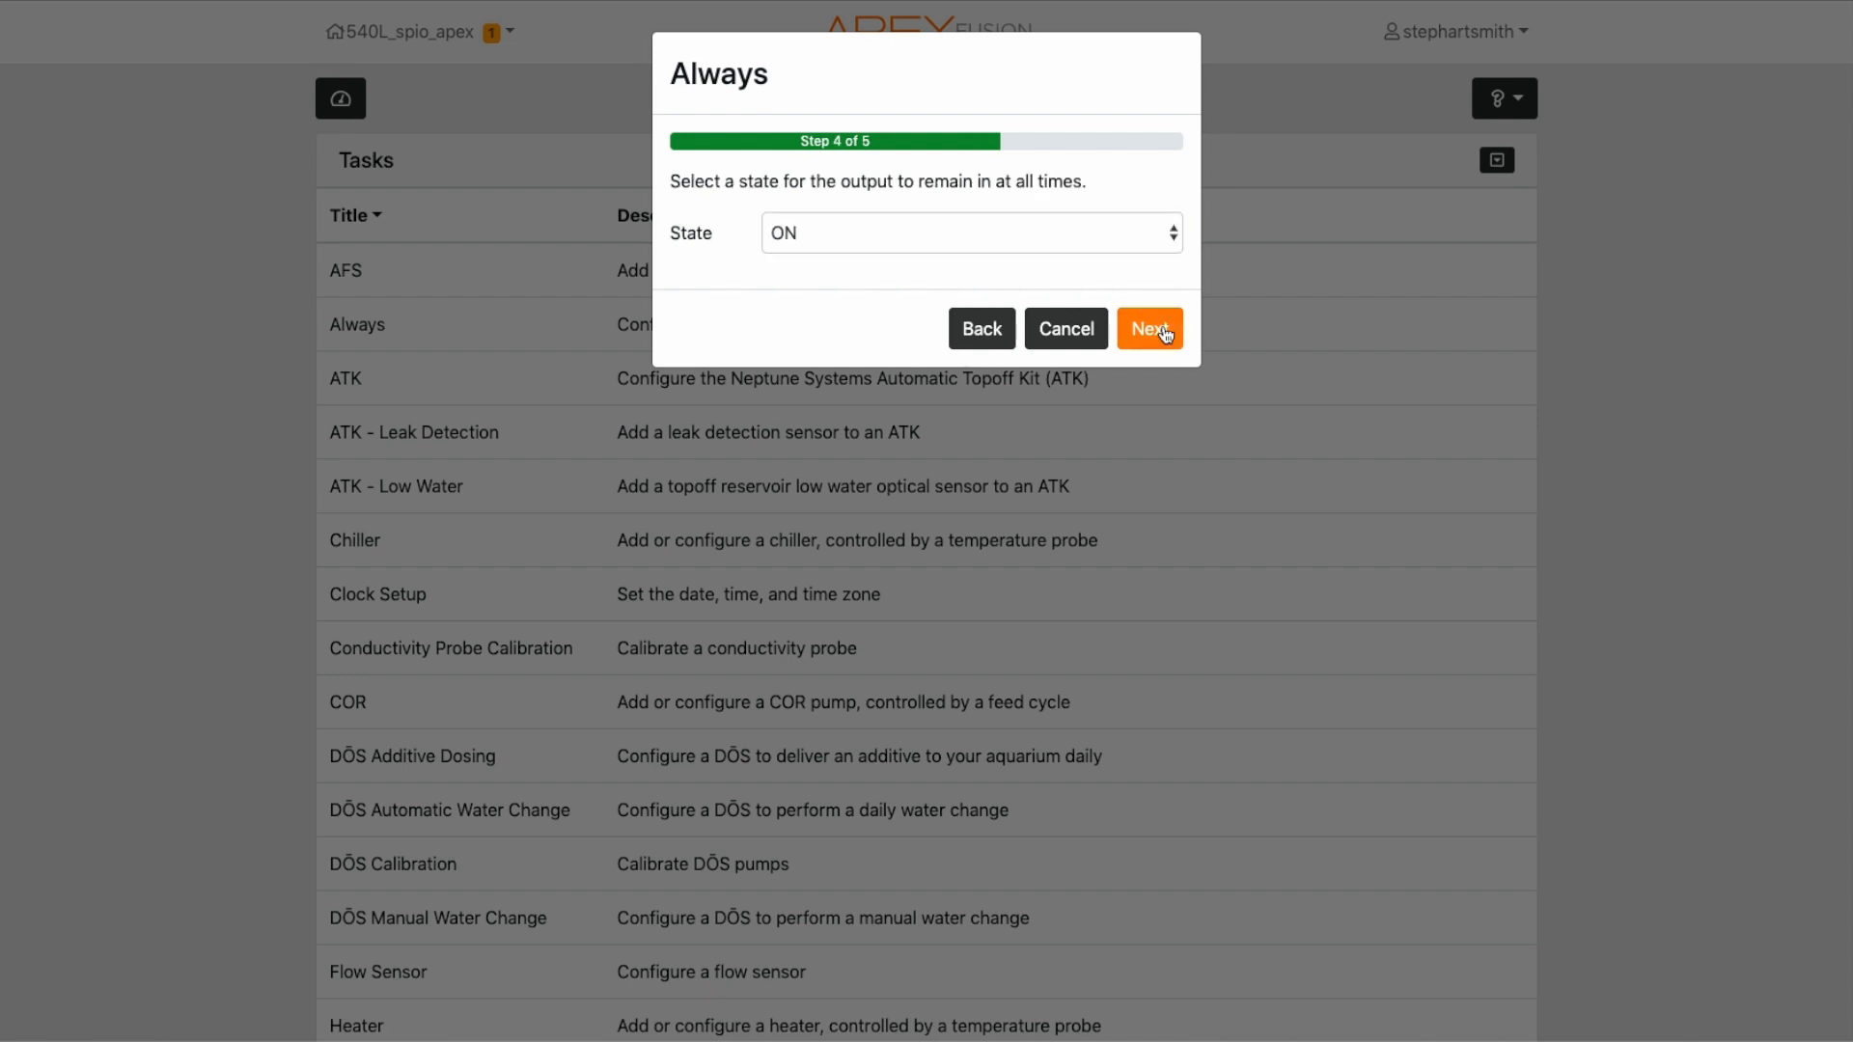
# Set the state the output remains in at all times to ON and proceed to the configuration summary.
pyautogui.click(1000, 247)
pyautogui.click(1000, 257)
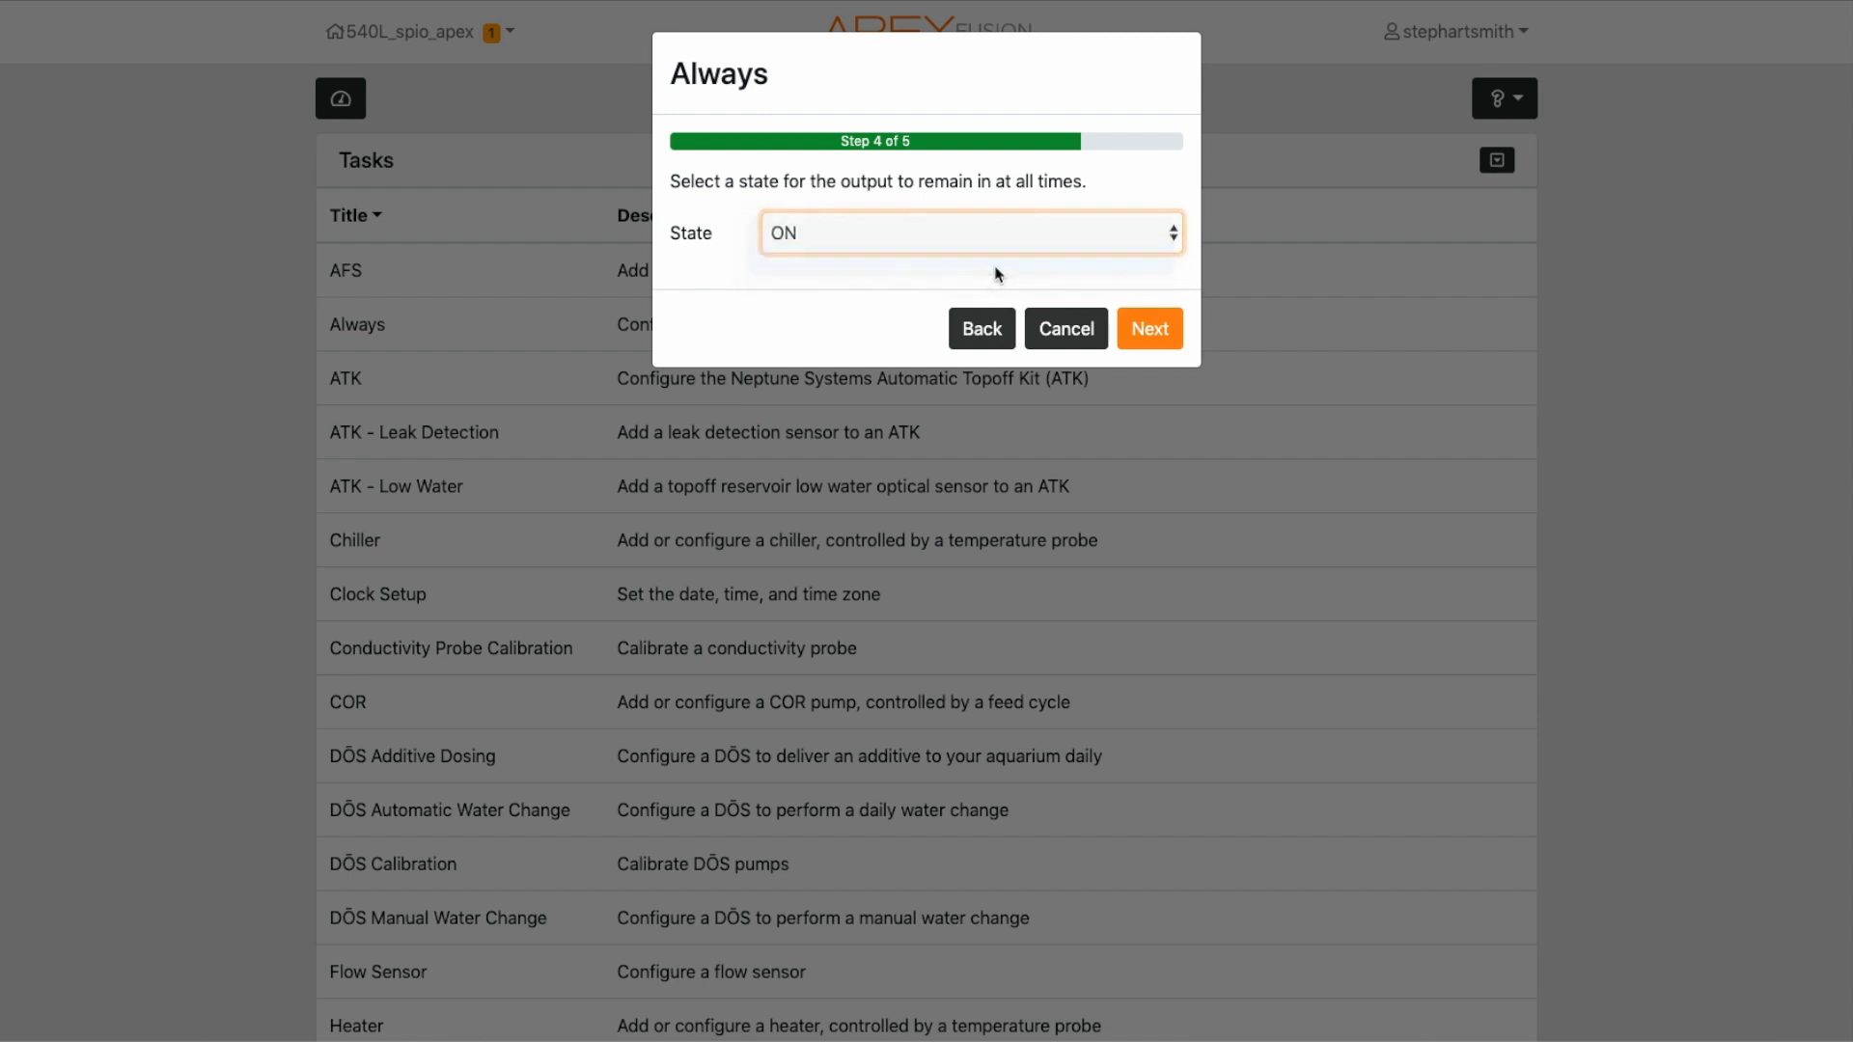
pyautogui.click(989, 228)
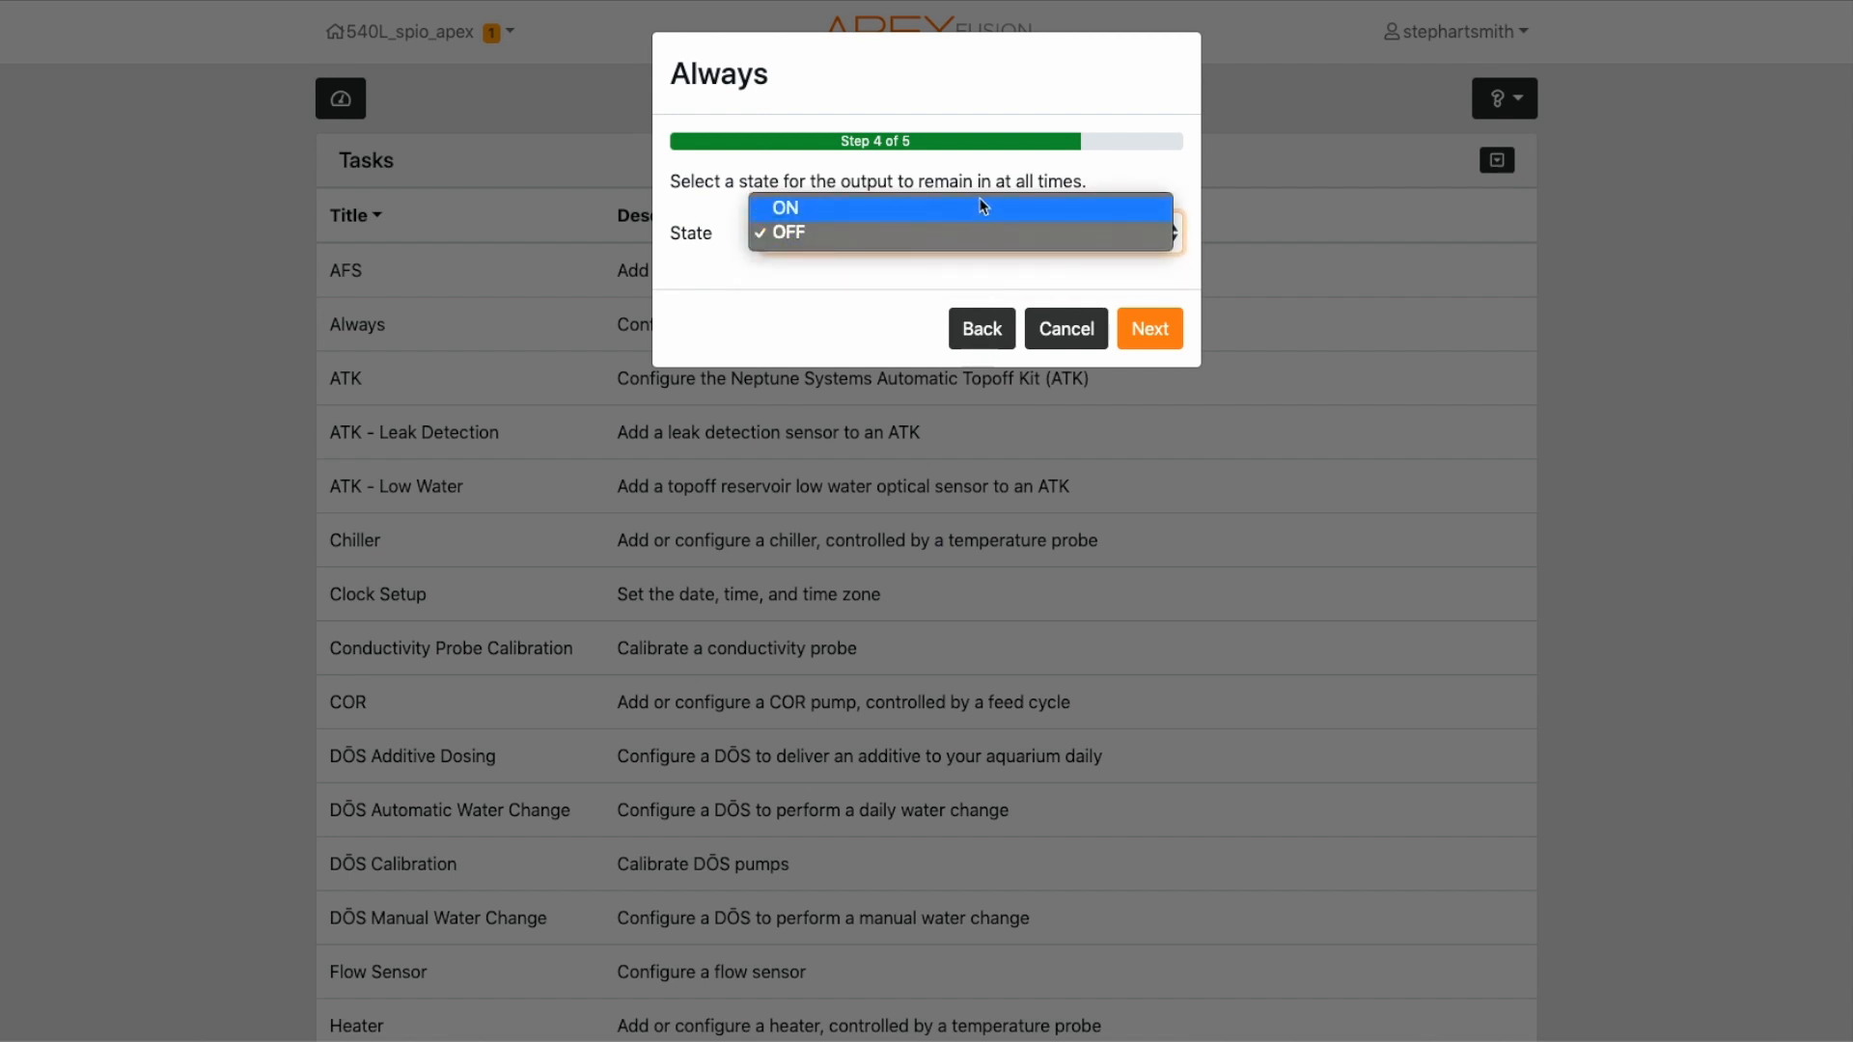
pyautogui.click(978, 205)
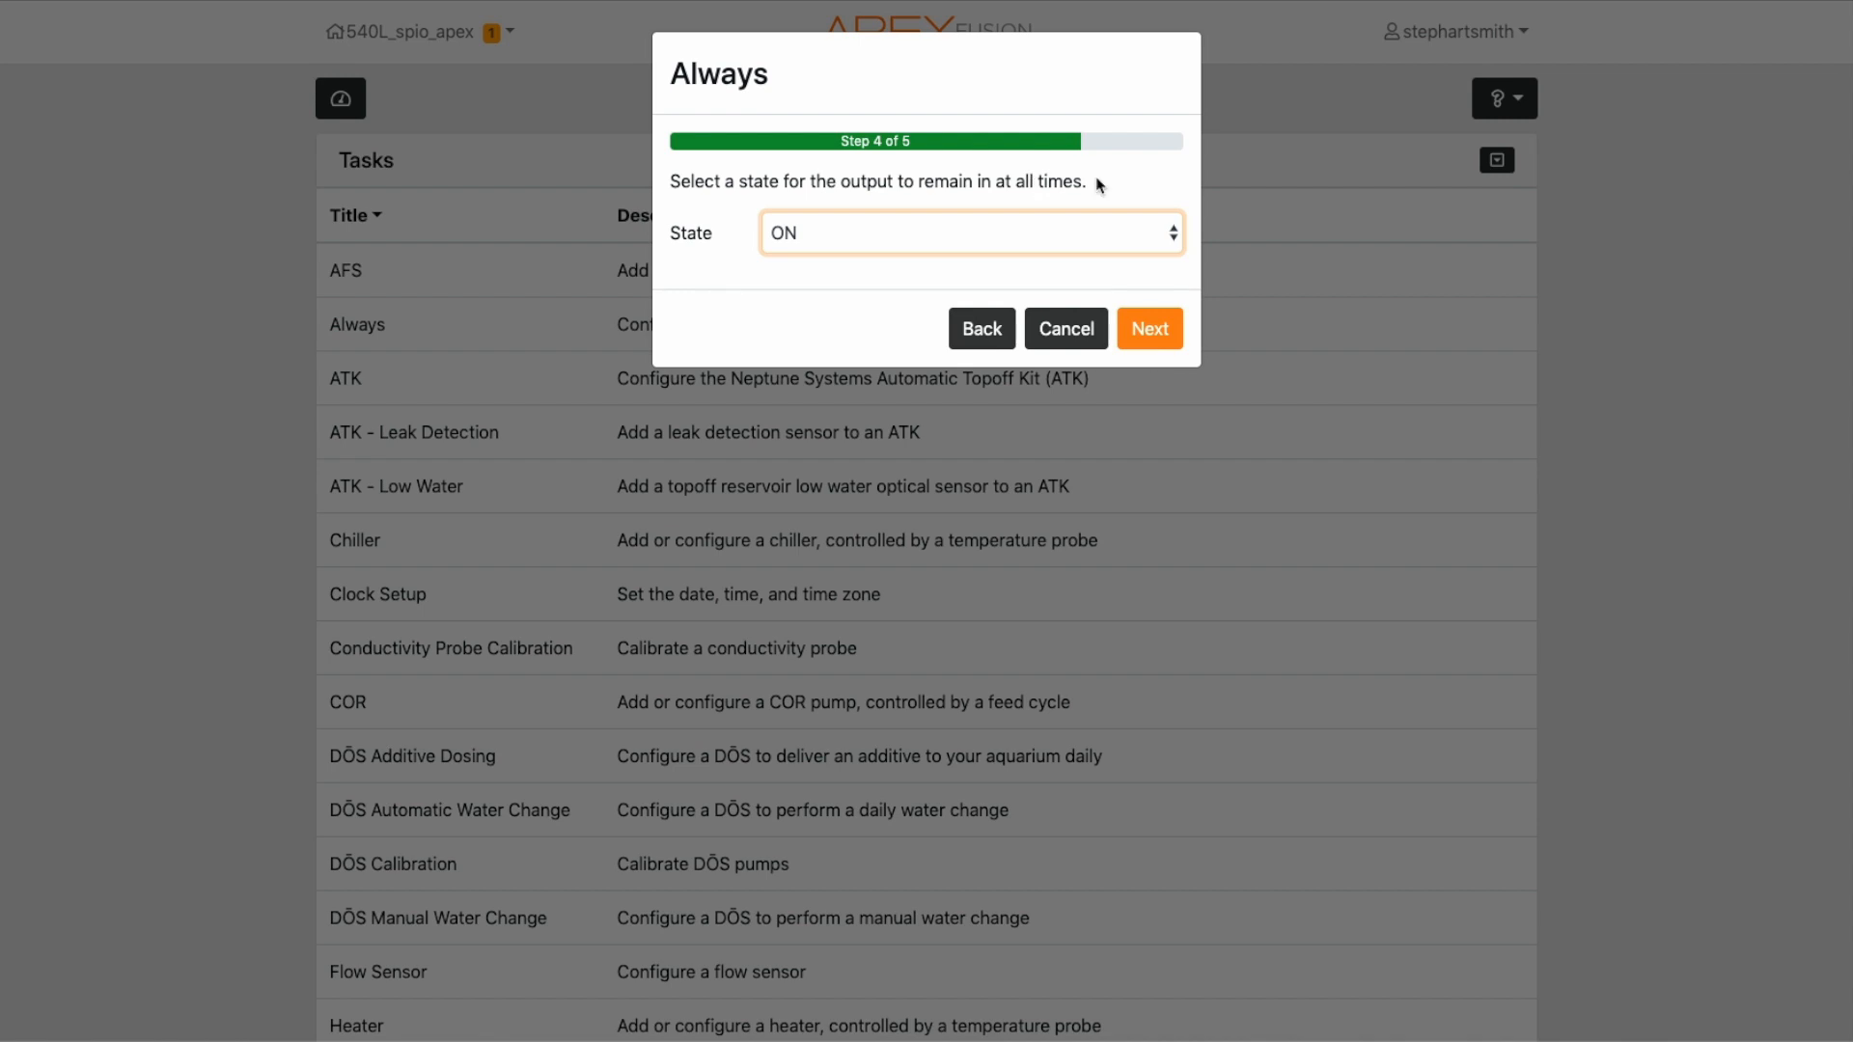
pyautogui.click(1149, 320)
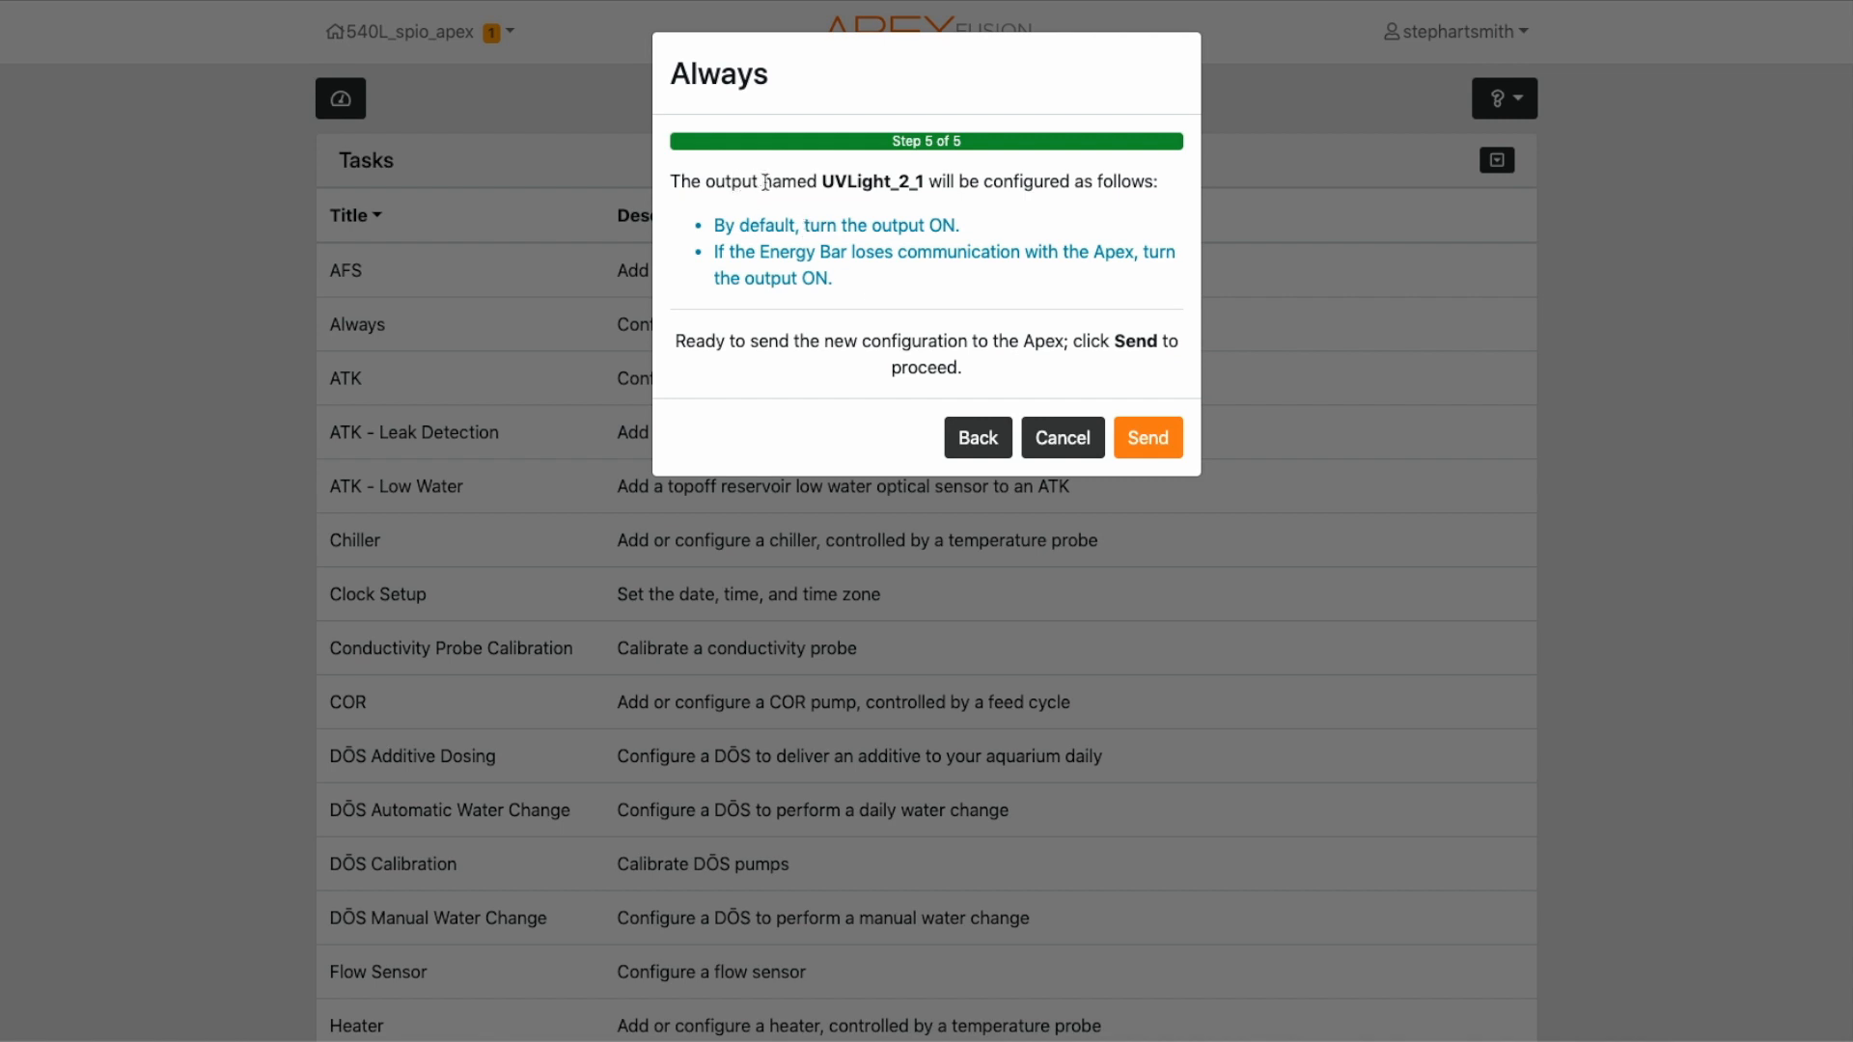
# Send the always-ON configuration of UVLight_2_1 to the Apex and finish the Always task.
pyautogui.doubleClick(868, 181)
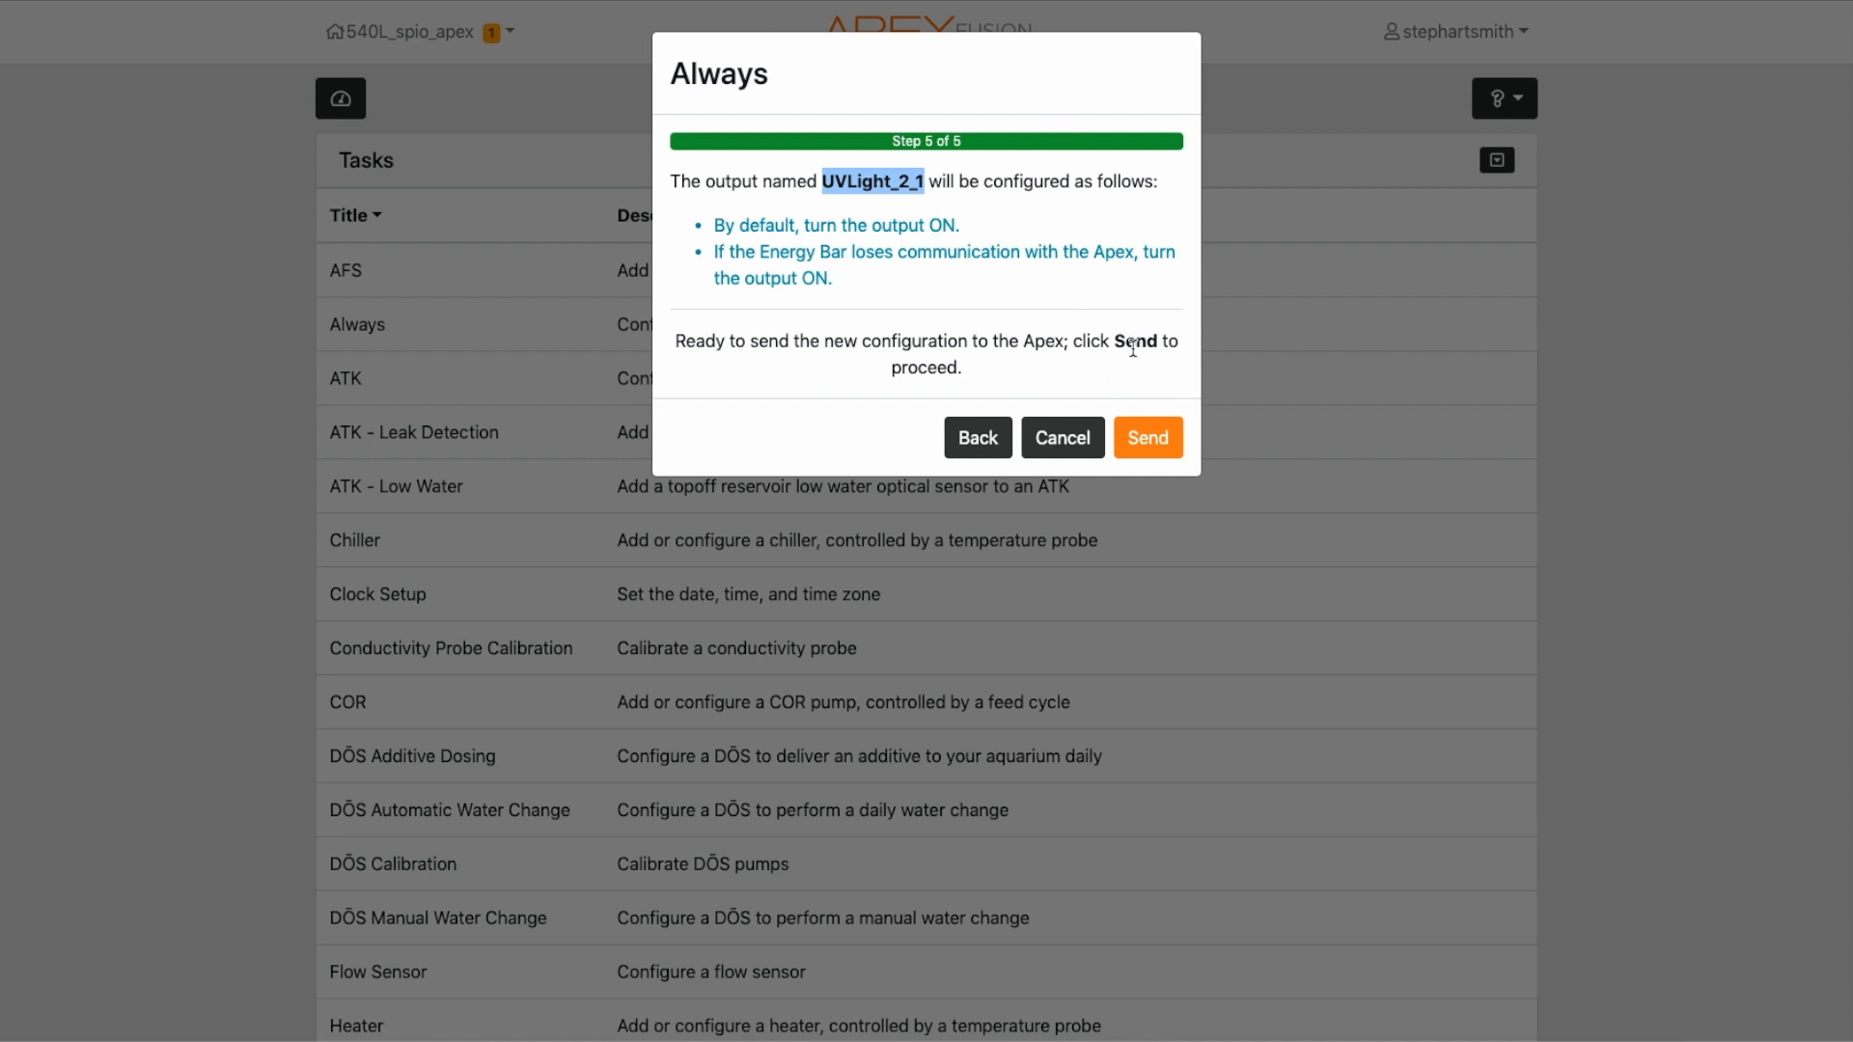
pyautogui.click(1164, 441)
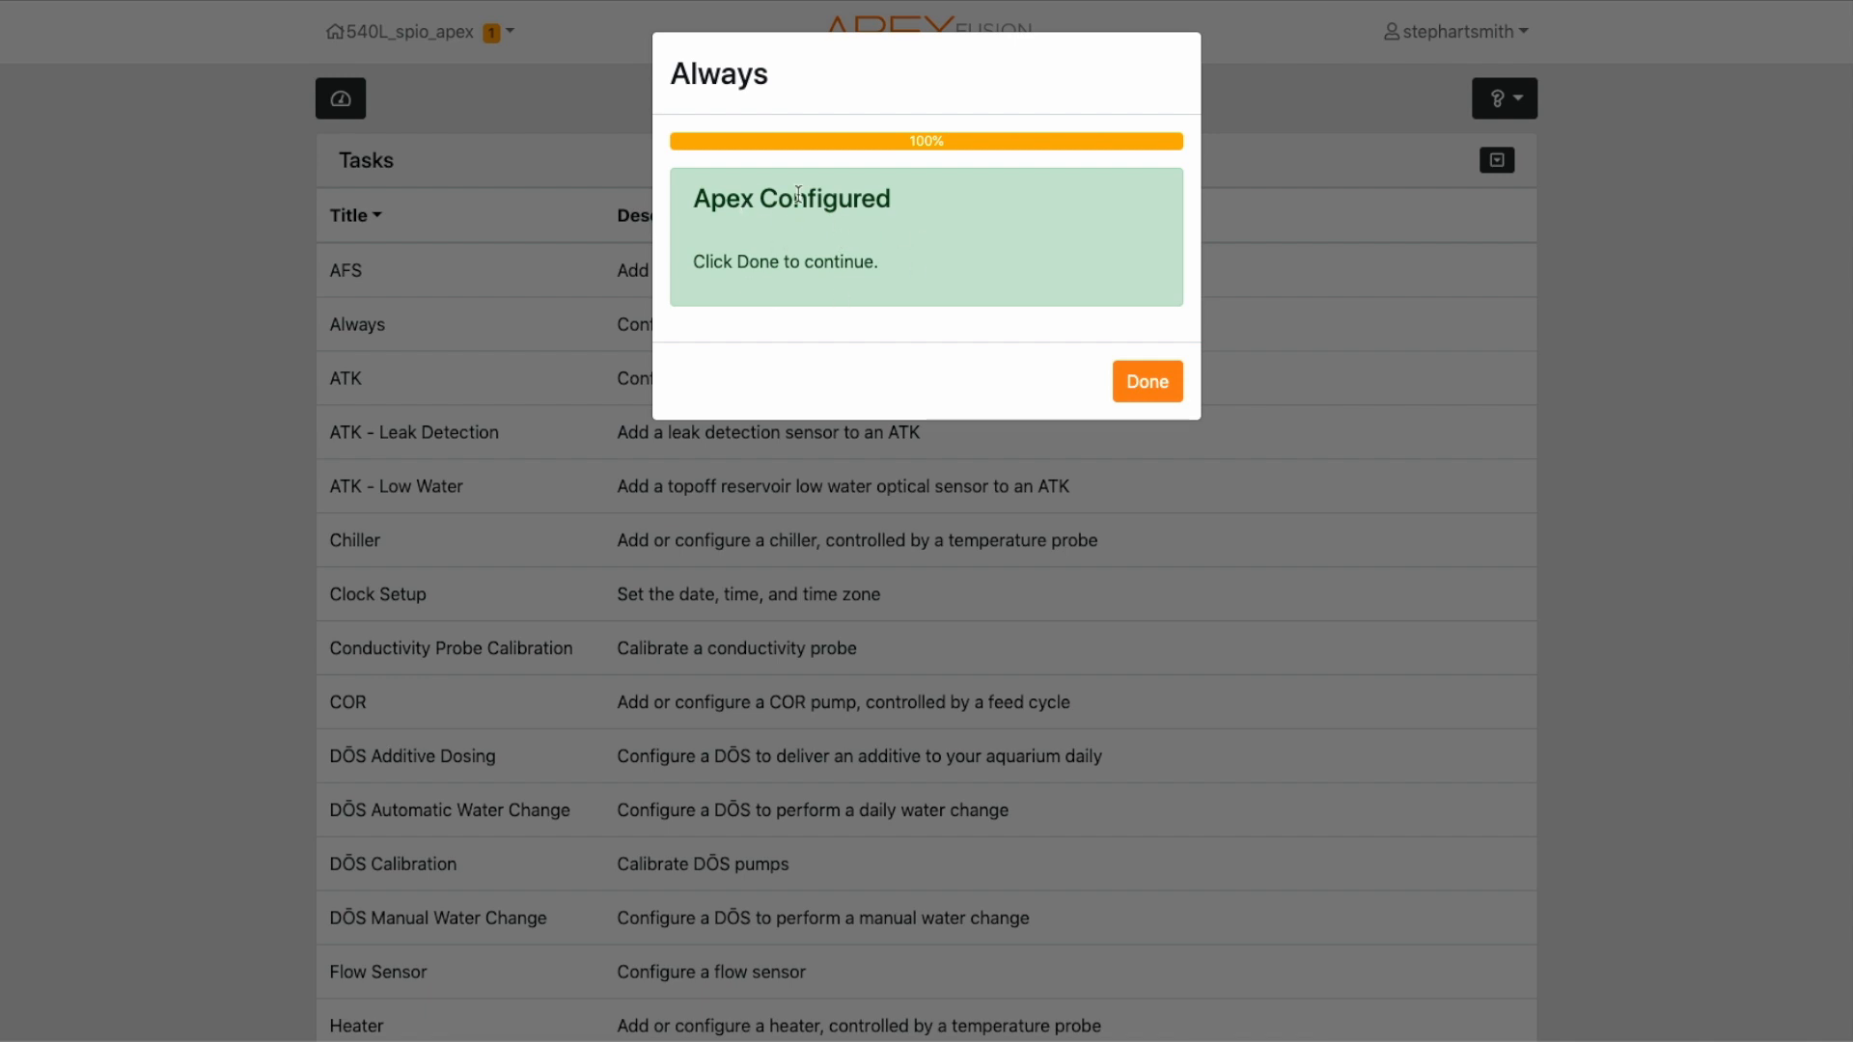
pyautogui.click(1149, 381)
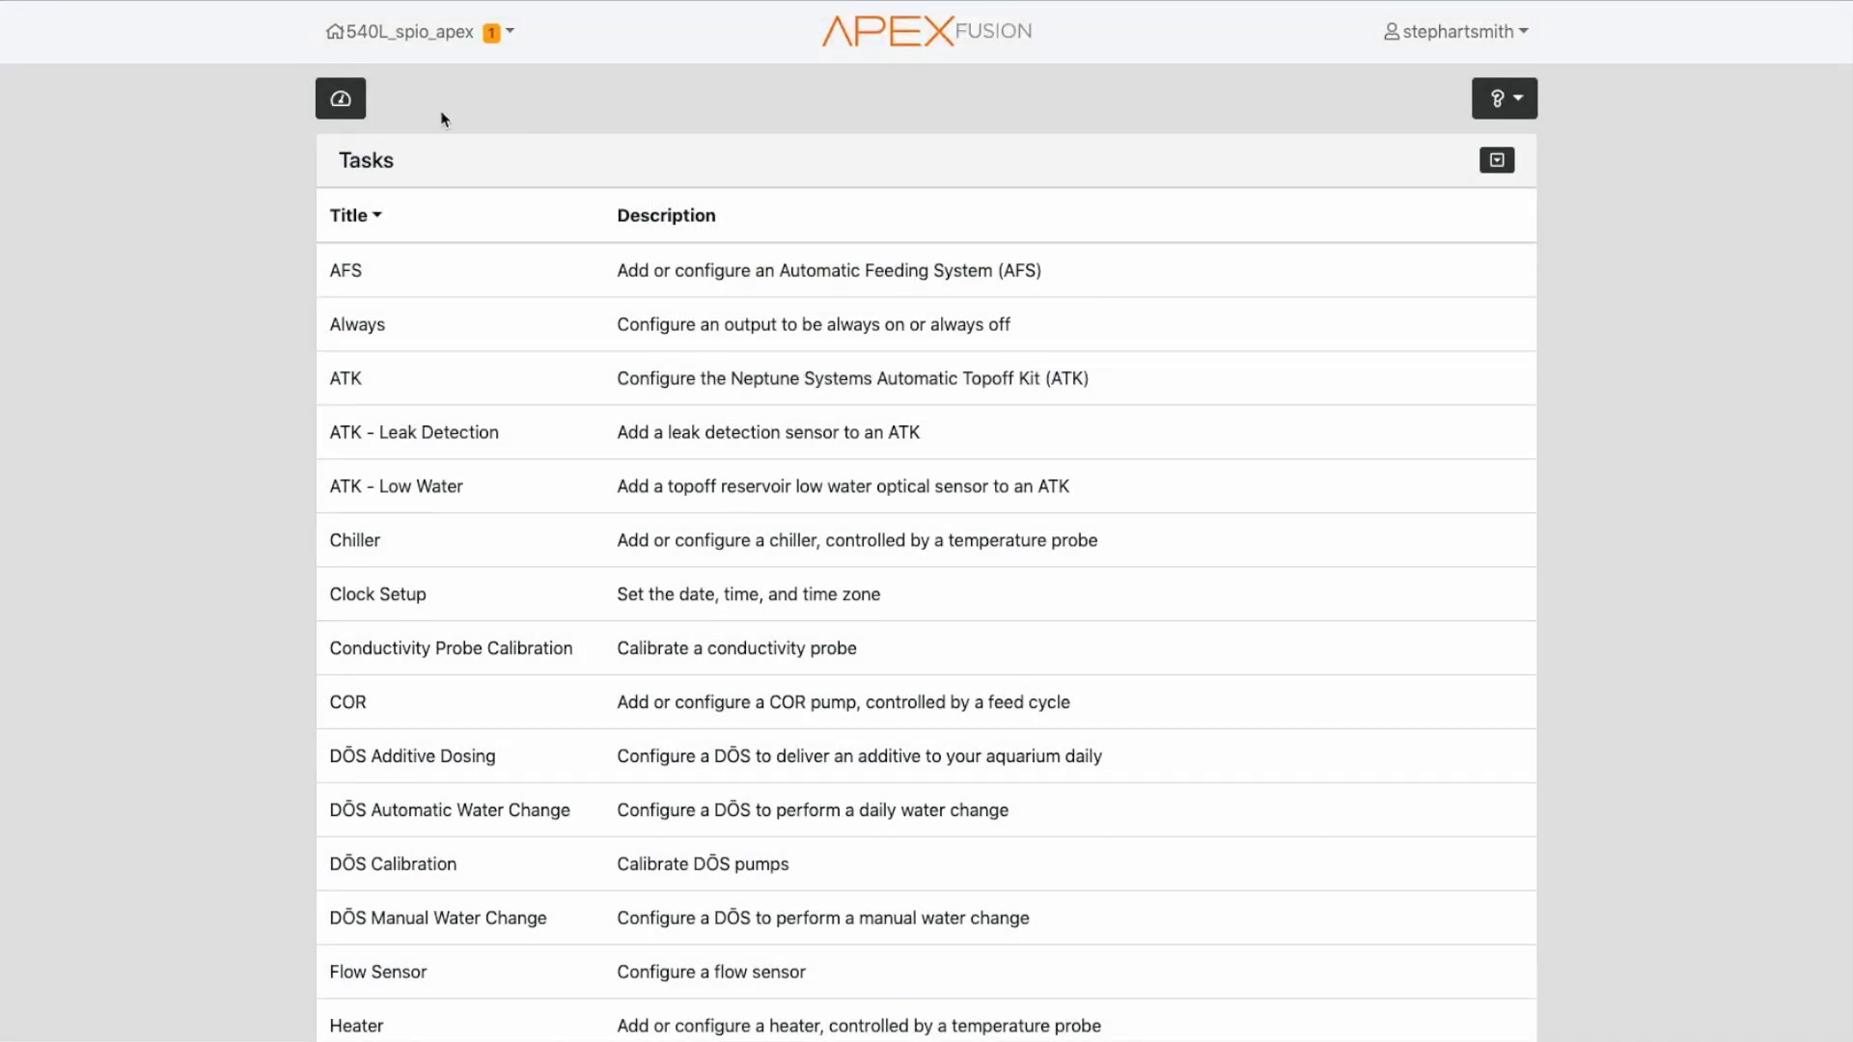
# Open UVLight_2_1's output configuration from the dashboard and examine the available icons and control types.
pyautogui.click(336, 105)
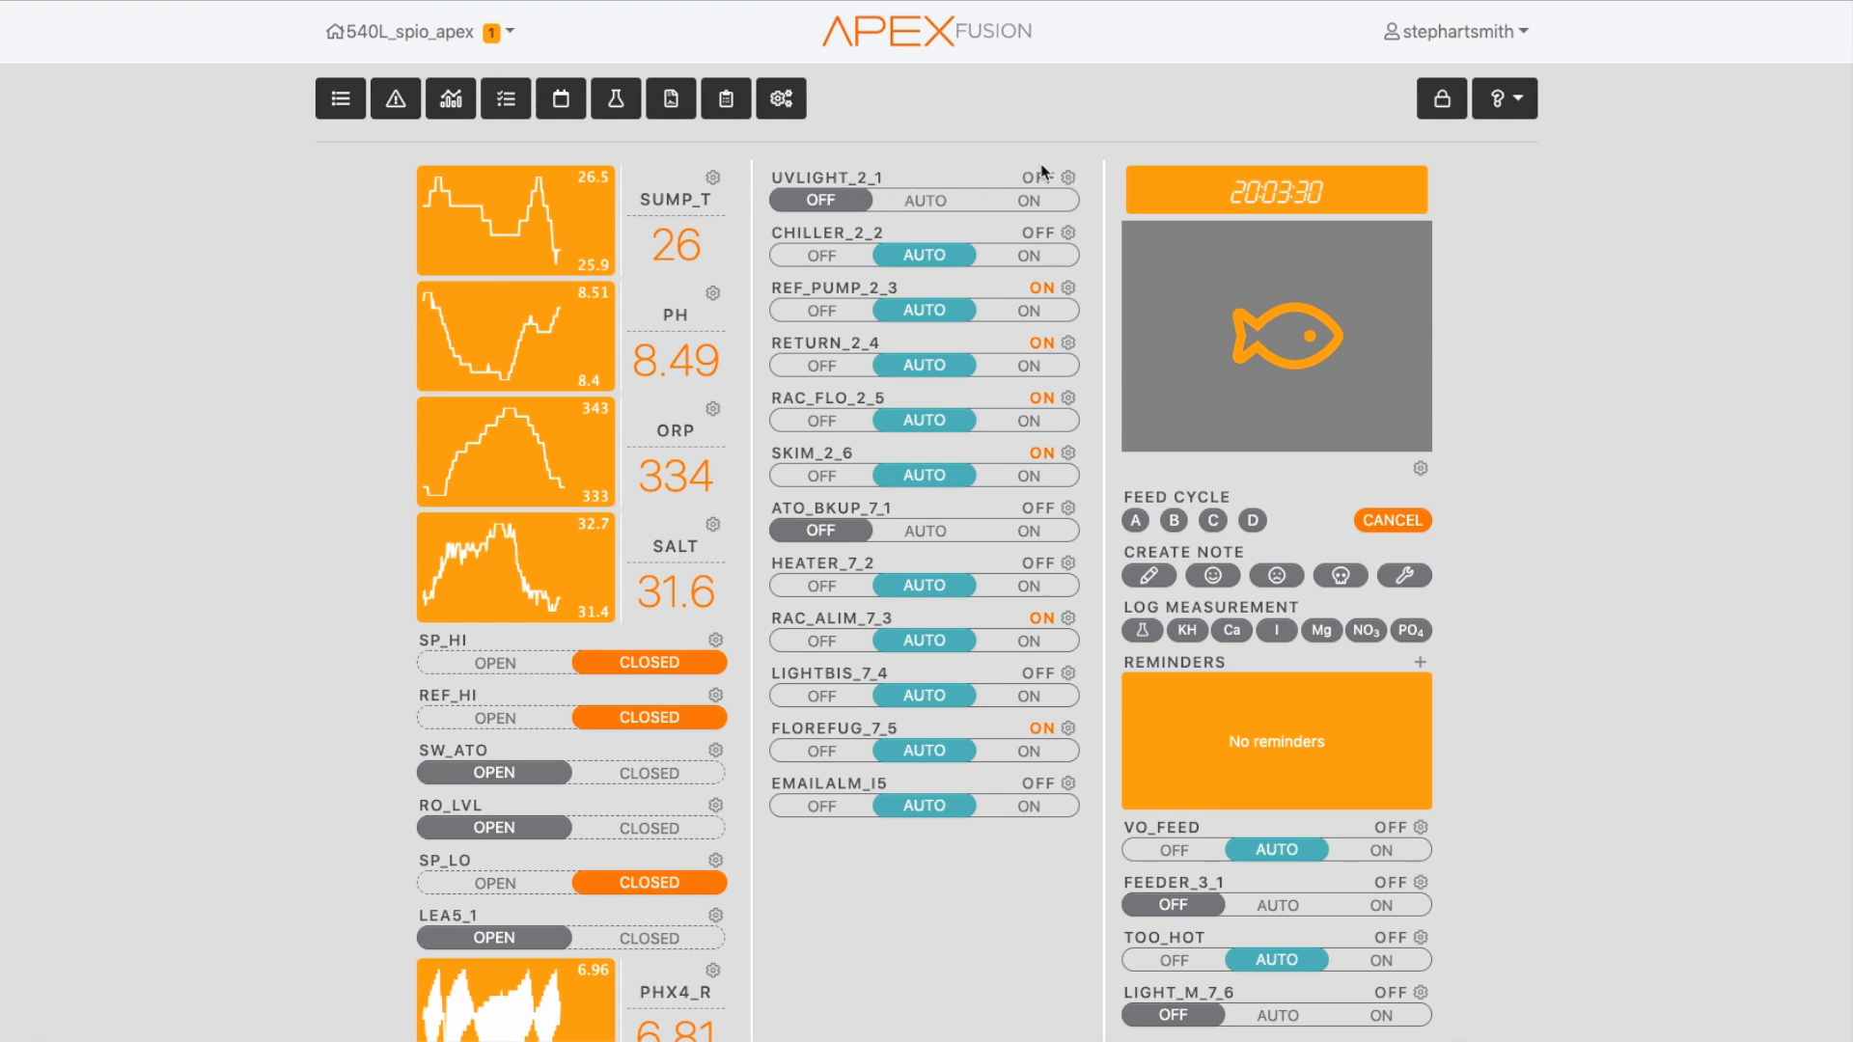
pyautogui.click(1069, 178)
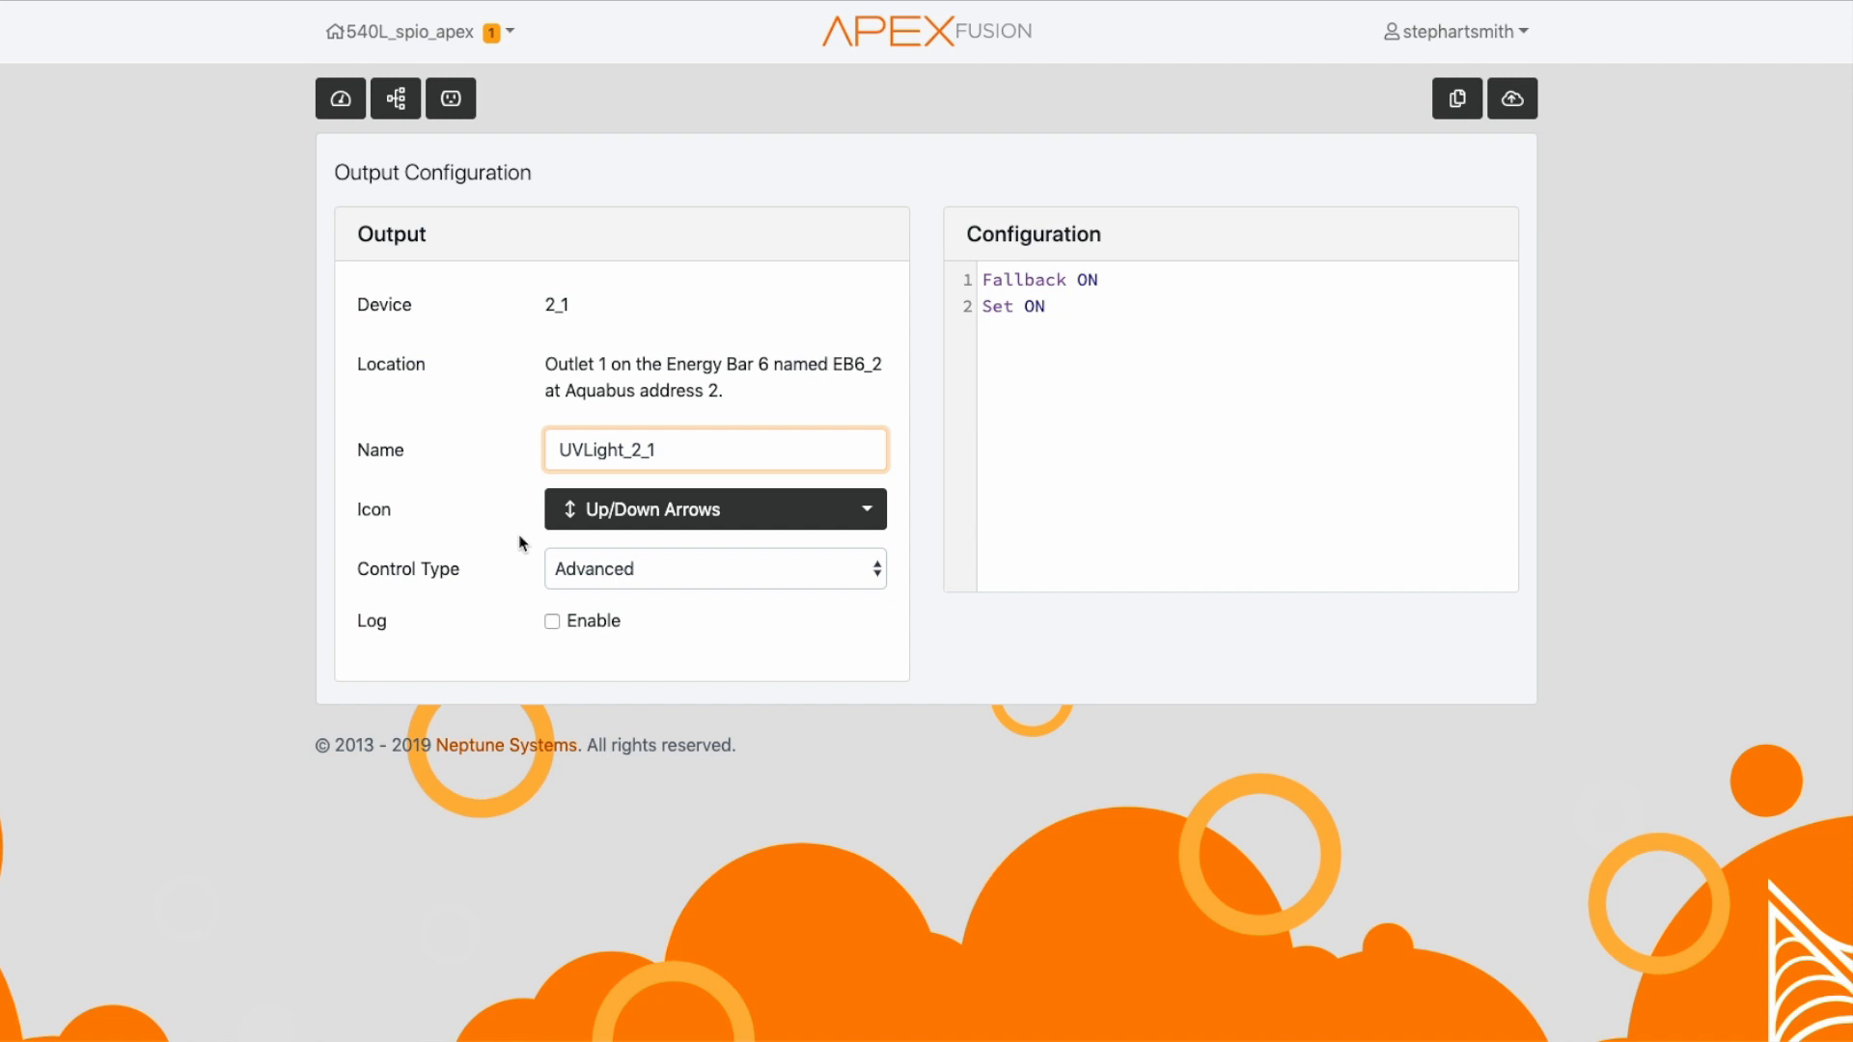
pyautogui.click(733, 523)
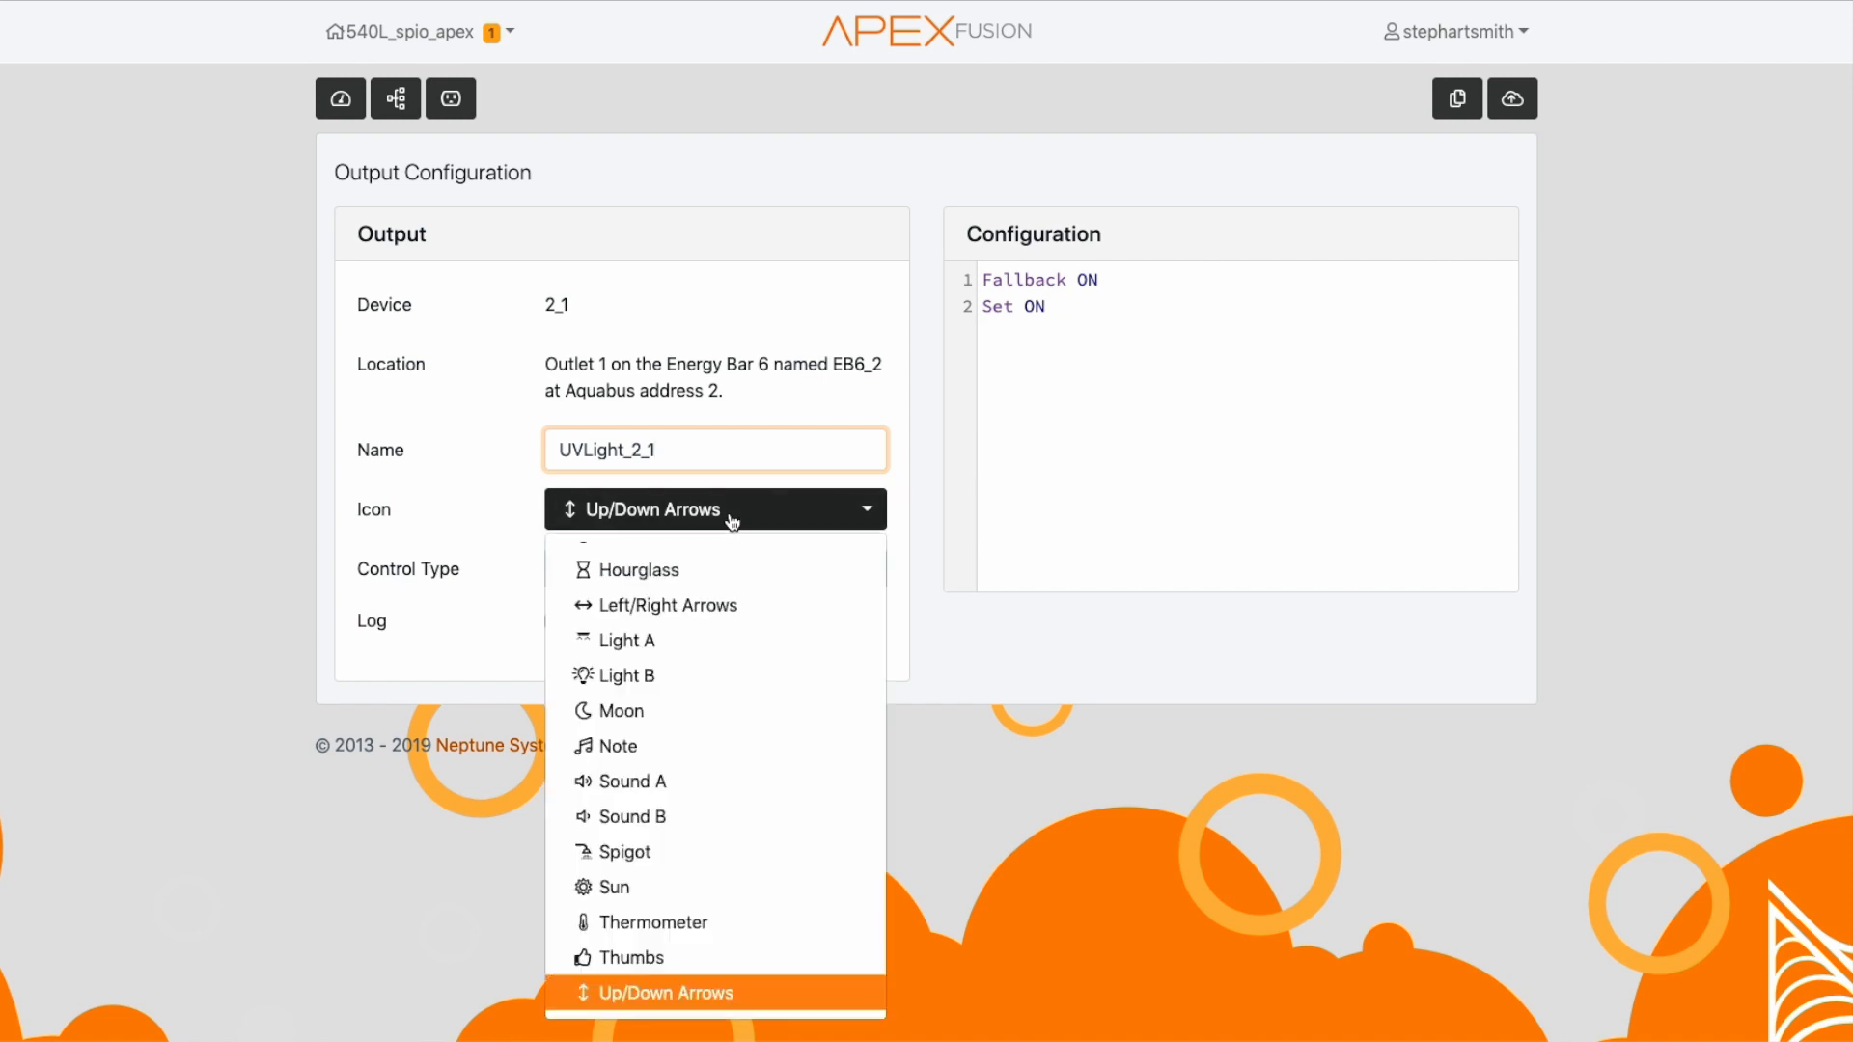
pyautogui.click(469, 453)
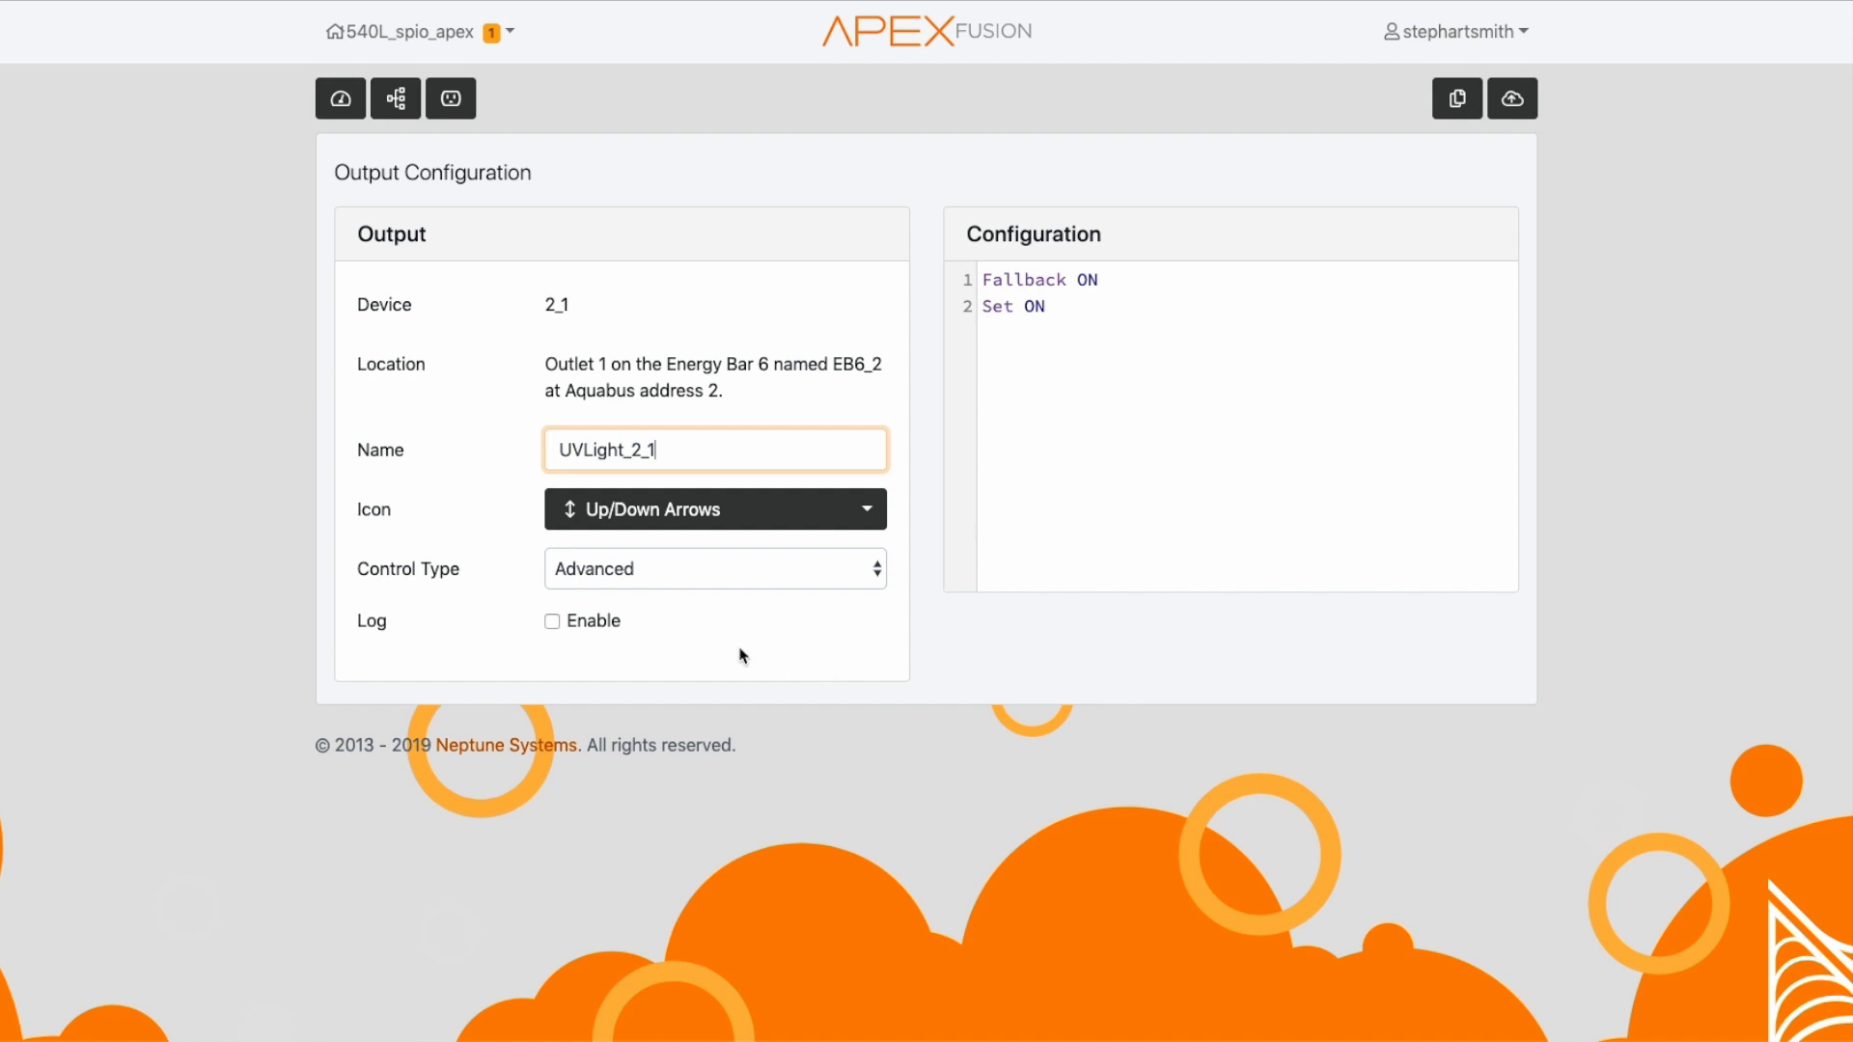
pyautogui.click(728, 569)
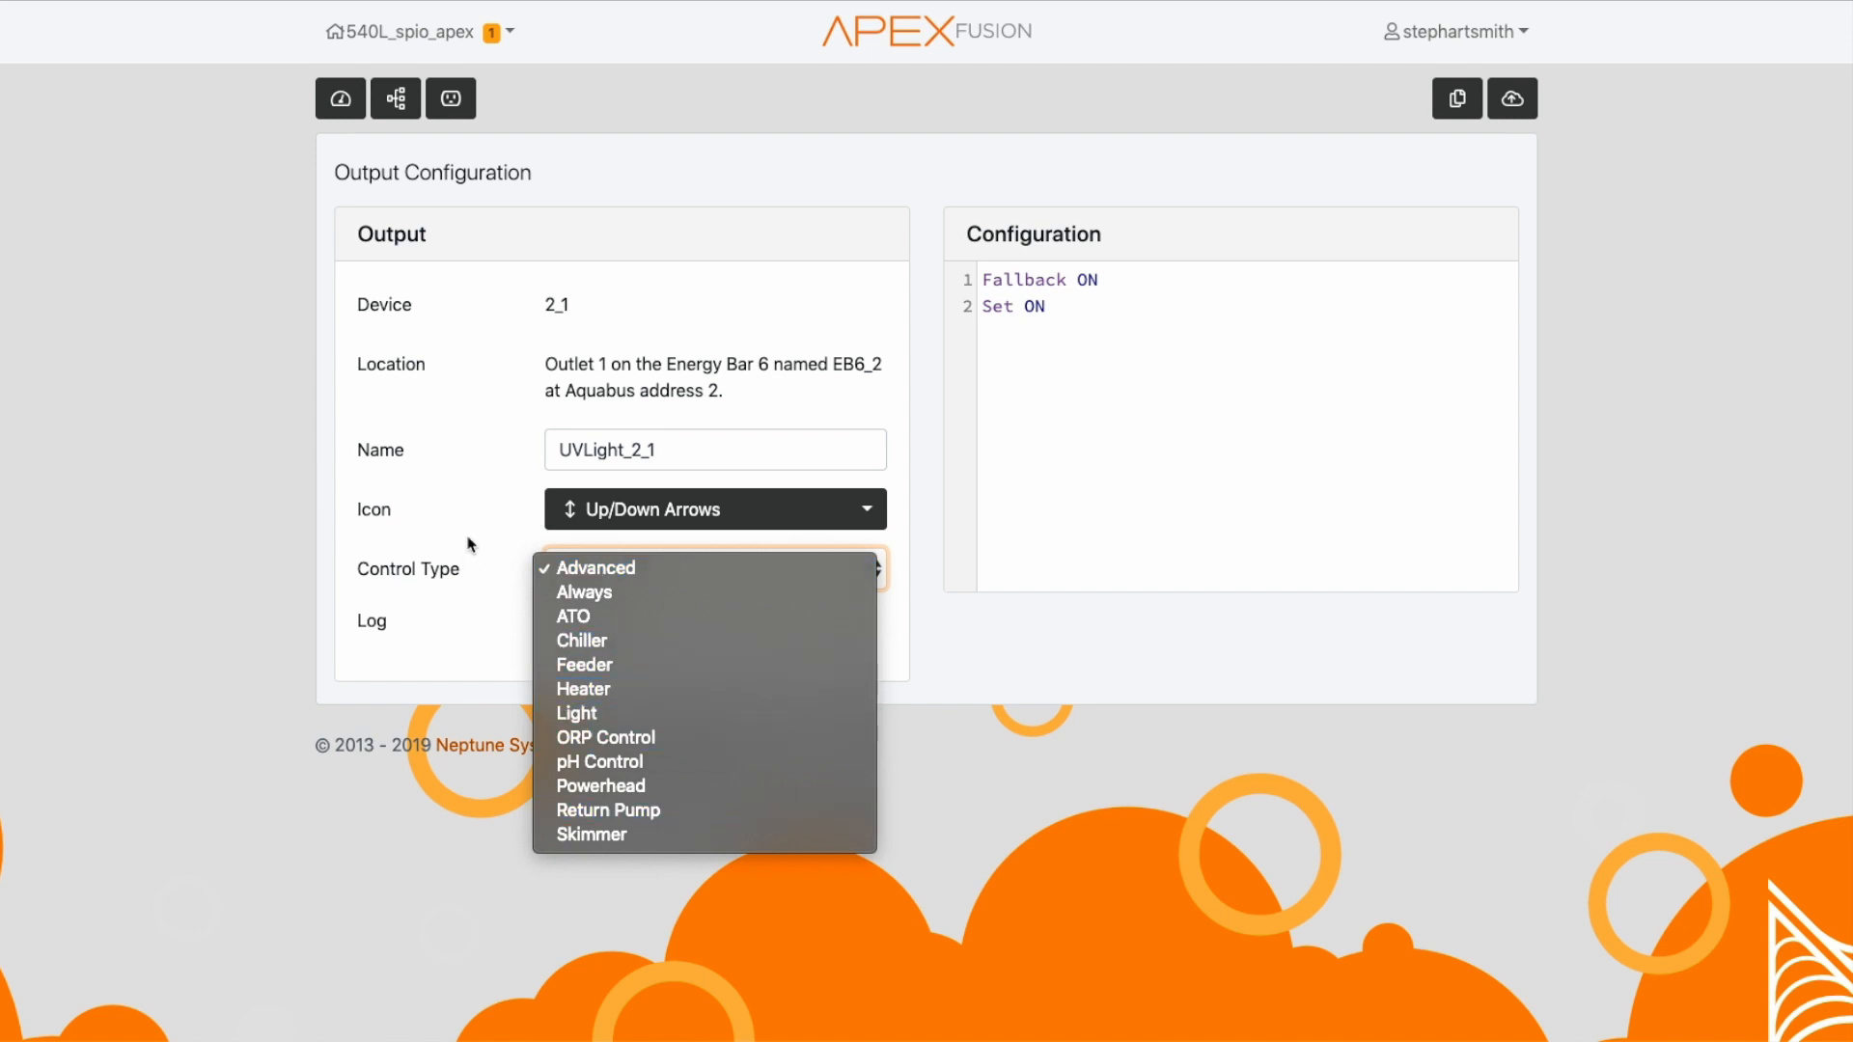
pyautogui.click(474, 491)
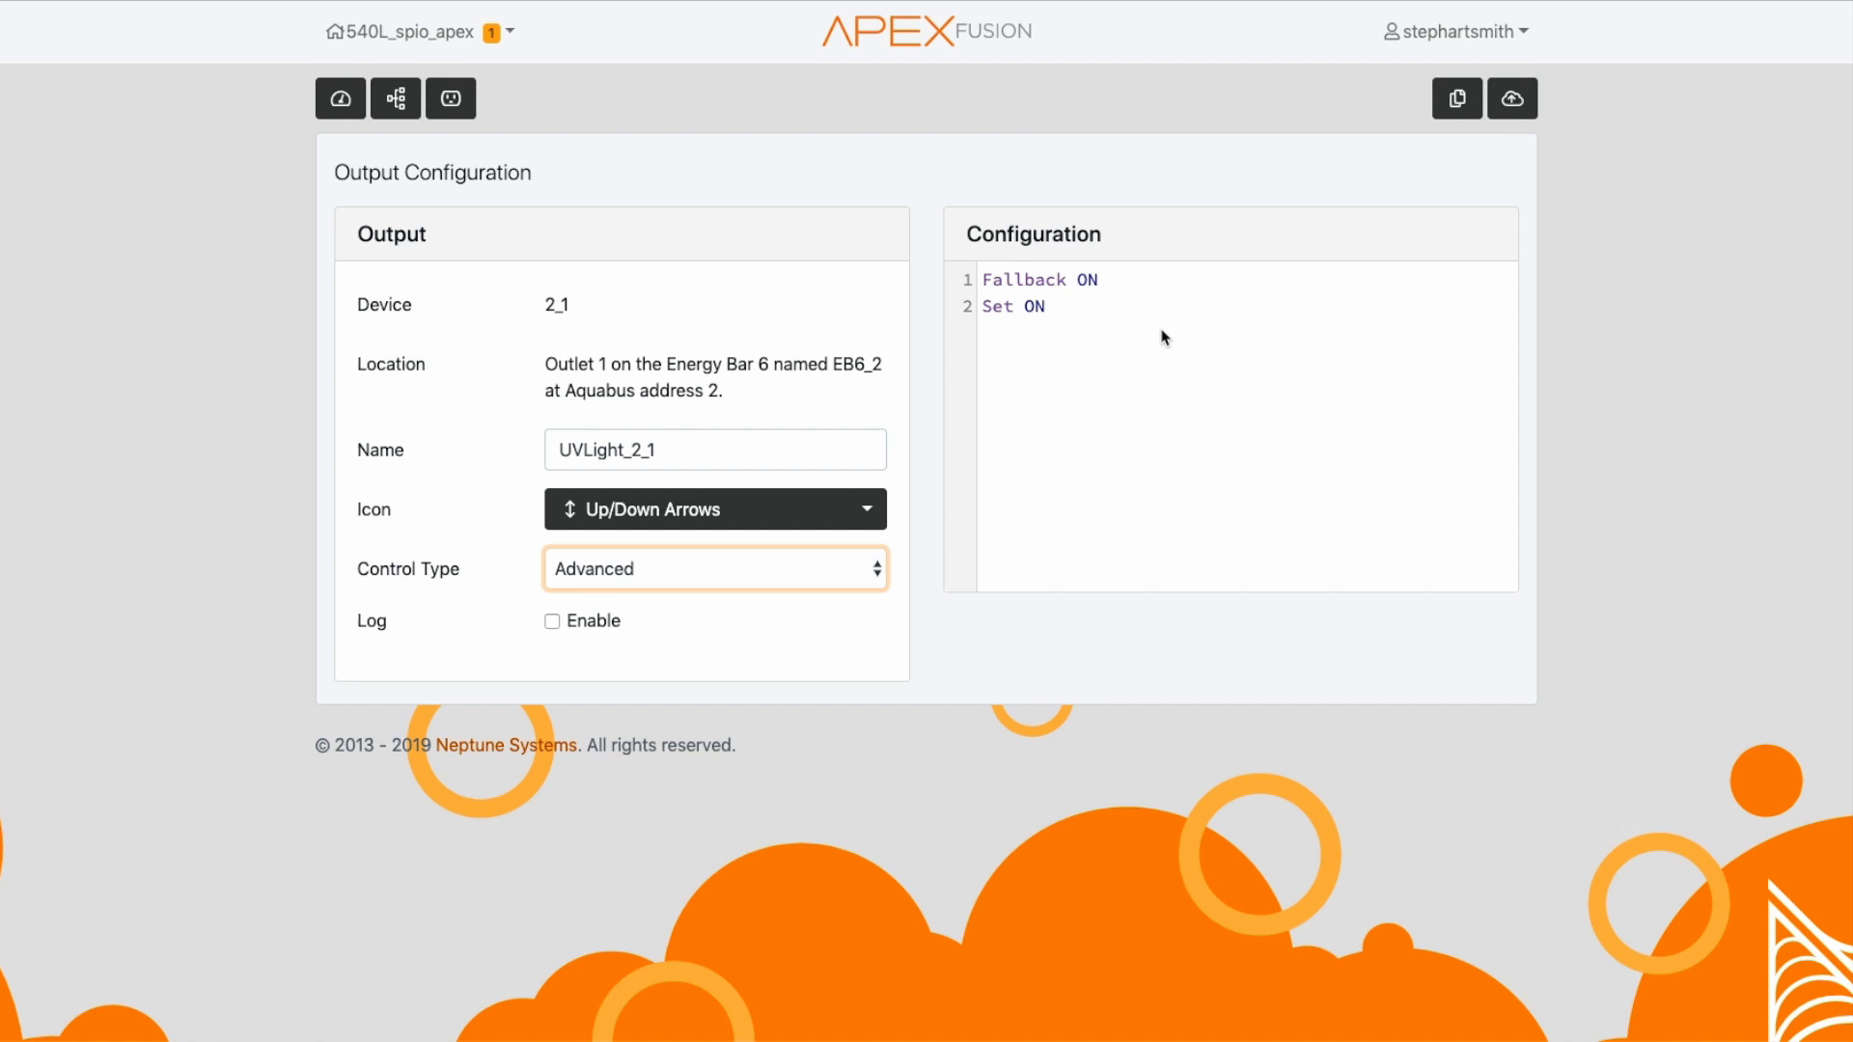
# Examine the Fallback and Set statements in UVLight_2_1's configuration code.
pyautogui.click(1019, 309)
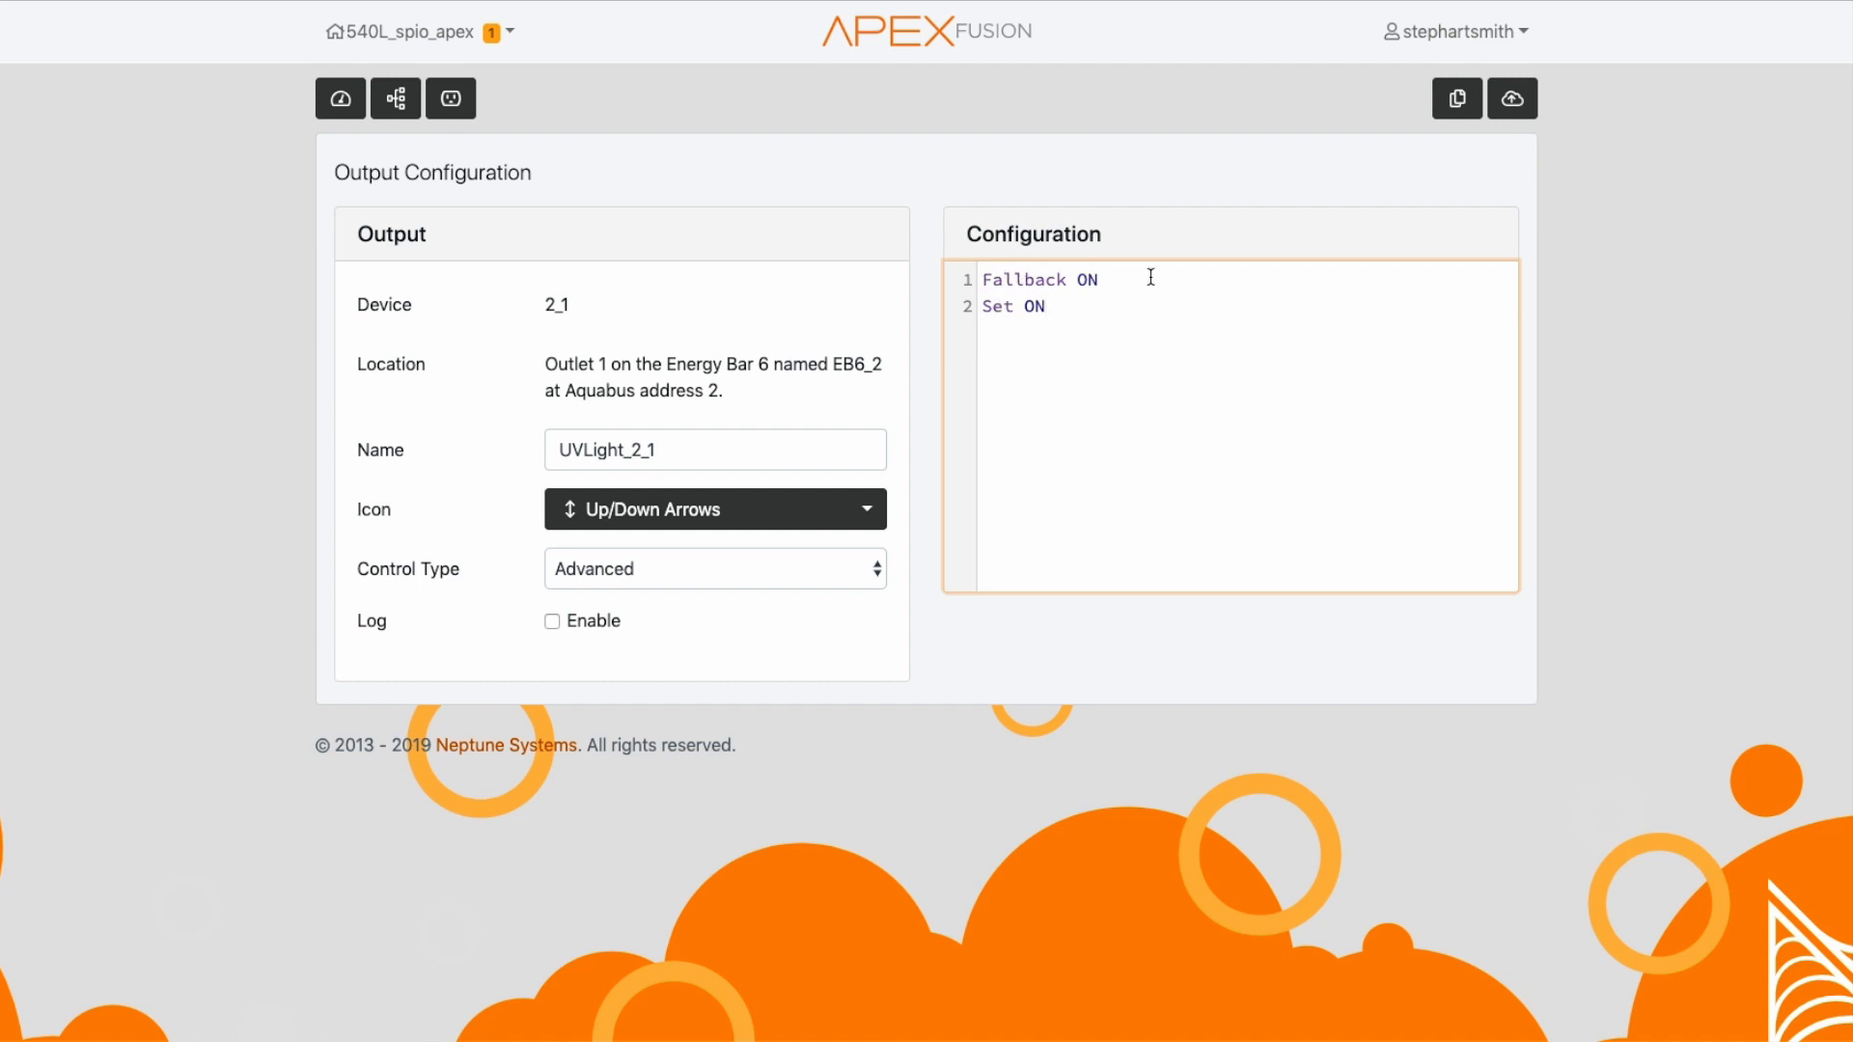
pyautogui.doubleClick(1021, 278)
pyautogui.click(1111, 281)
pyautogui.doubleClick(1025, 281)
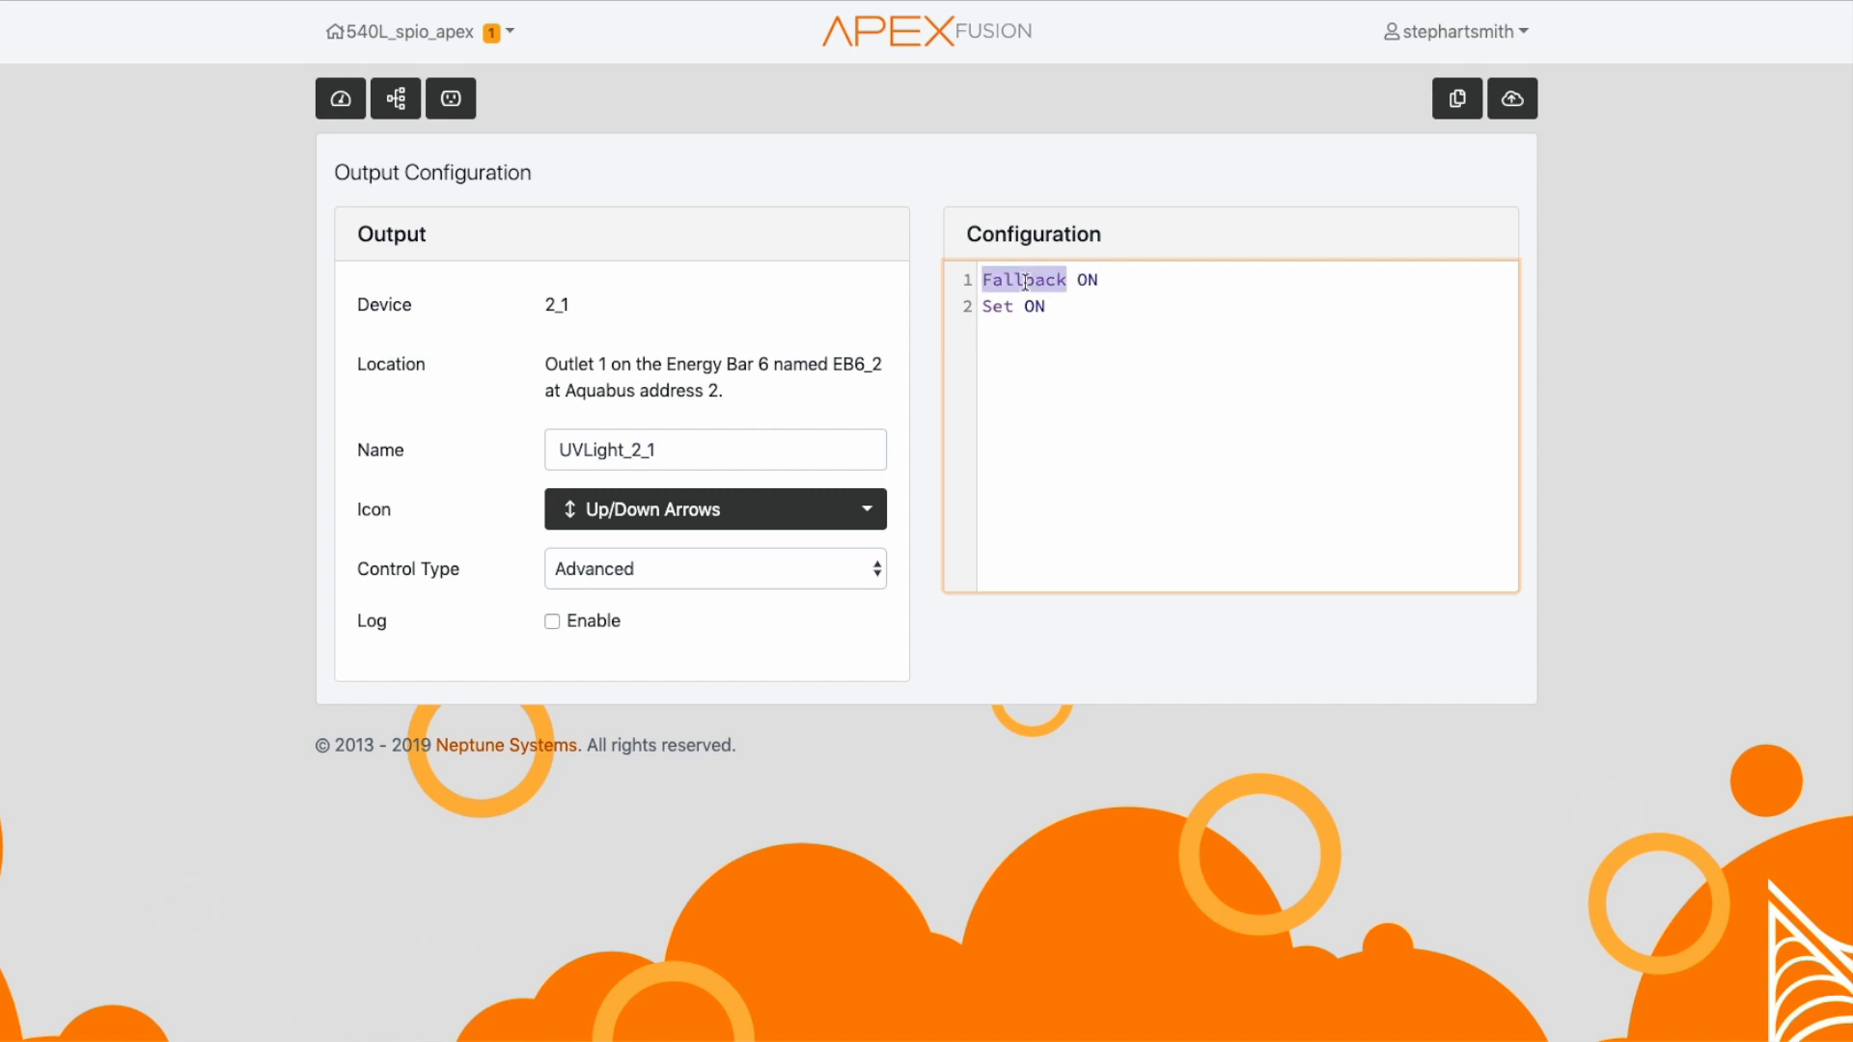
pyautogui.click(1153, 290)
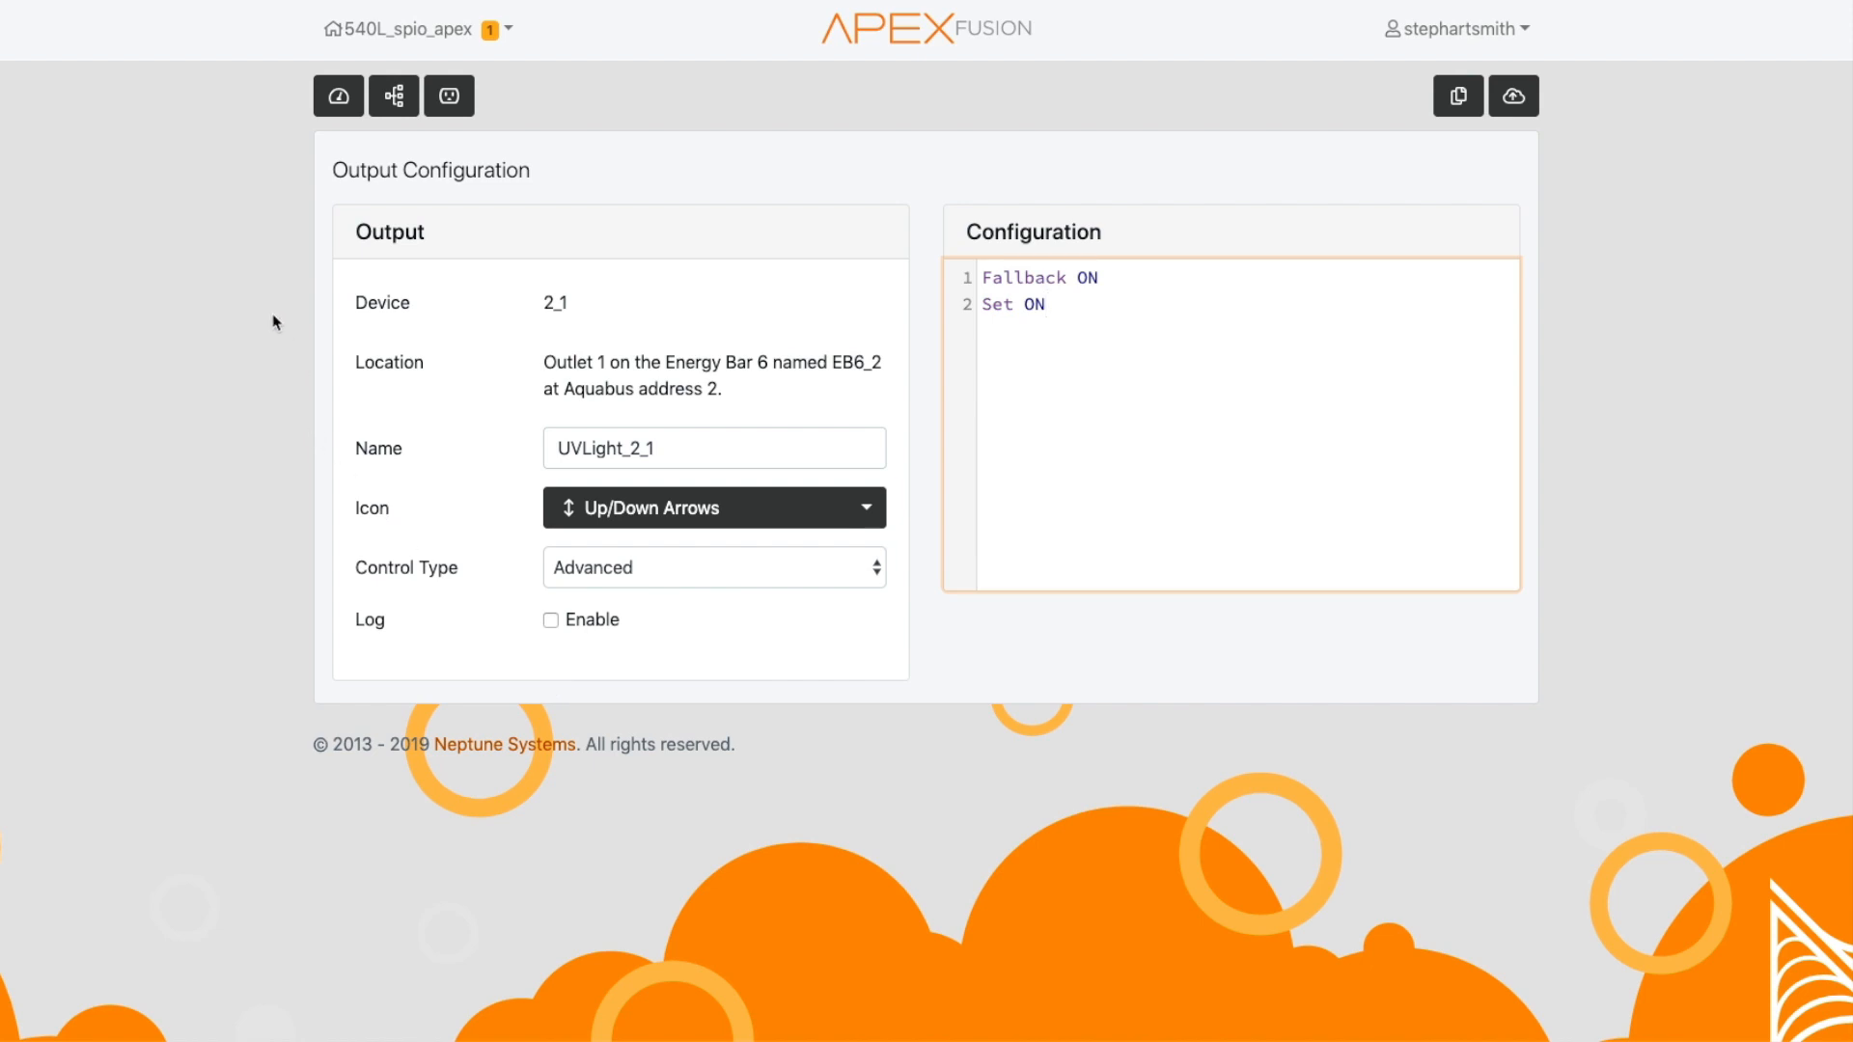
# Start the Skimmer task from the task list and choose UVLight_2_1 as the output the skimmer is connected to.
pyautogui.click(332, 100)
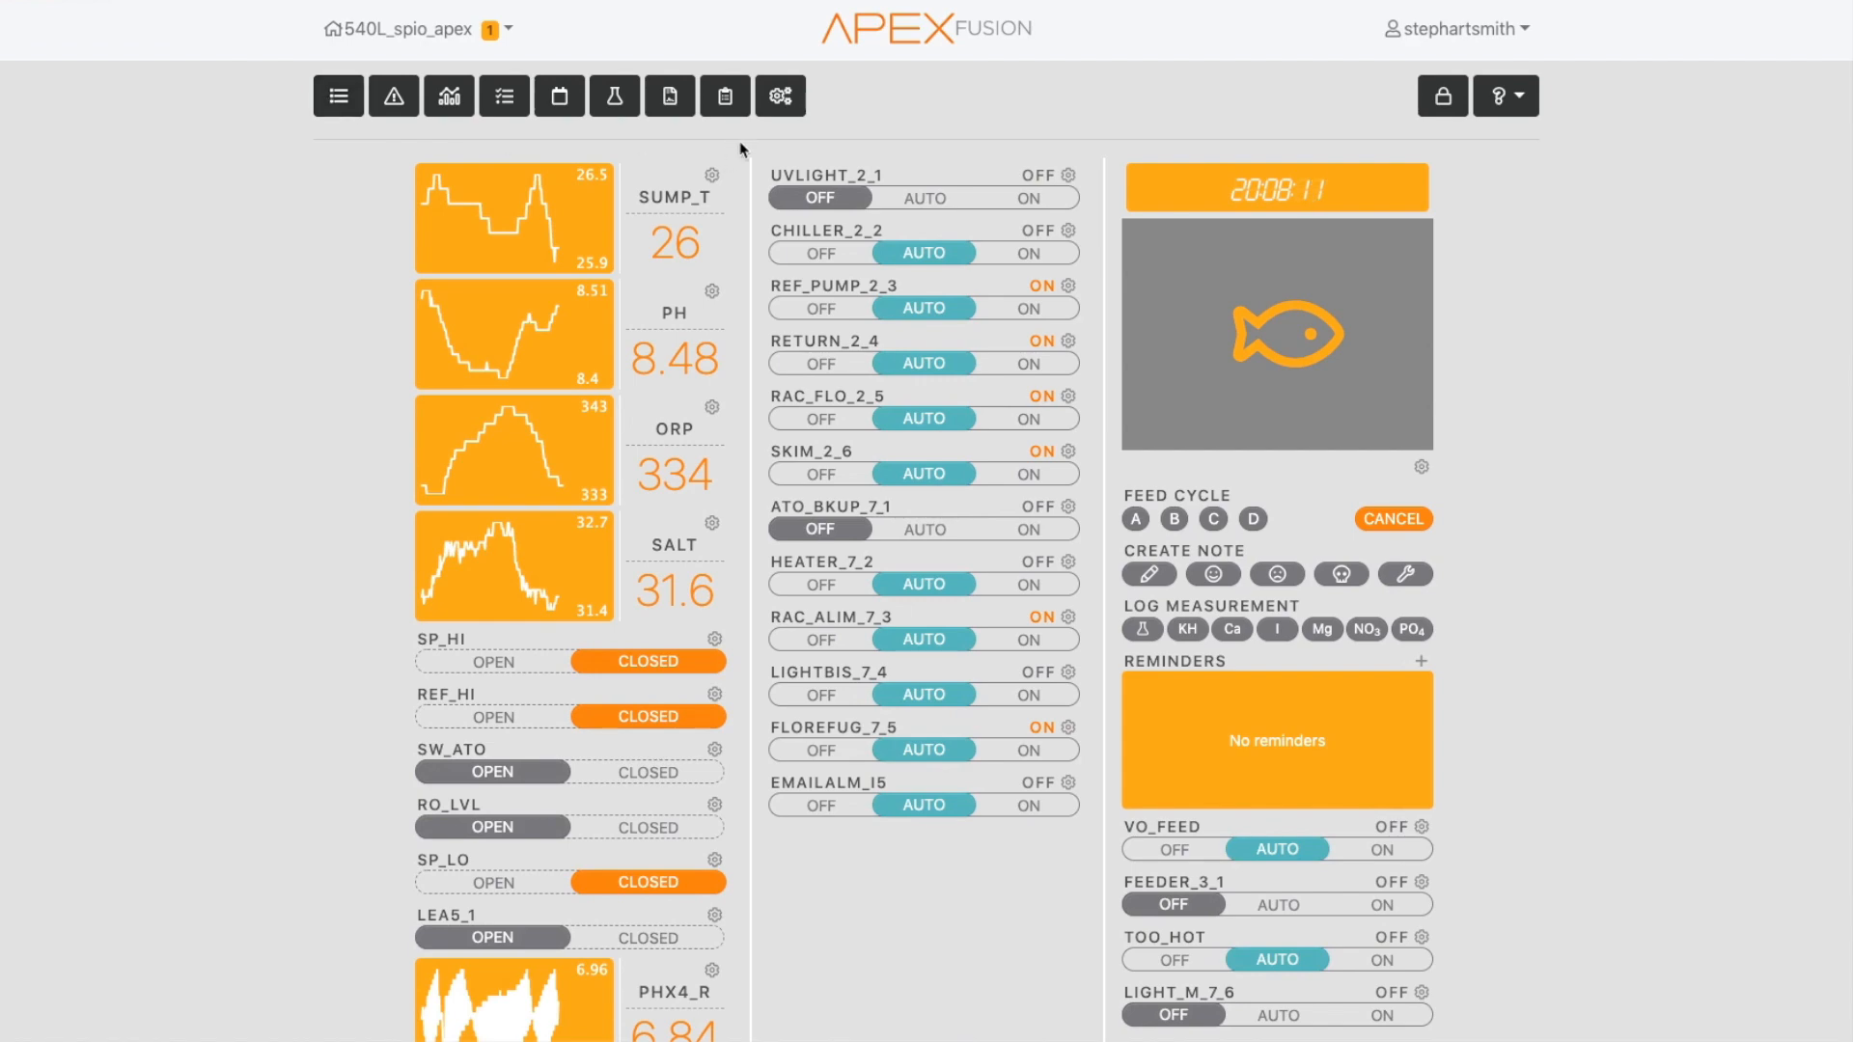
pyautogui.click(731, 84)
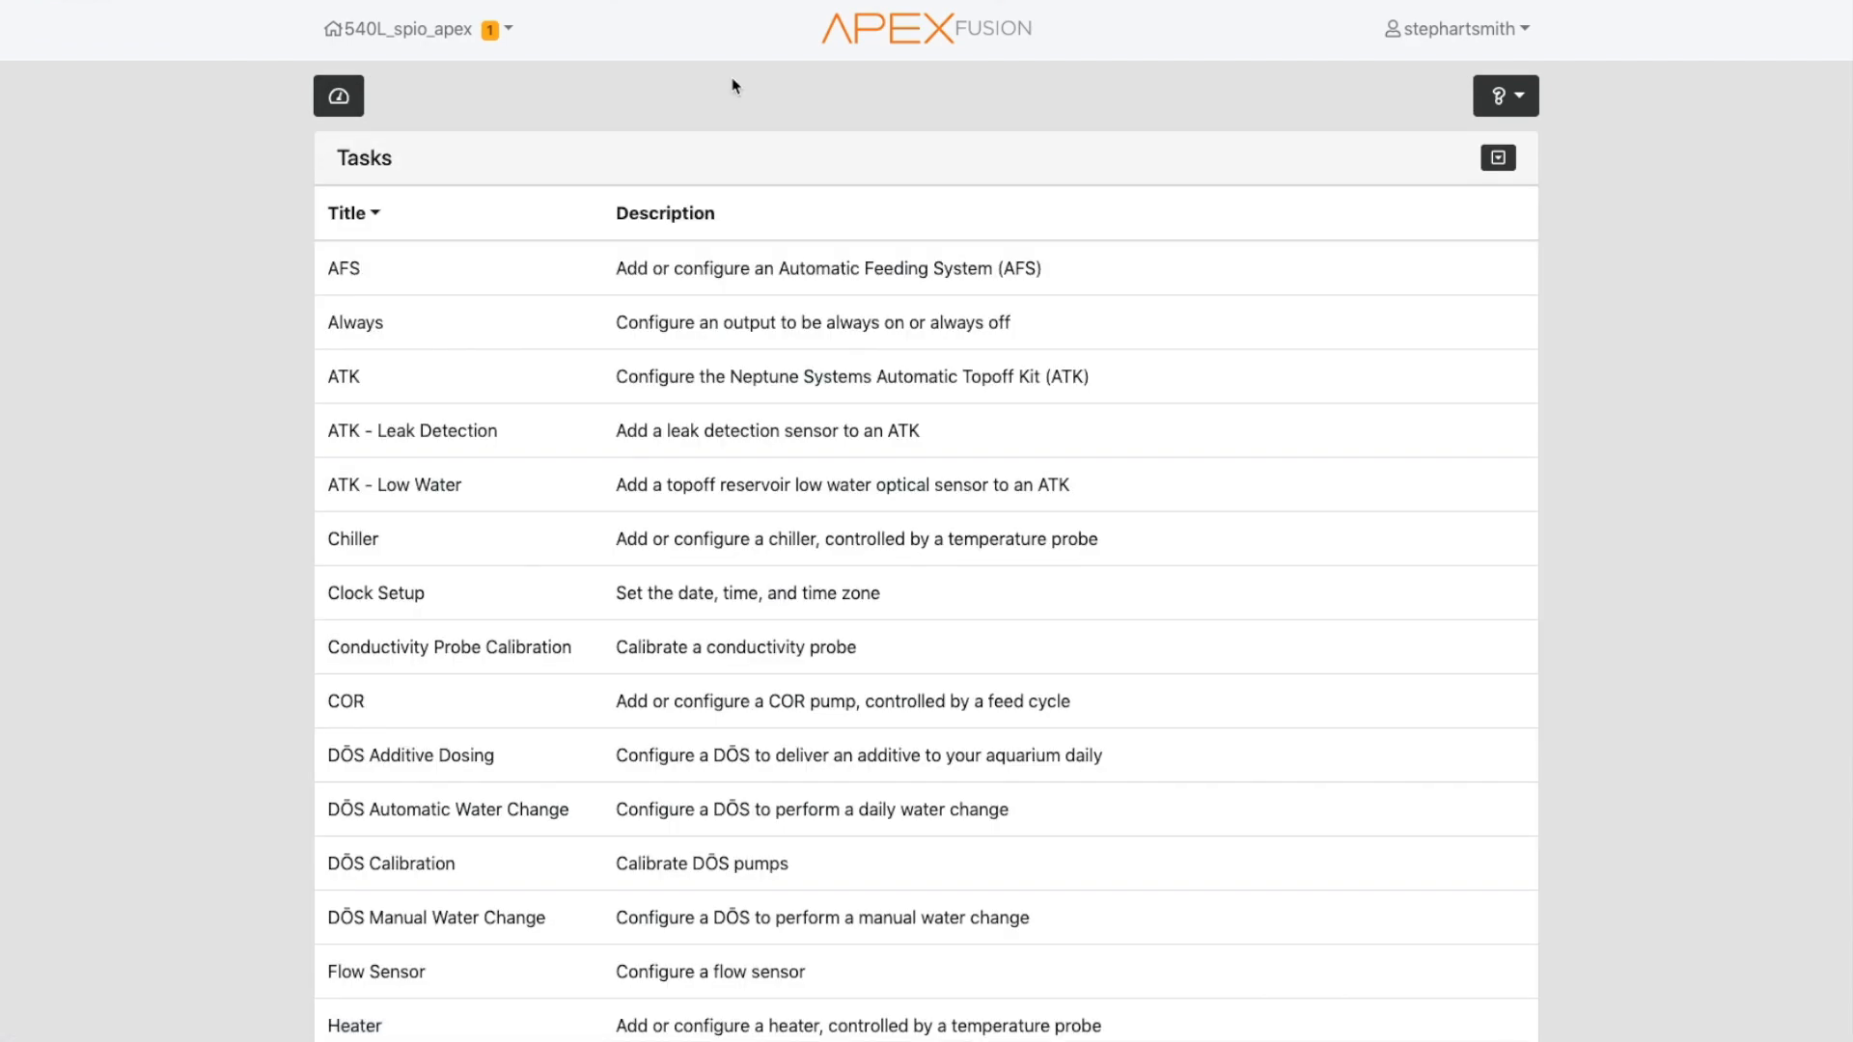
pyautogui.scroll(-5, 464, 653)
pyautogui.scroll(-3, 463, 653)
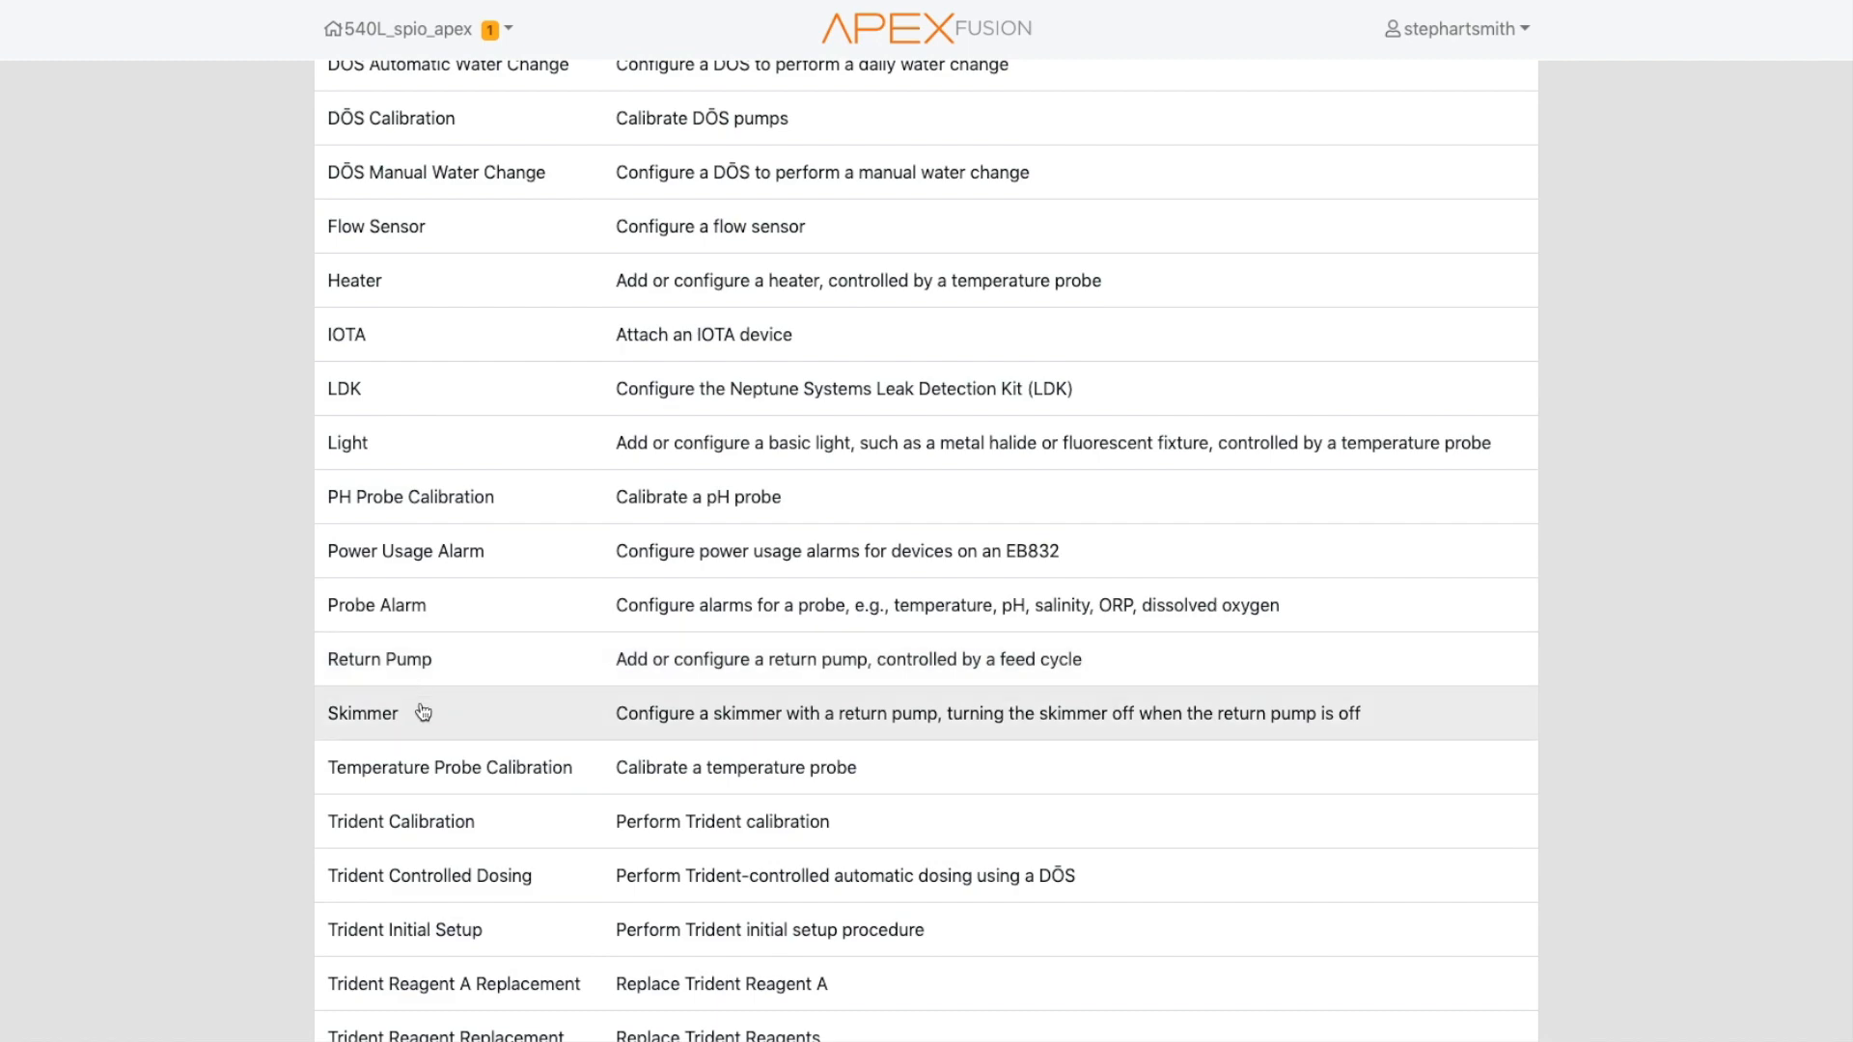
pyautogui.click(422, 712)
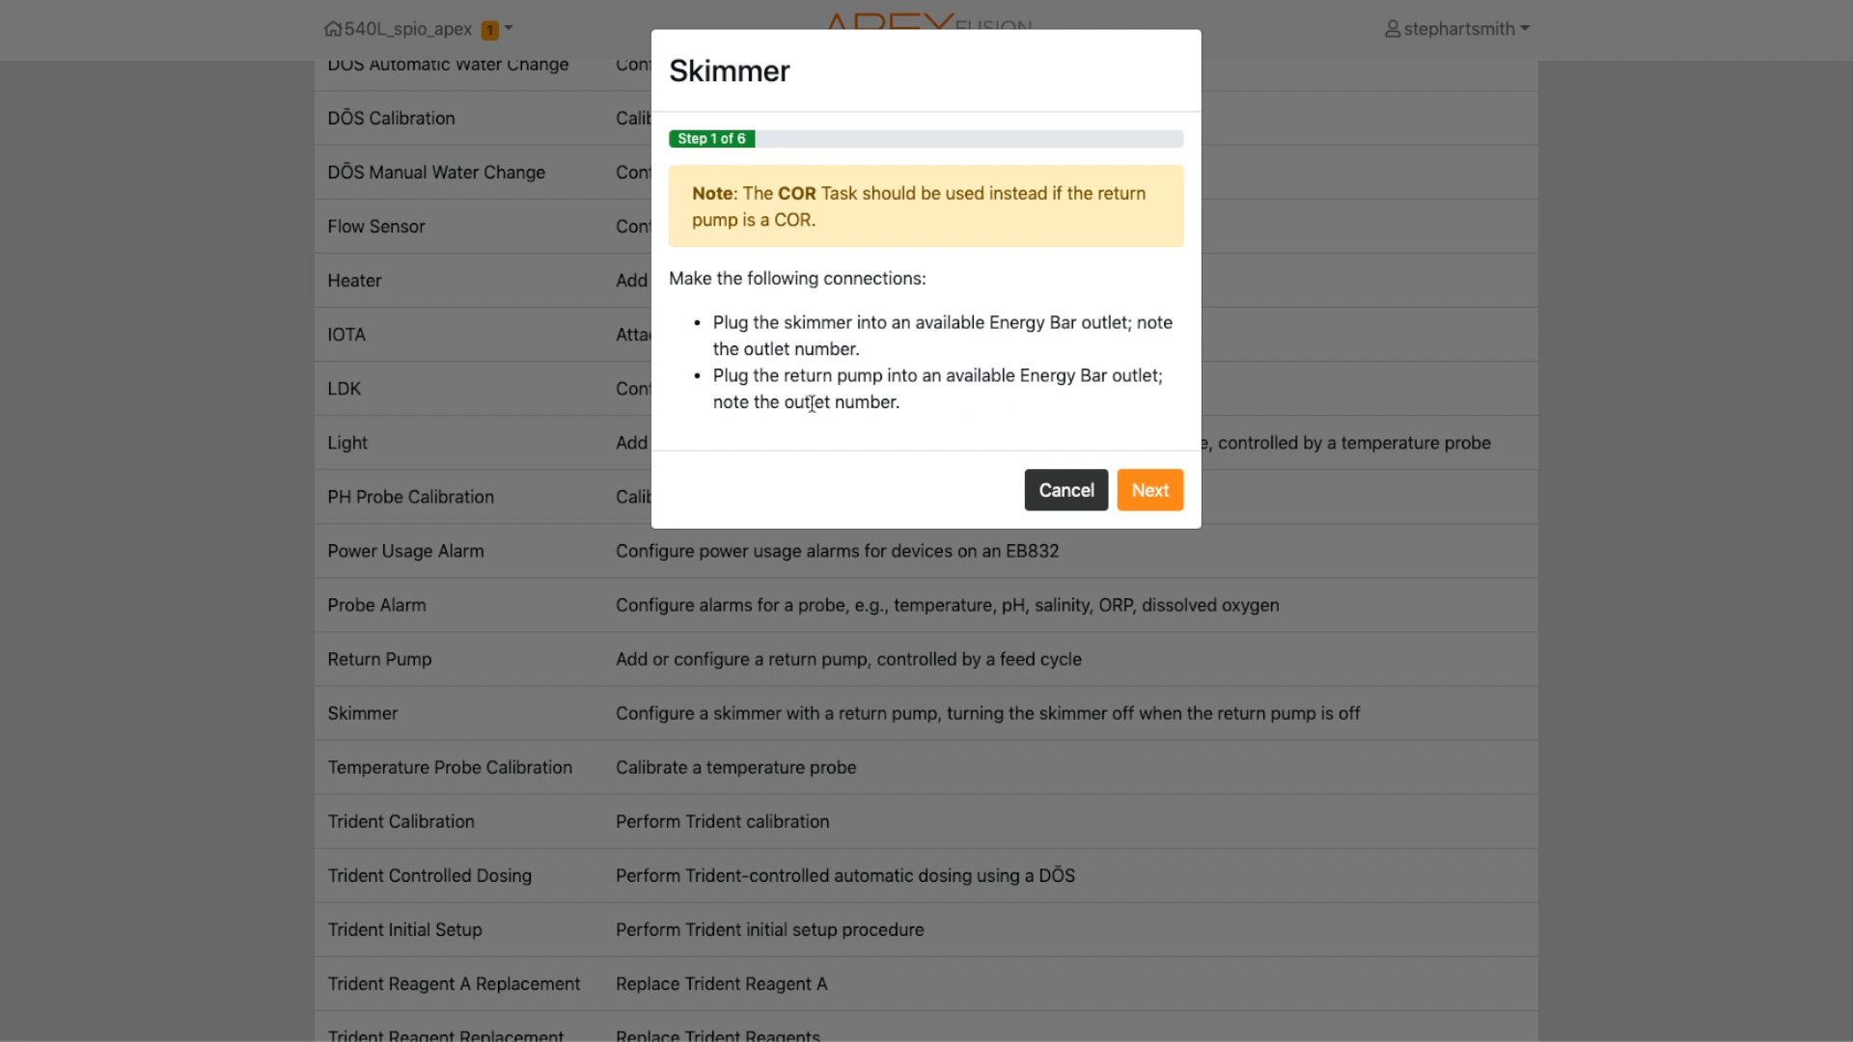
pyautogui.click(1154, 494)
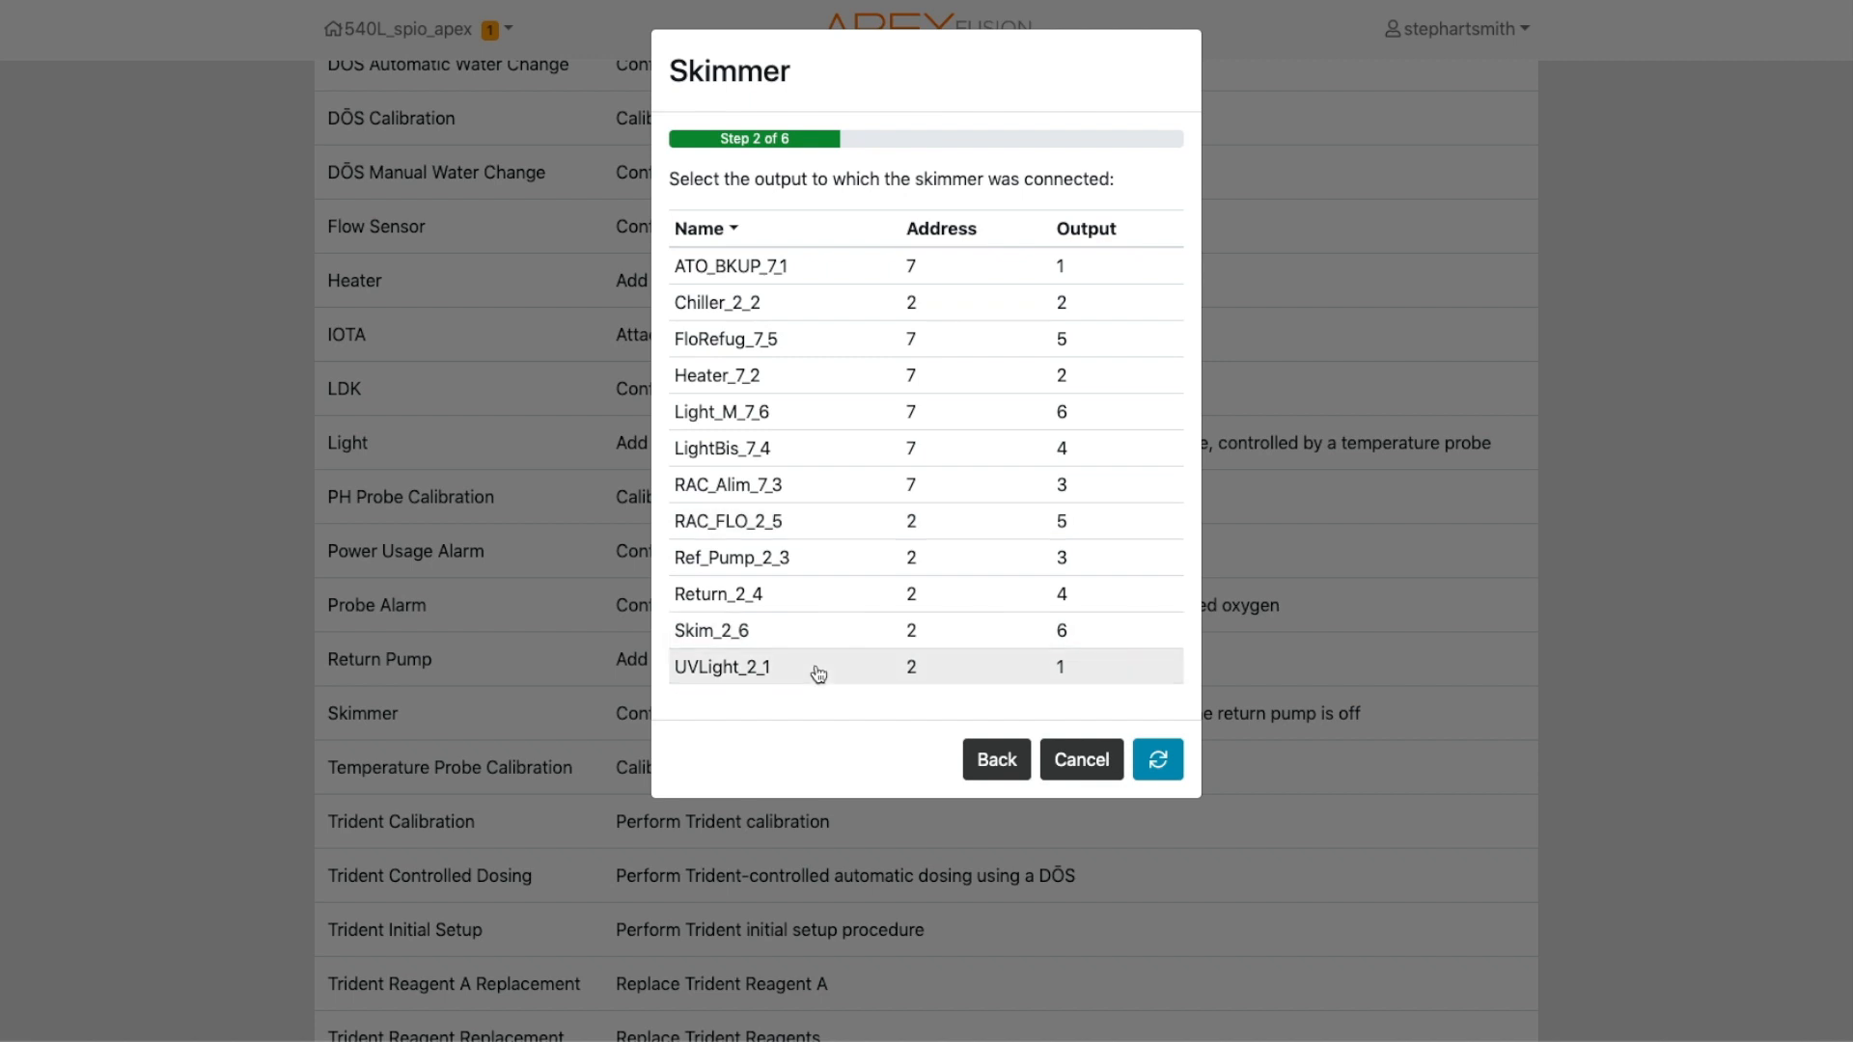
pyautogui.click(749, 668)
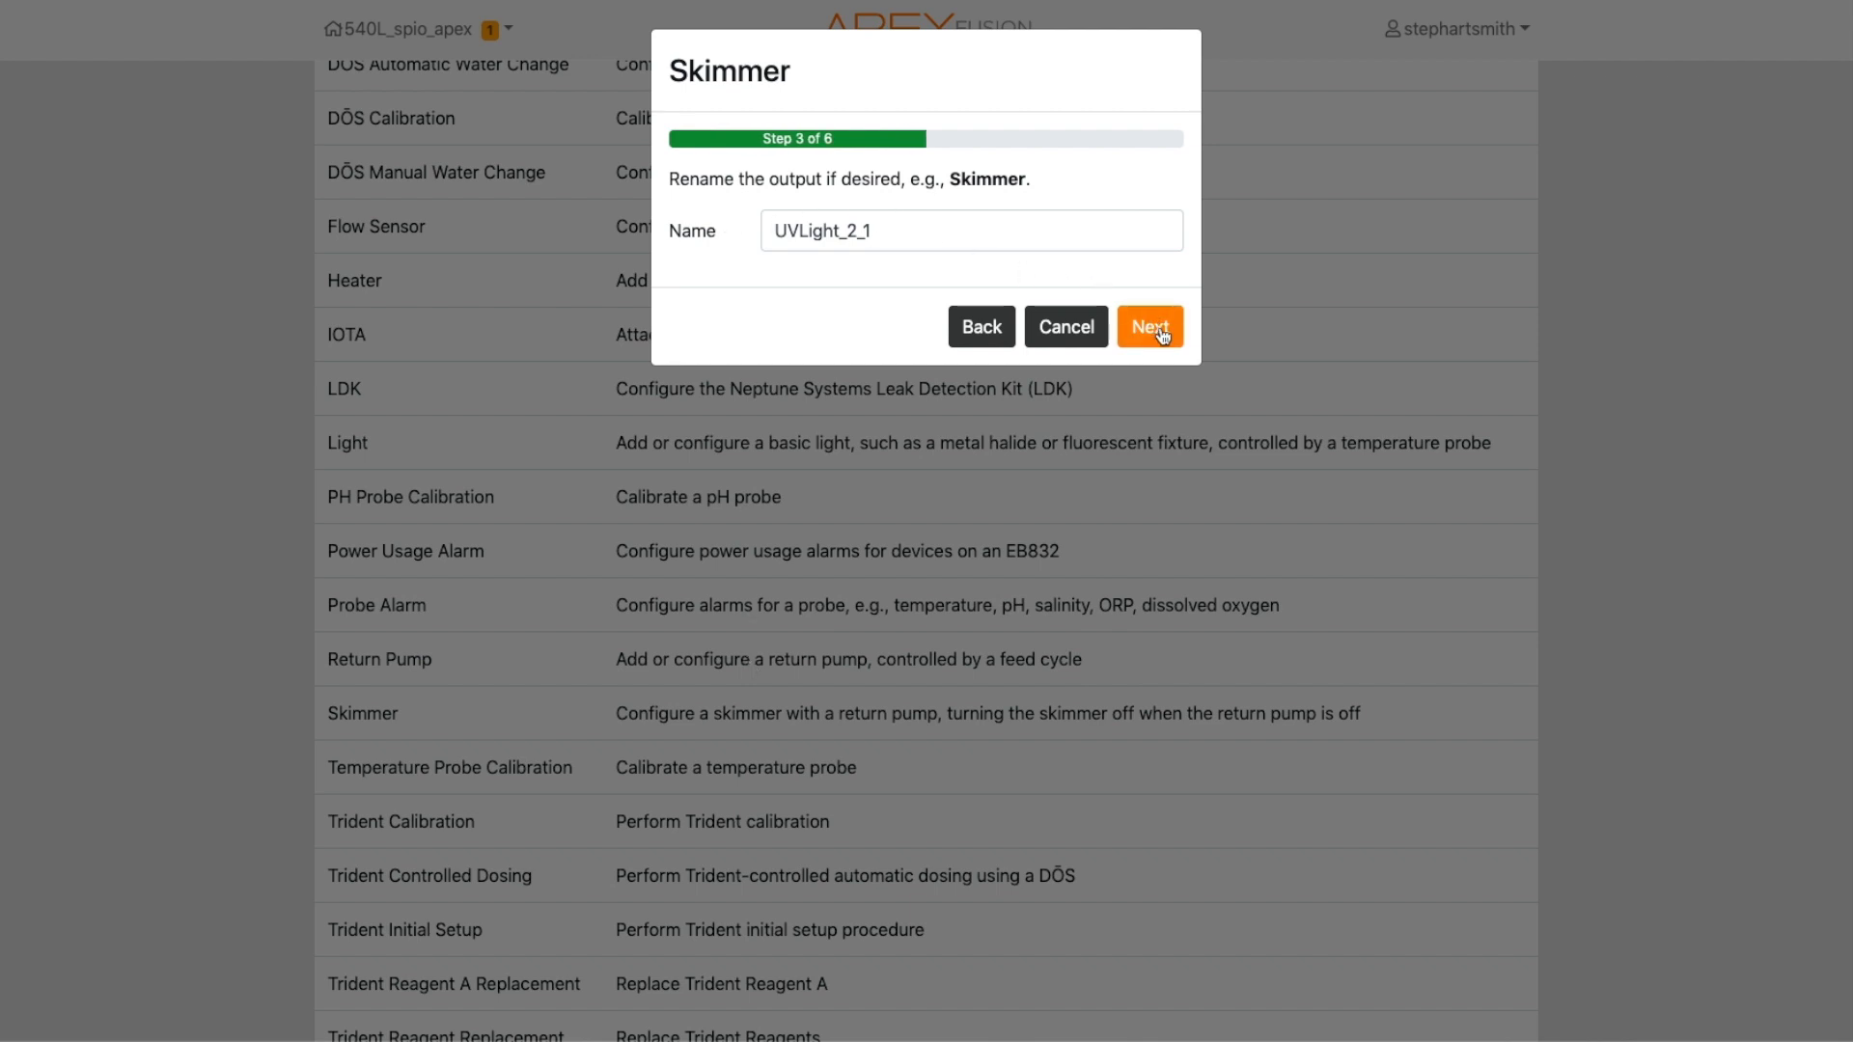
# Keep UVLight_2_1 as the output's name and choose Return_2_4 as the return pump's output.
pyautogui.click(999, 228)
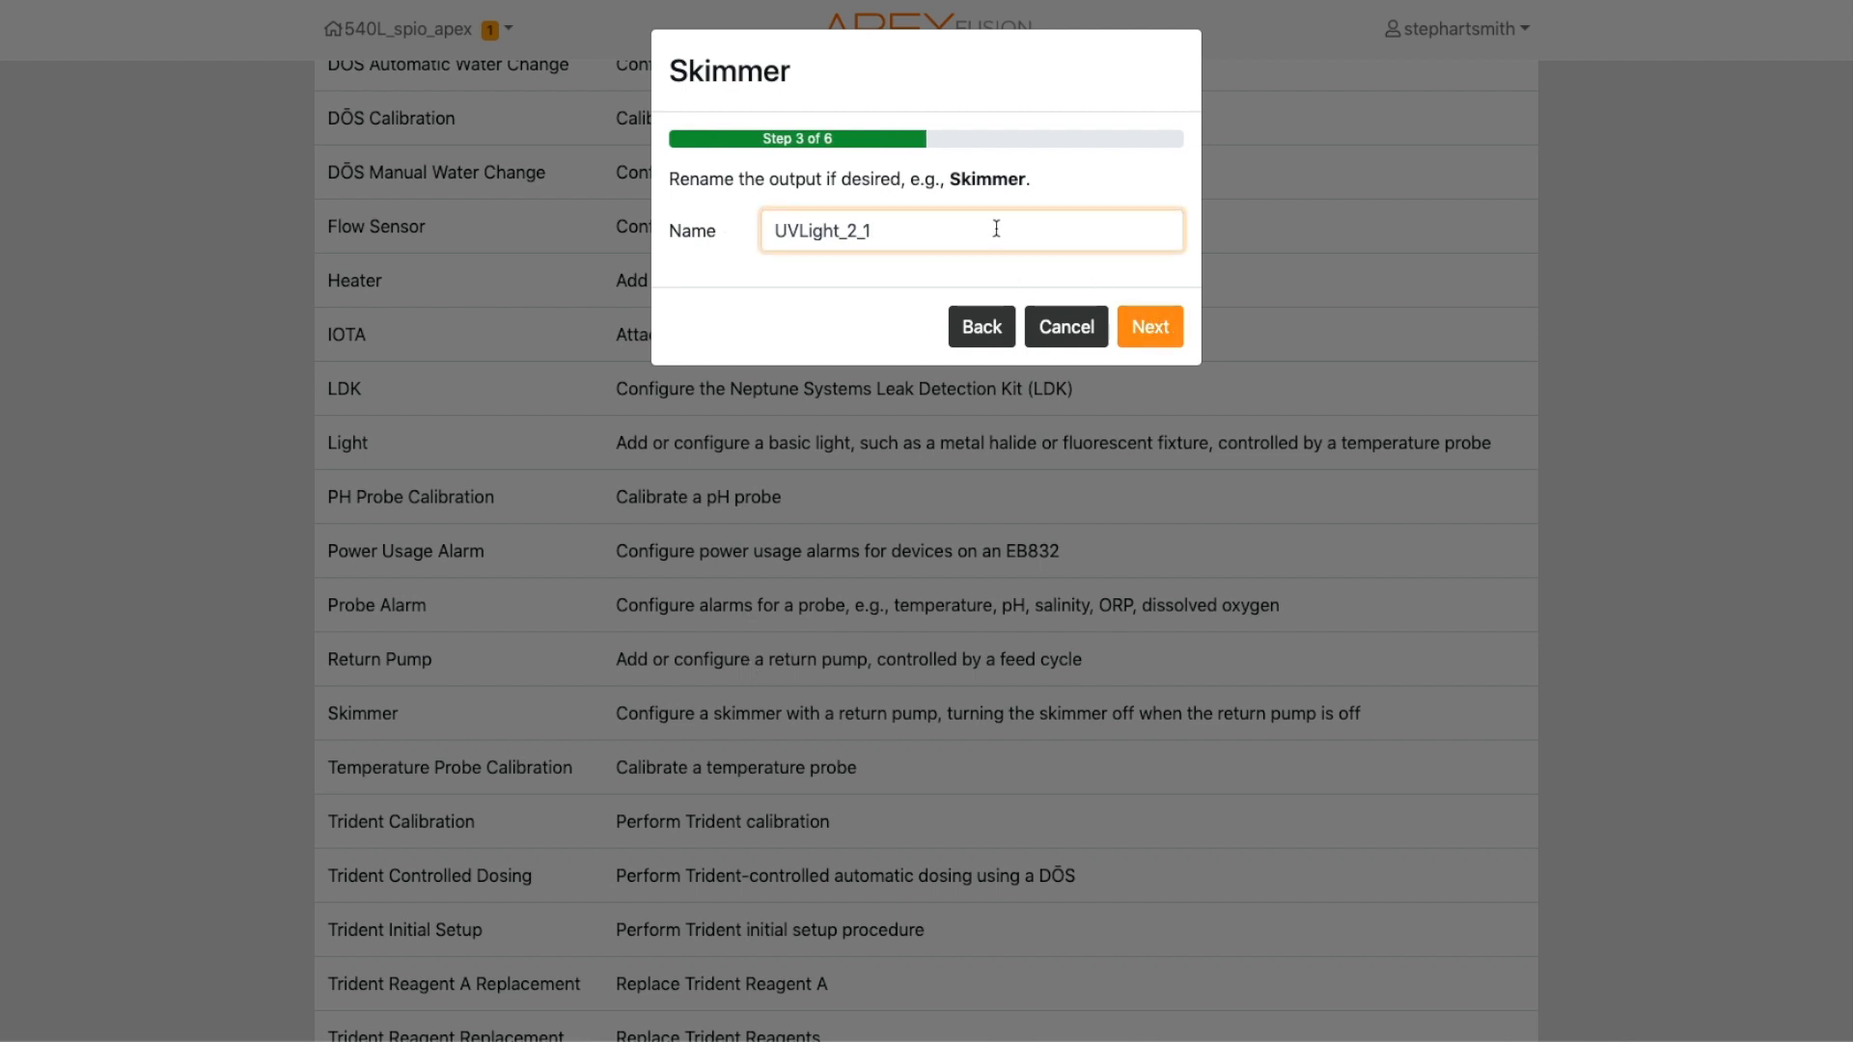
pyautogui.click(1152, 329)
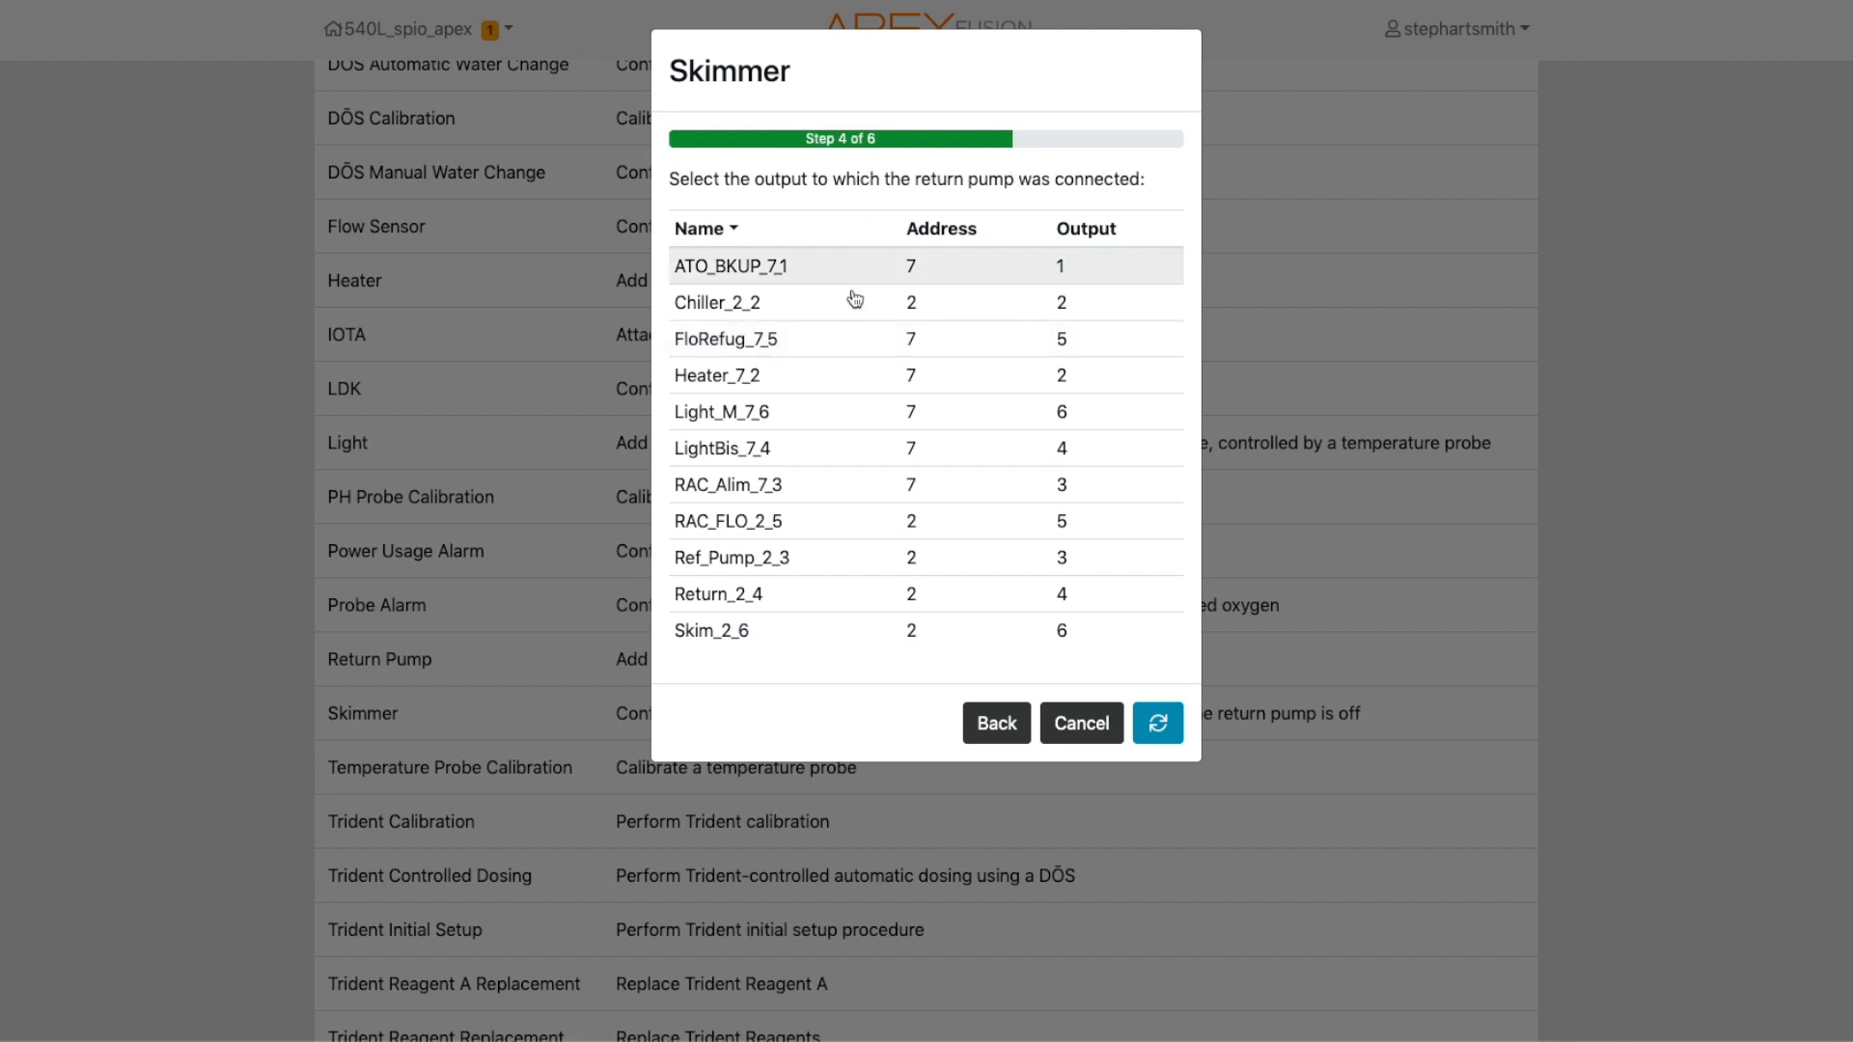
pyautogui.click(815, 591)
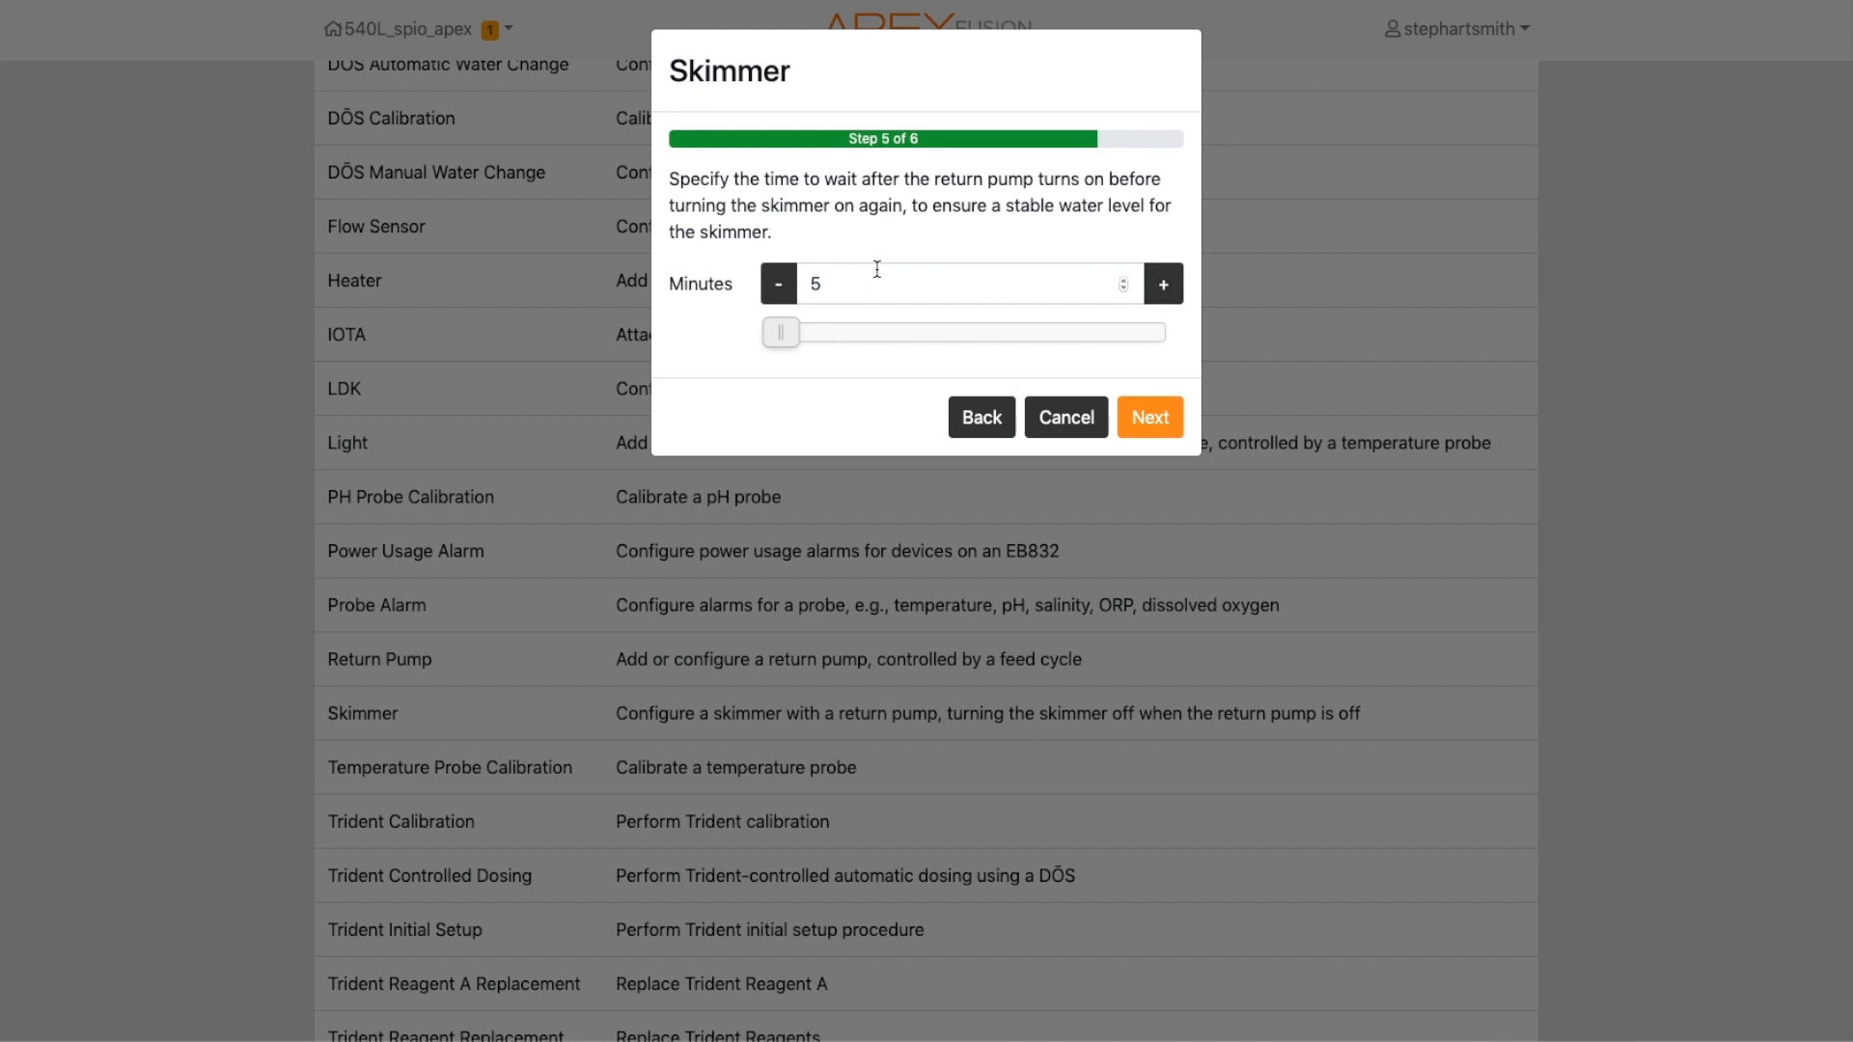
# Accept a 5-minute skimmer delay after the return pump turns on and send the configuration to the Apex.
pyautogui.click(1149, 428)
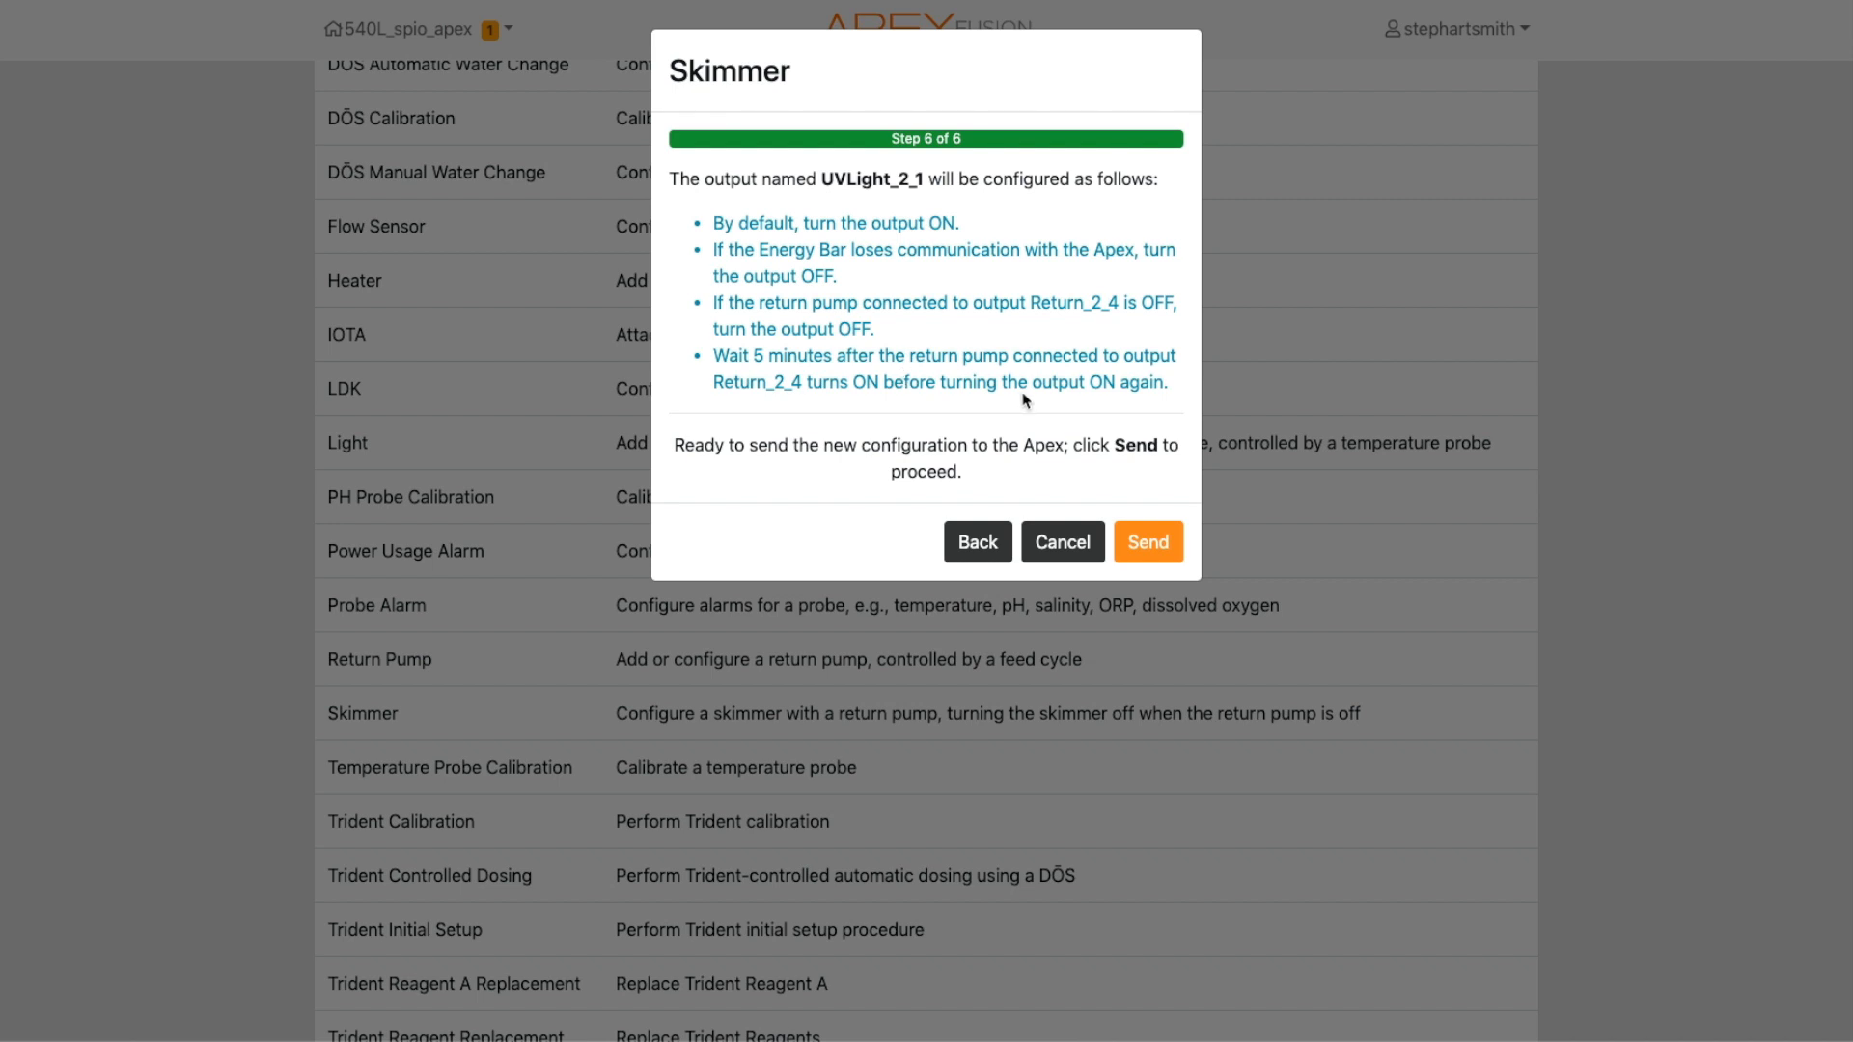
pyautogui.click(1147, 542)
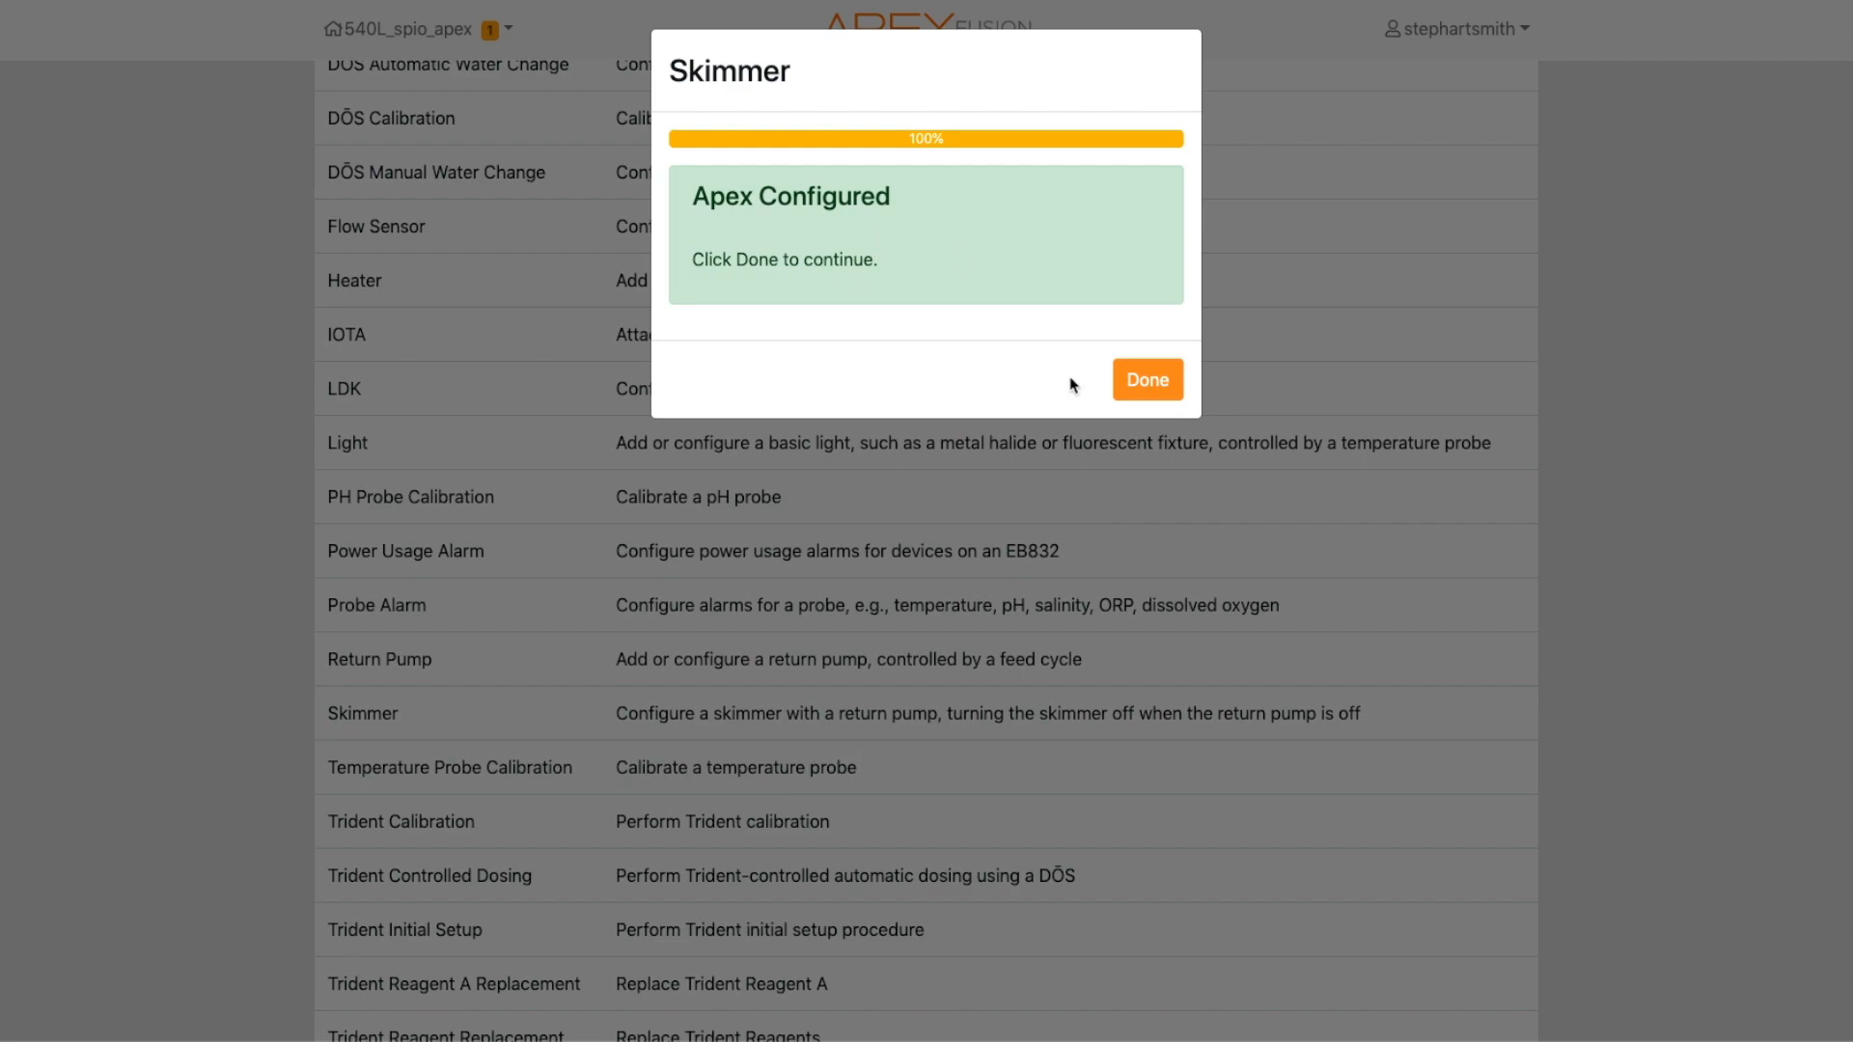
pyautogui.click(1148, 379)
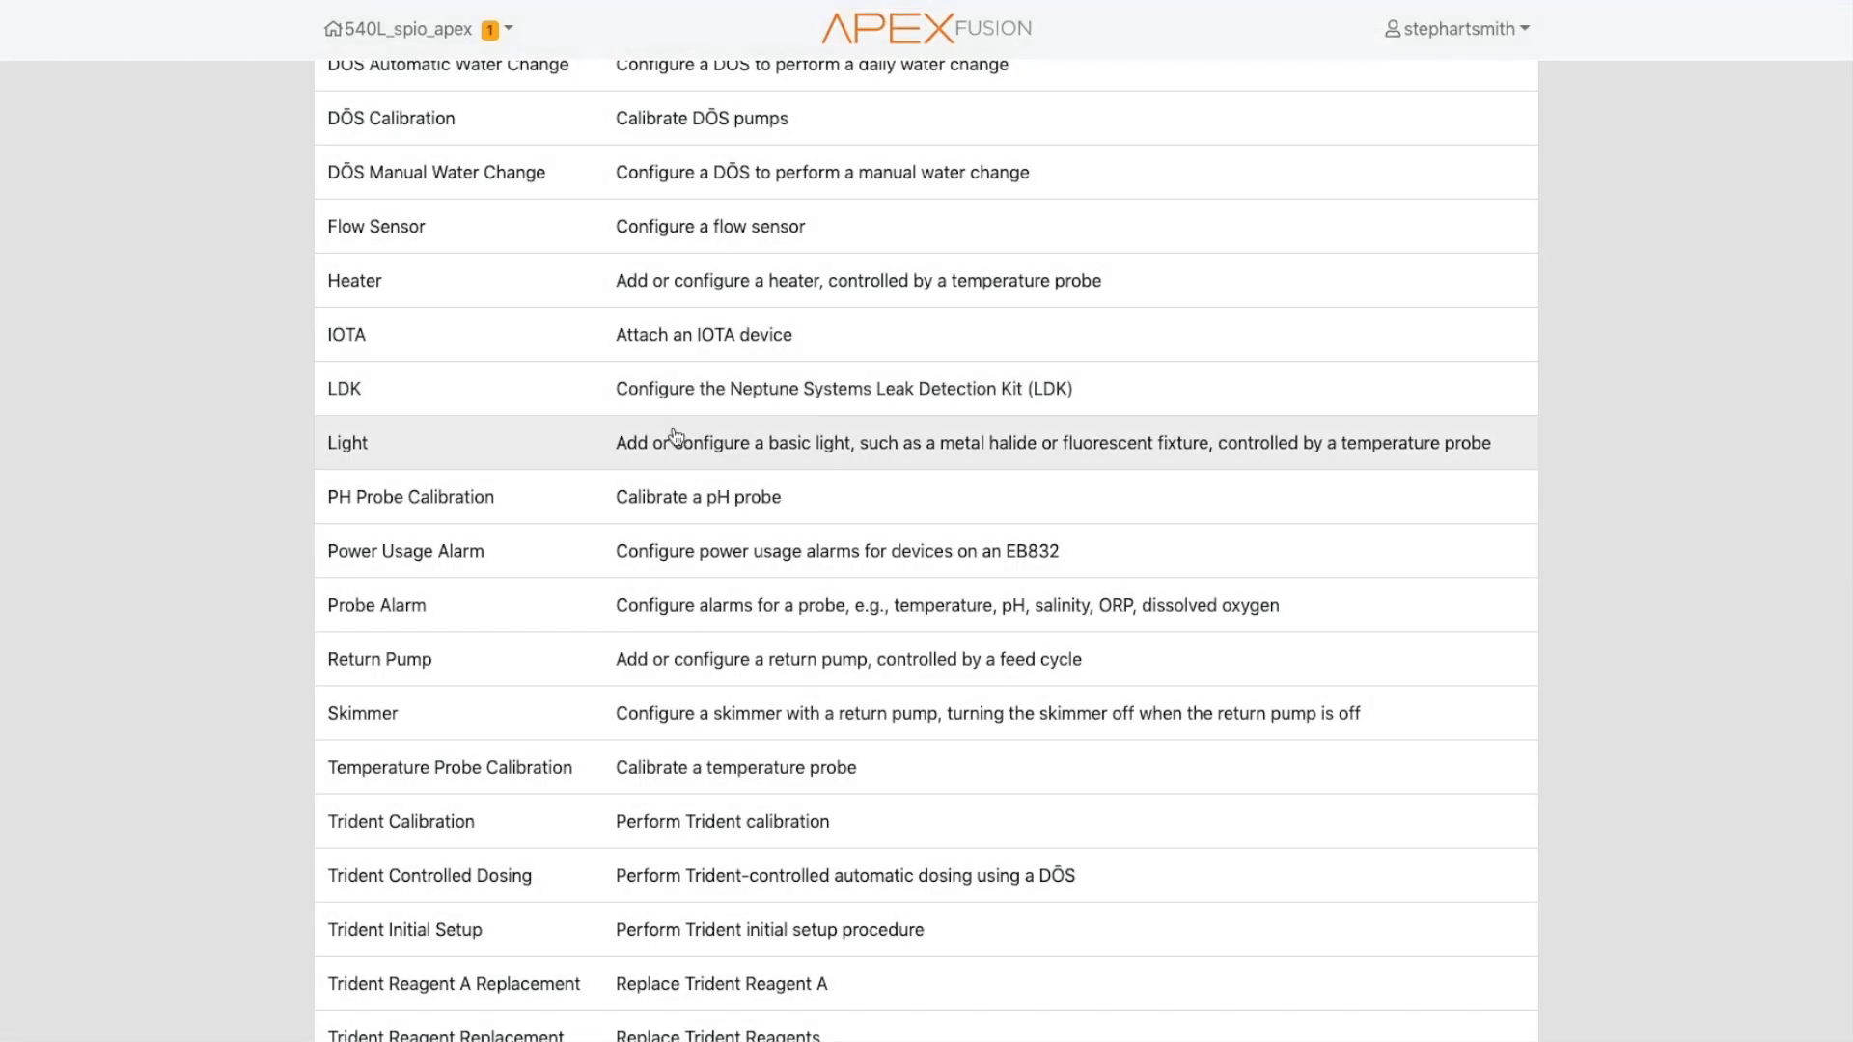
# Open UVLight_2_1's output configuration from the dashboard and examine its Fallback, Set, If Output and Defer statements.
pyautogui.scroll(10, 425, 302)
pyautogui.scroll(-1, 431, 302)
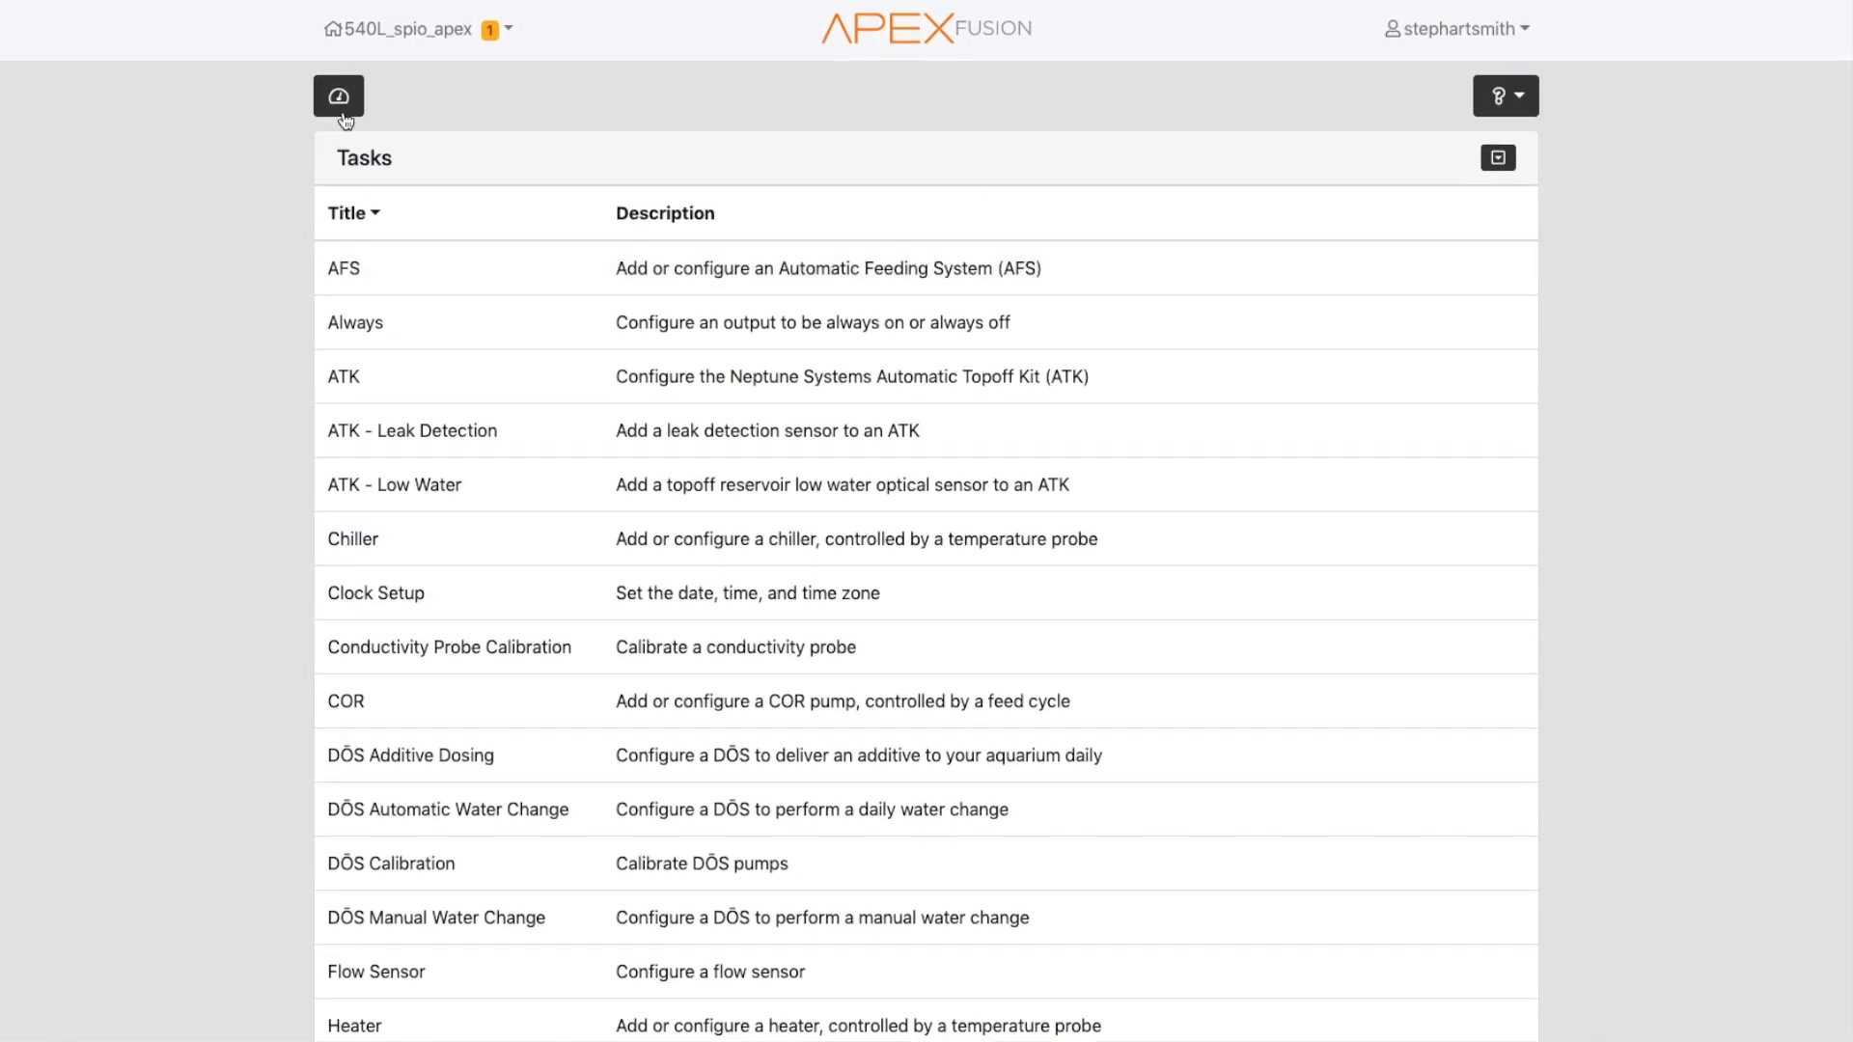
pyautogui.click(338, 96)
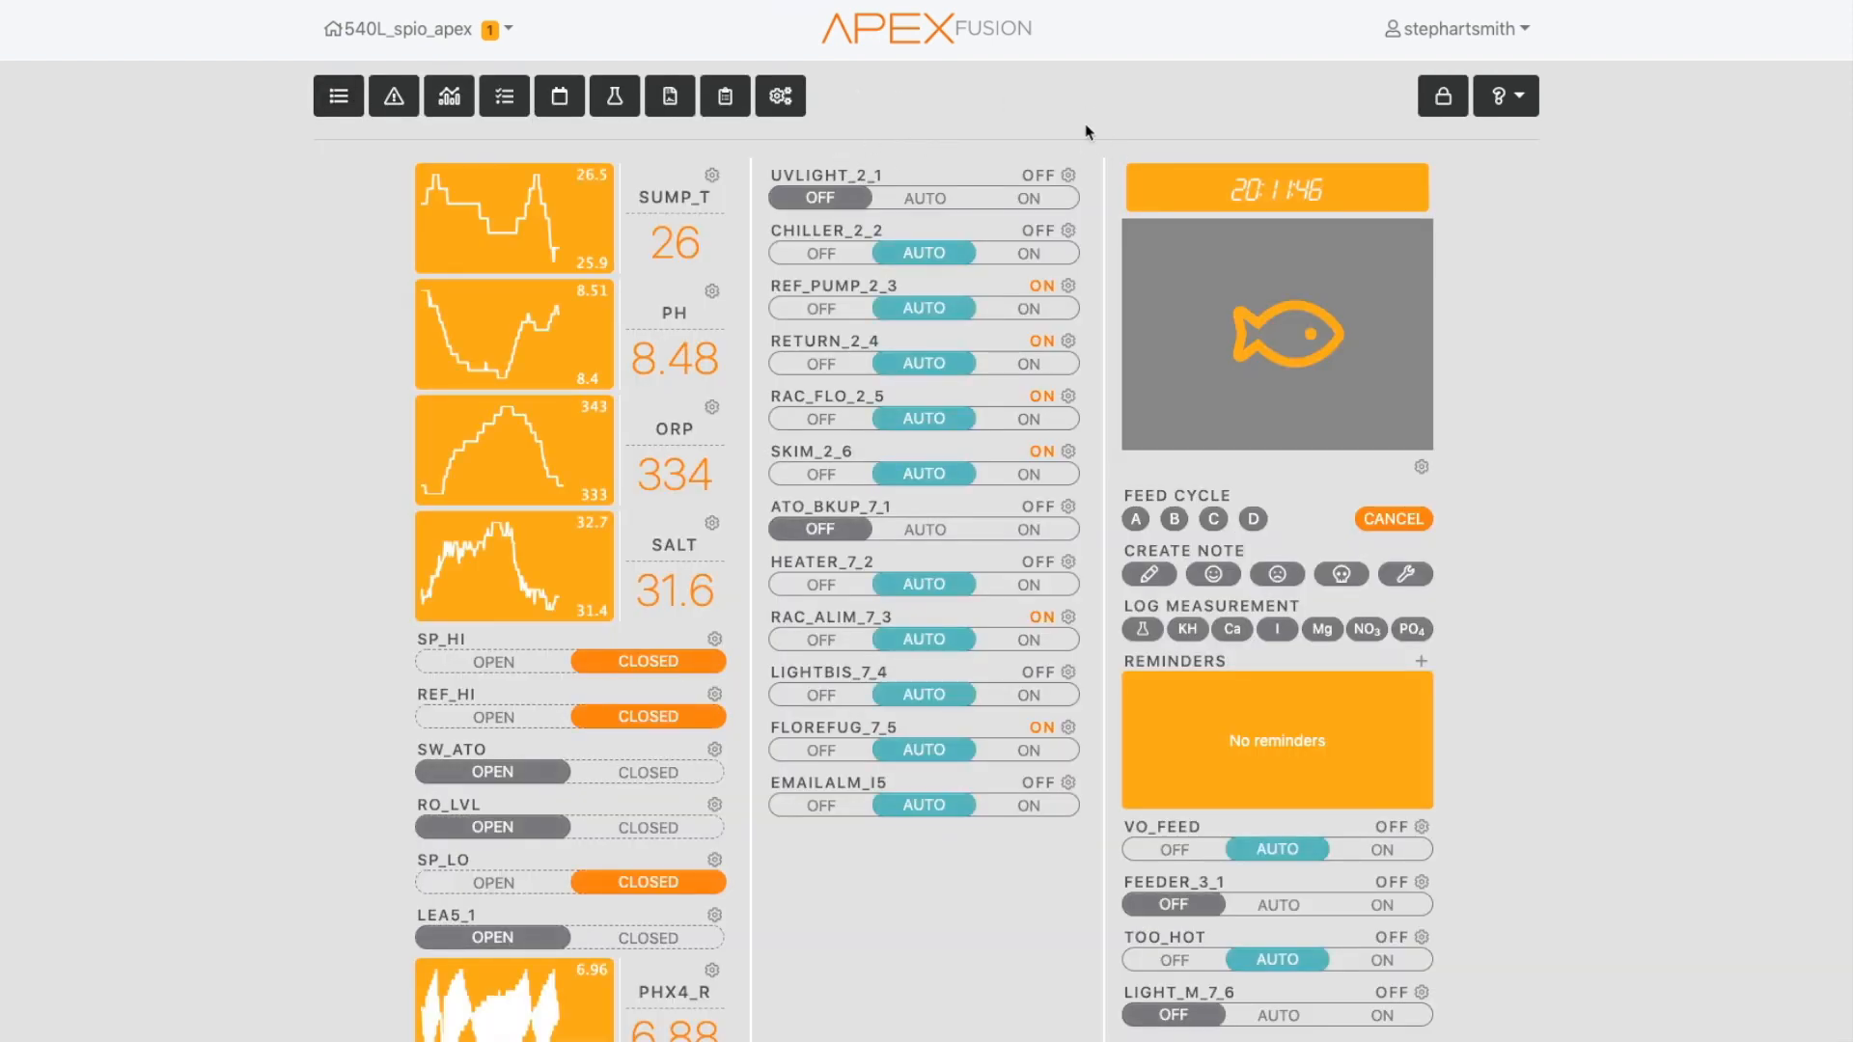
pyautogui.click(1068, 175)
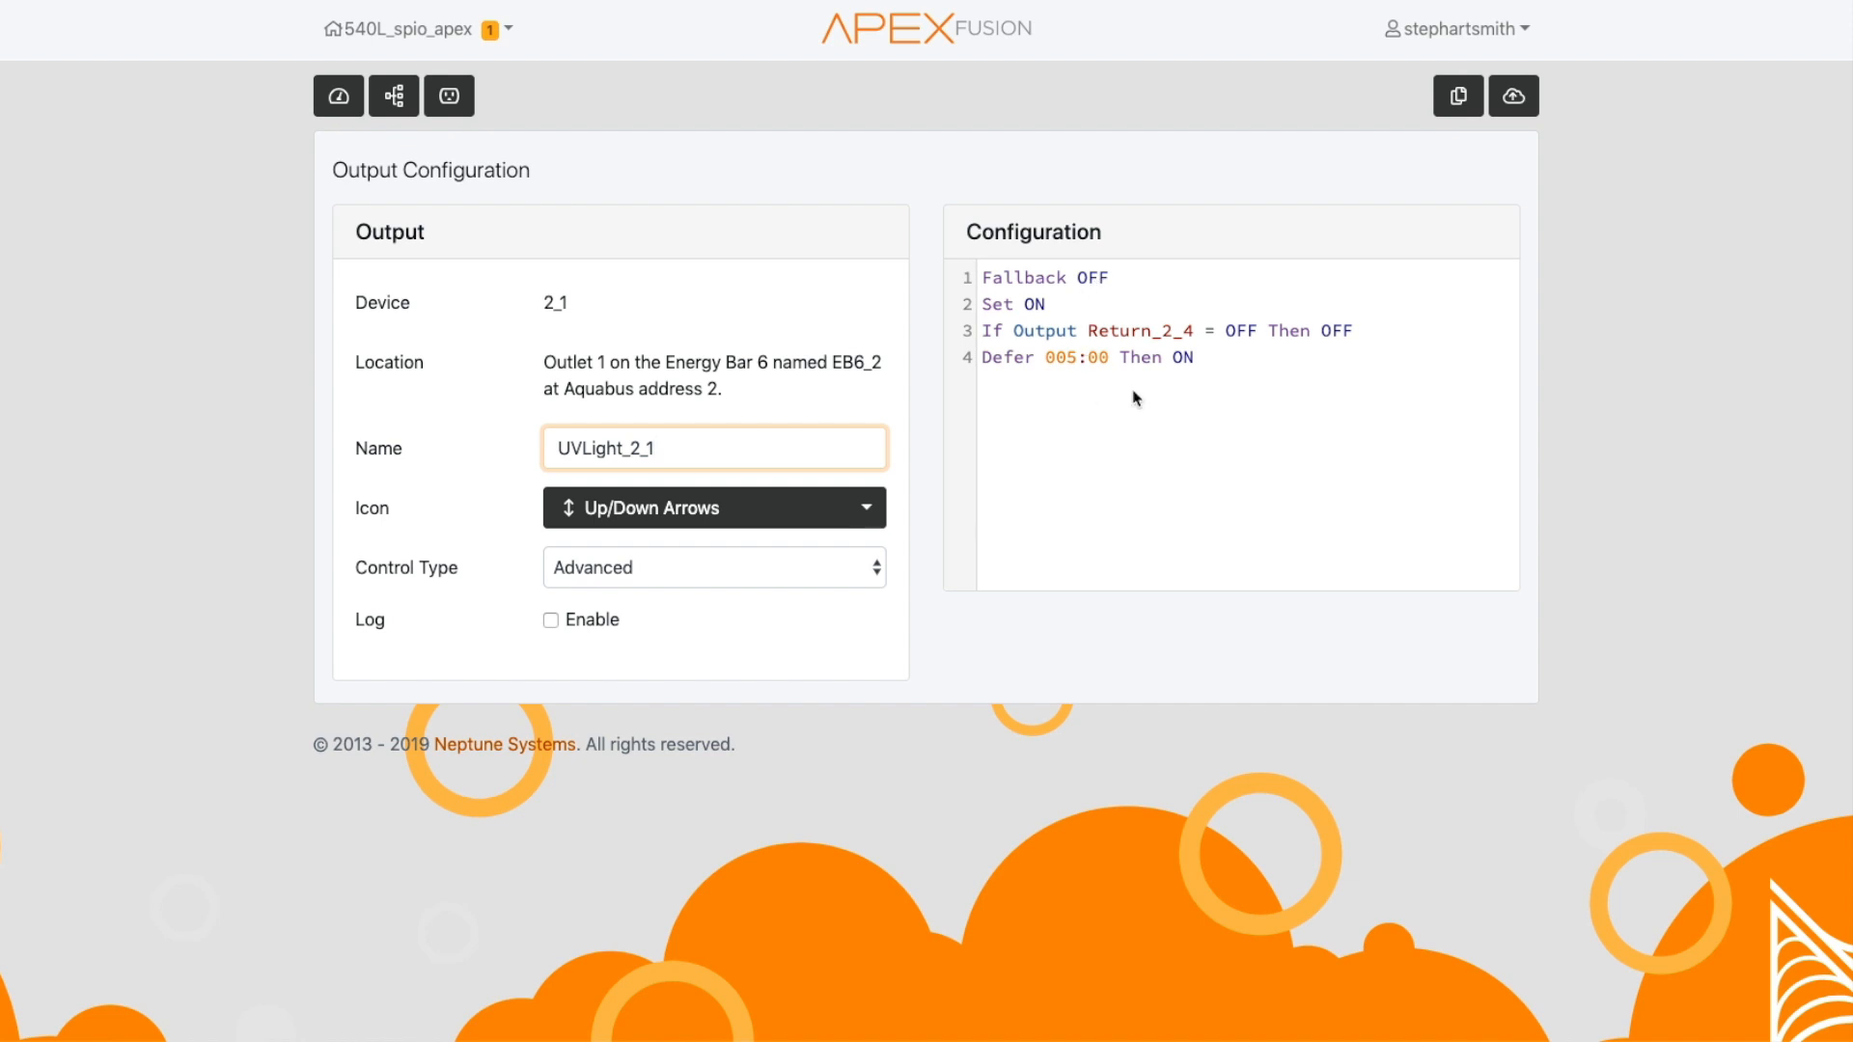
pyautogui.click(1121, 277)
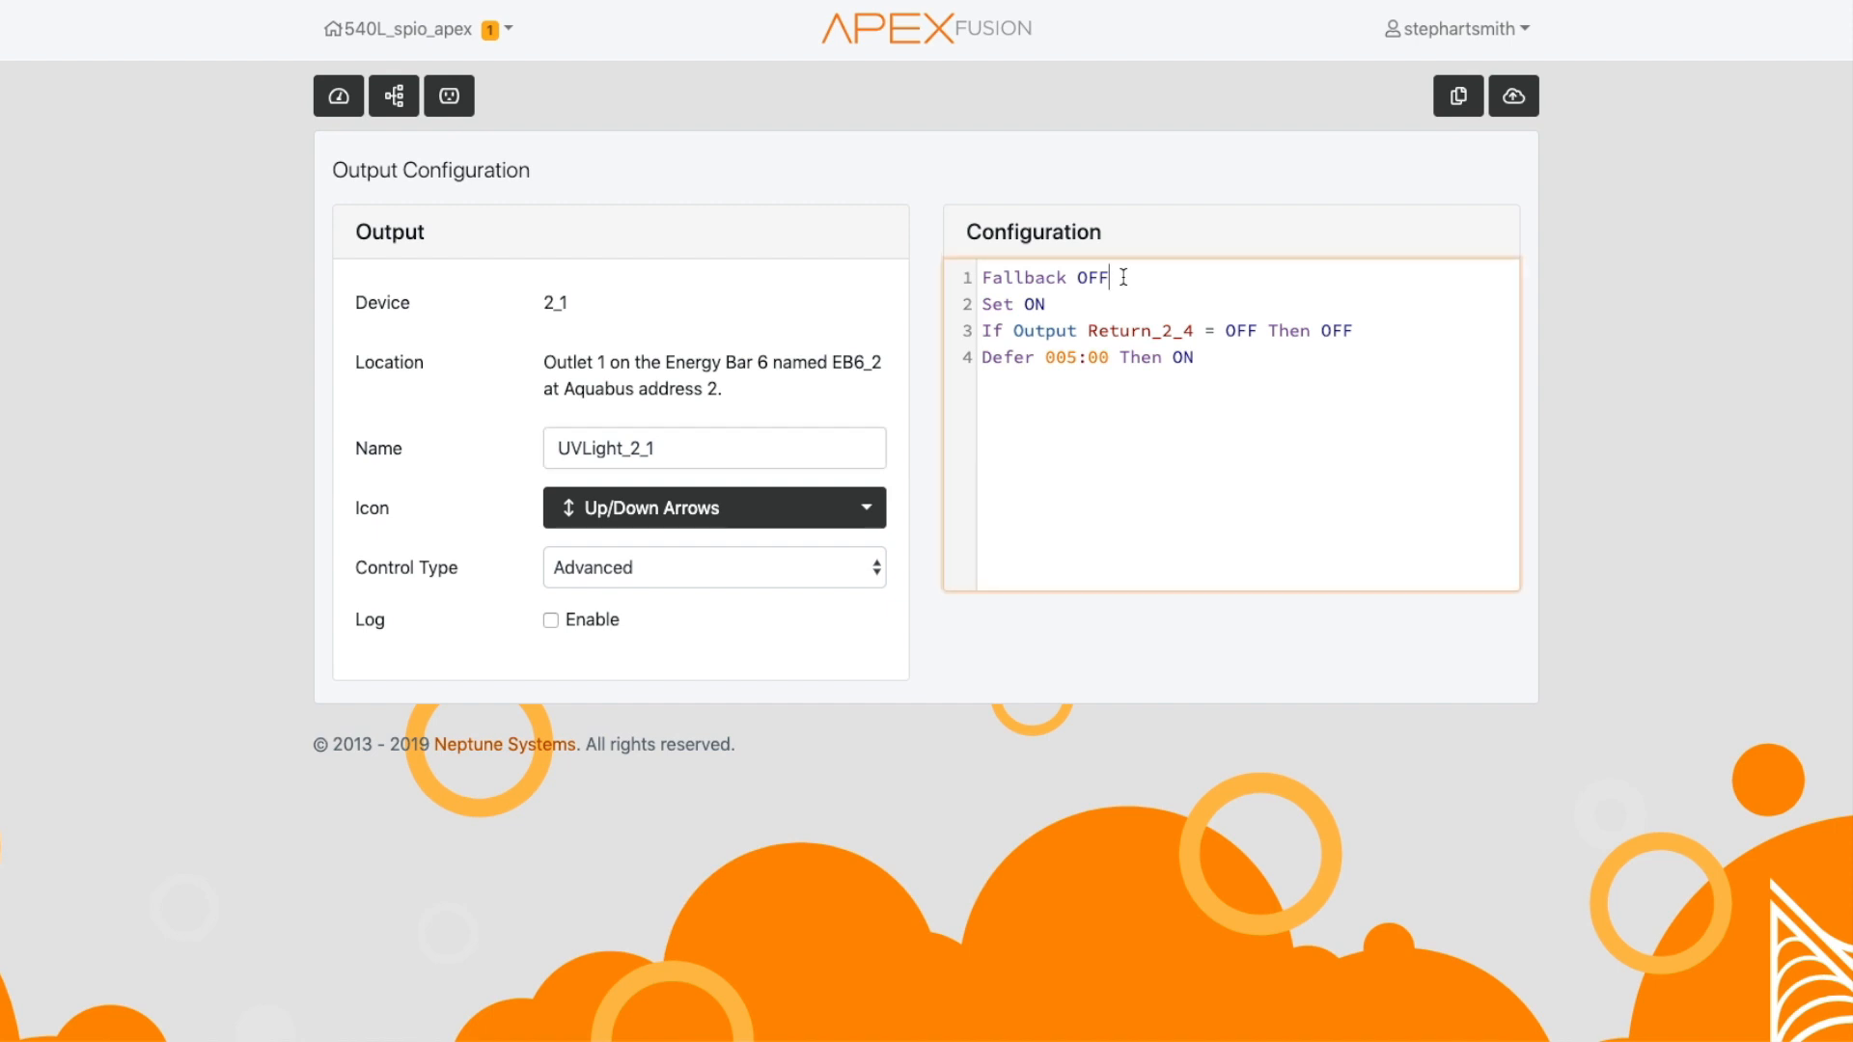
pyautogui.click(1060, 301)
pyautogui.doubleClick(1144, 331)
pyautogui.doubleClick(1240, 332)
pyautogui.doubleClick(1288, 331)
pyautogui.doubleClick(1334, 331)
pyautogui.doubleClick(1000, 356)
pyautogui.click(1057, 358)
pyautogui.doubleClick(1059, 359)
pyautogui.doubleClick(1183, 357)
pyautogui.doubleClick(1068, 358)
pyautogui.click(1206, 365)
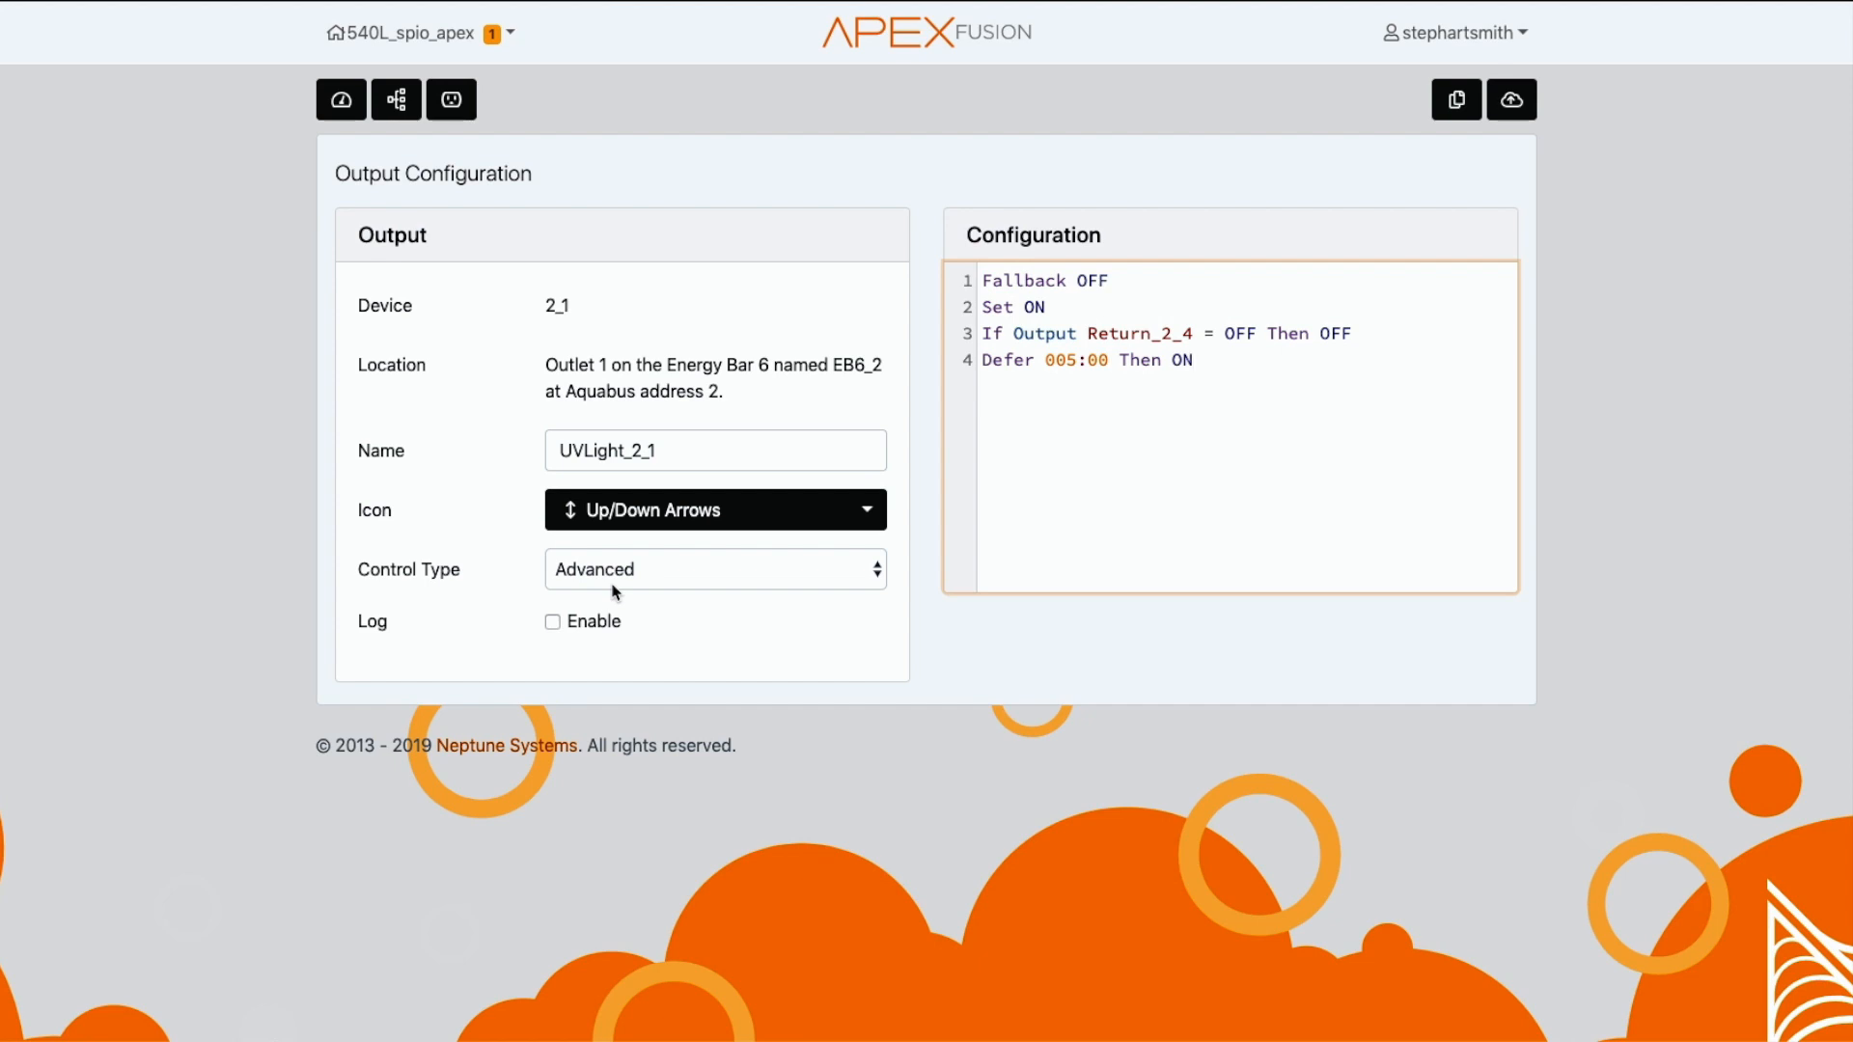
# Try the Always, Heater, Light and pH Control control types on UVLight_2_1 to compare the configuration settings each one offers.
pyautogui.click(731, 566)
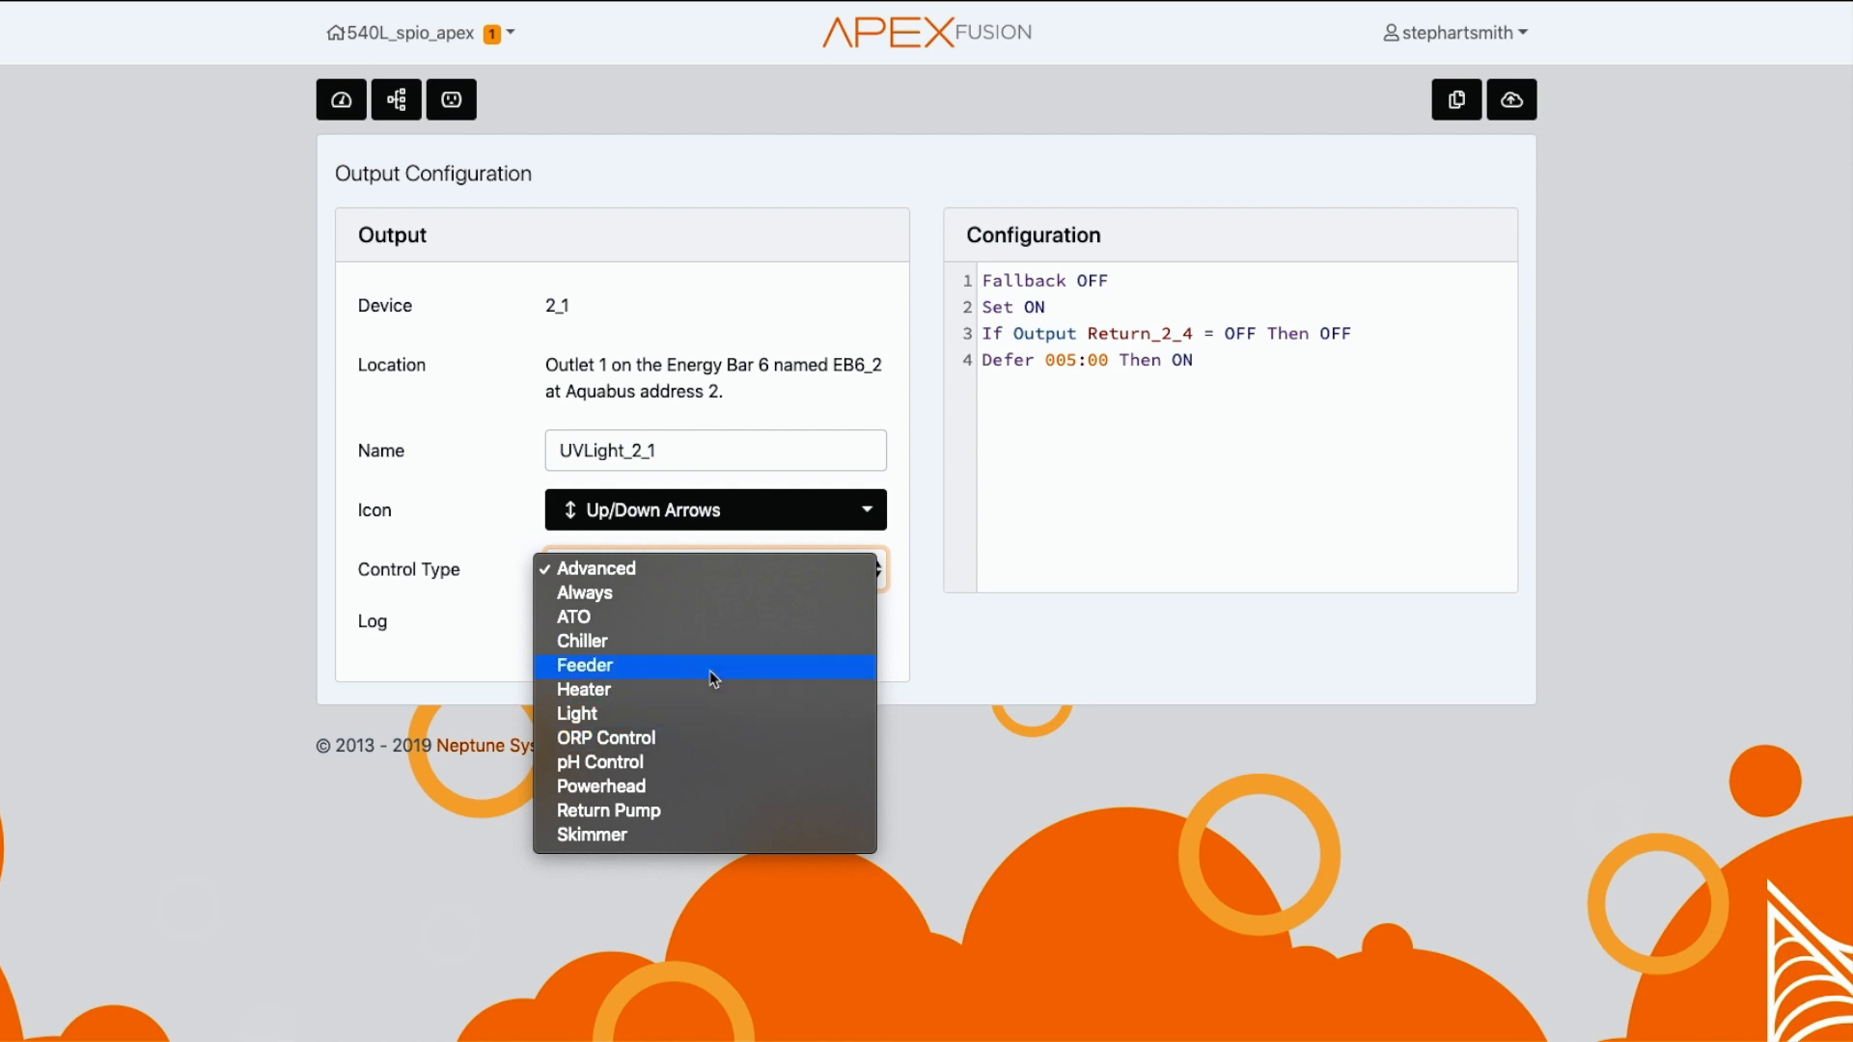
pyautogui.click(646, 593)
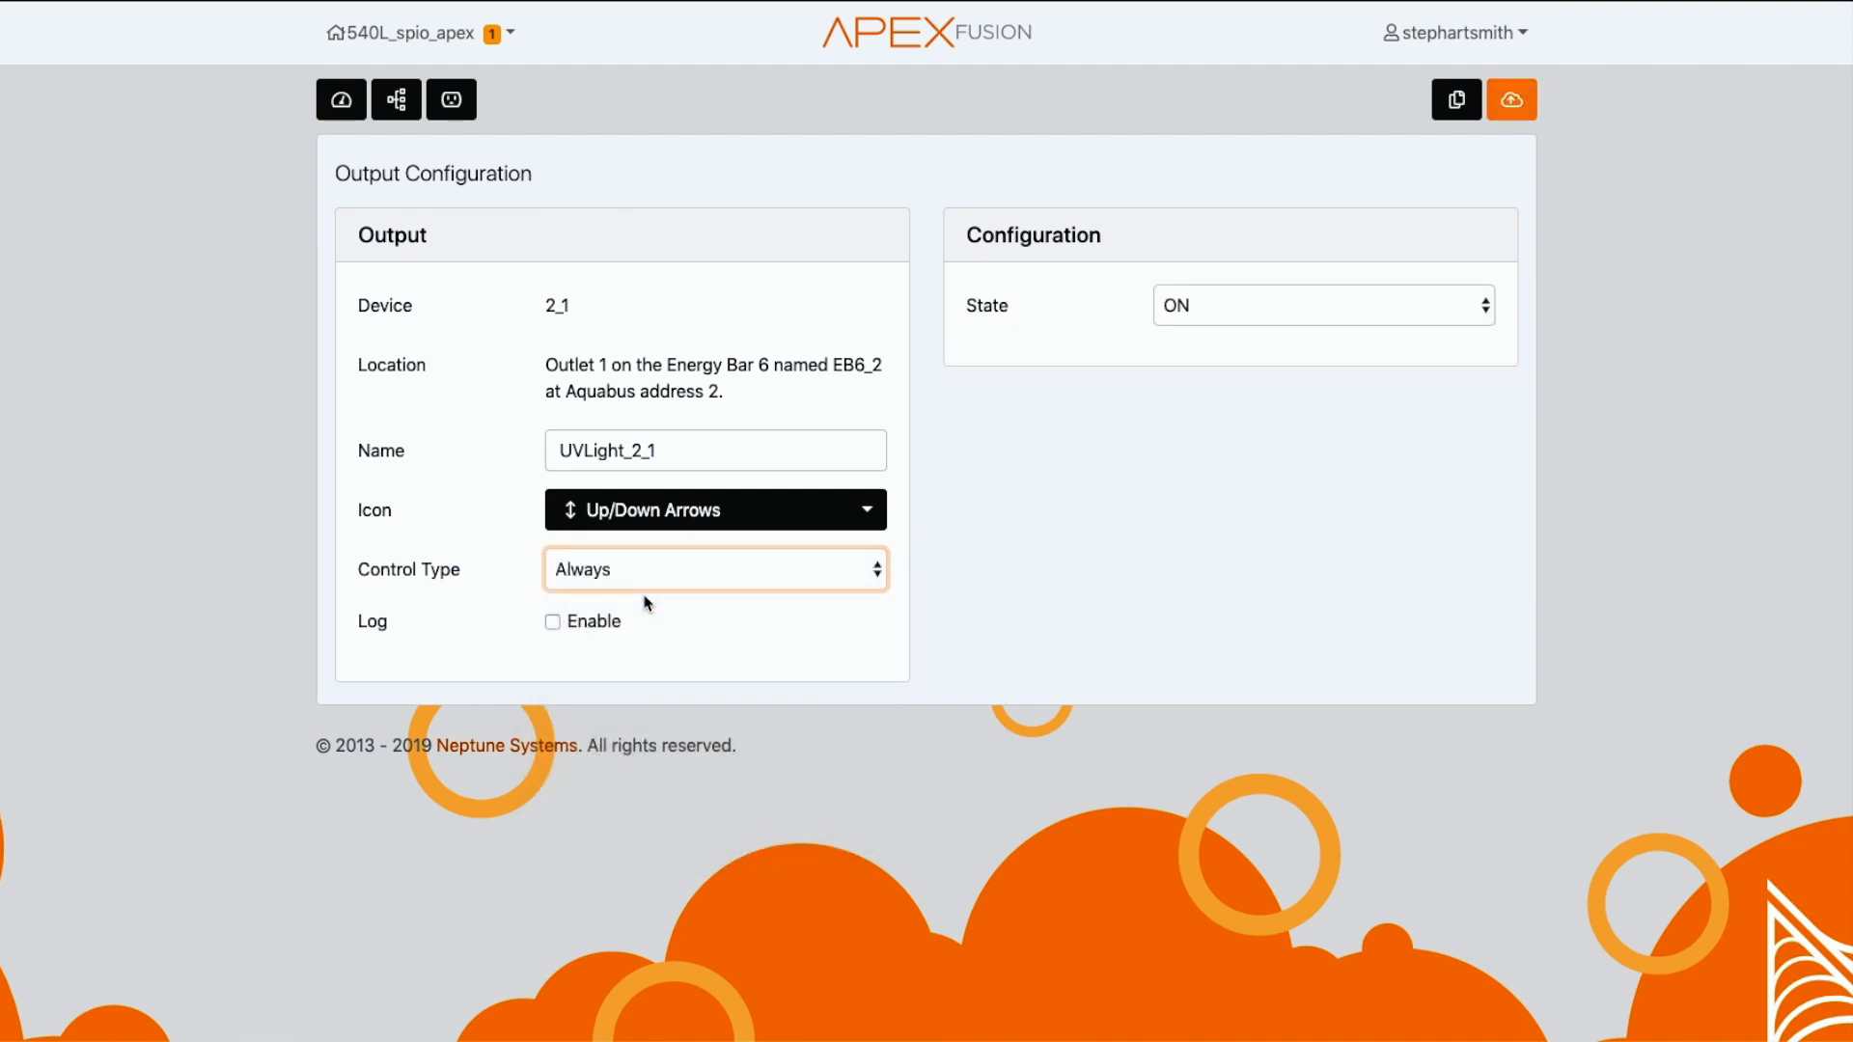
pyautogui.click(670, 572)
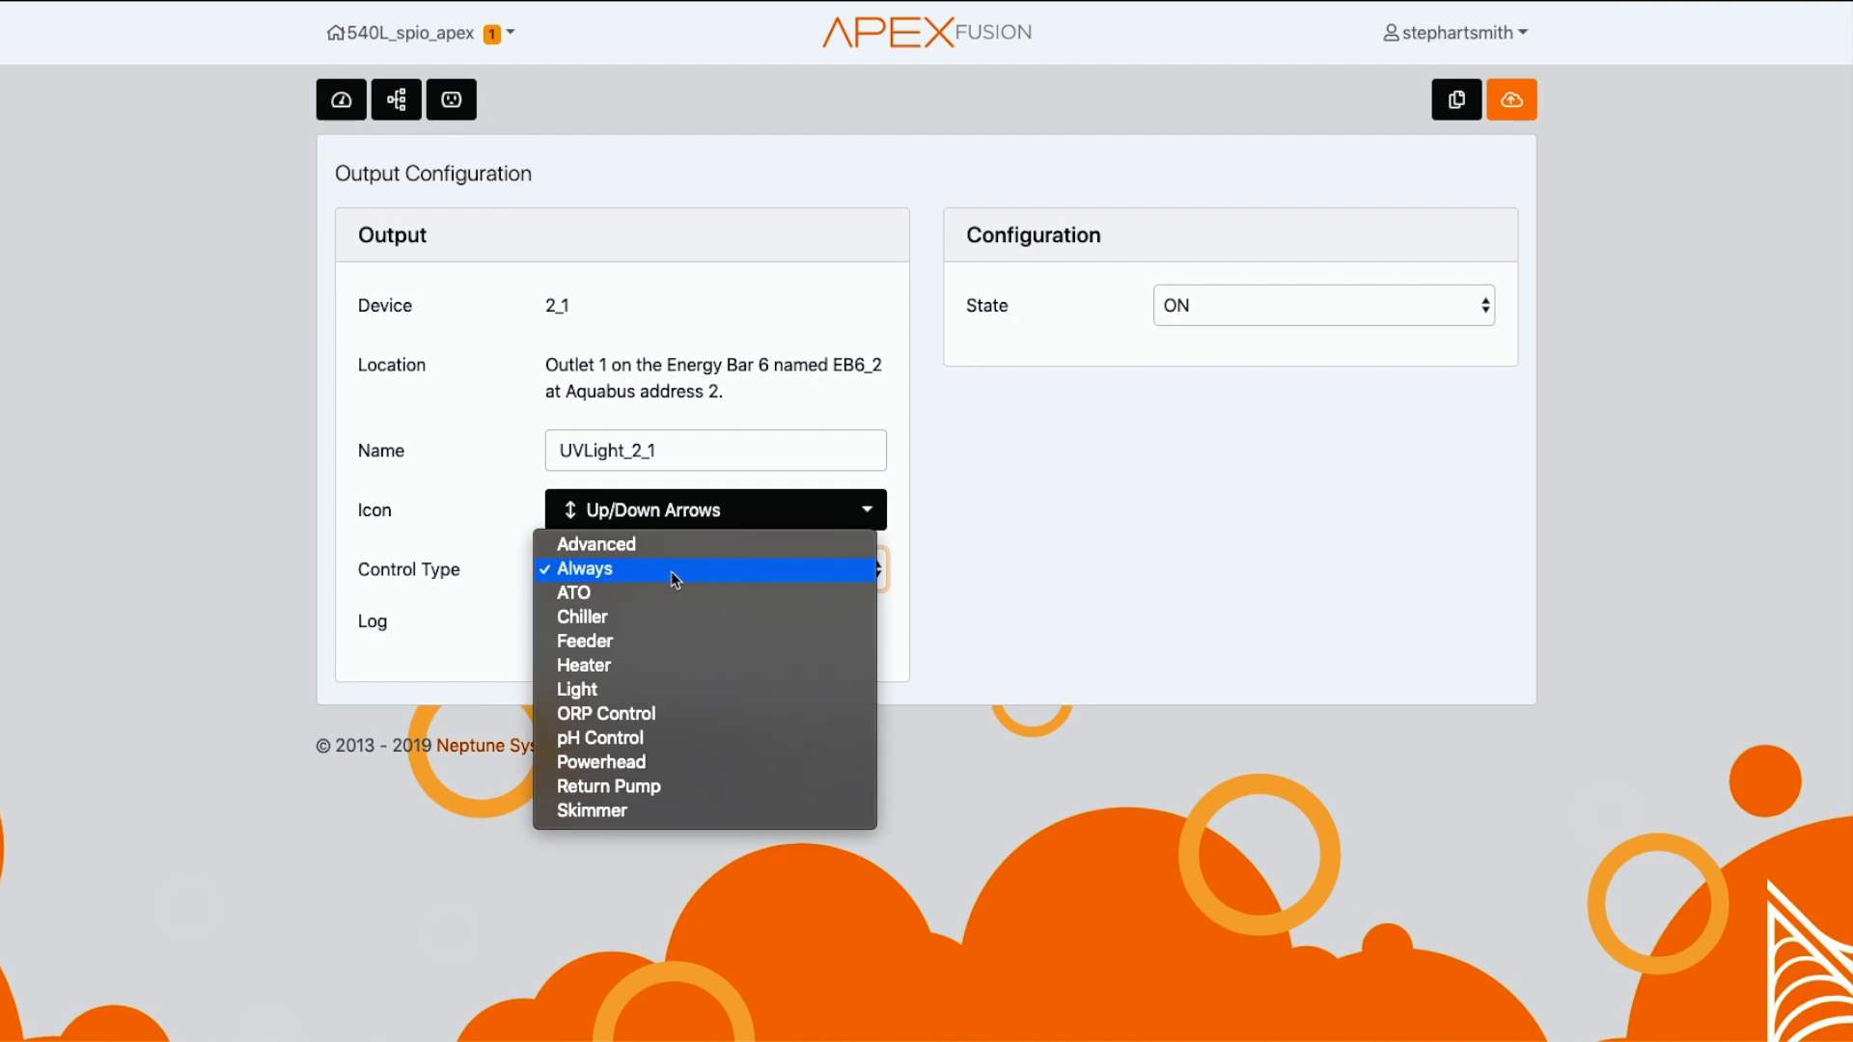
pyautogui.click(663, 665)
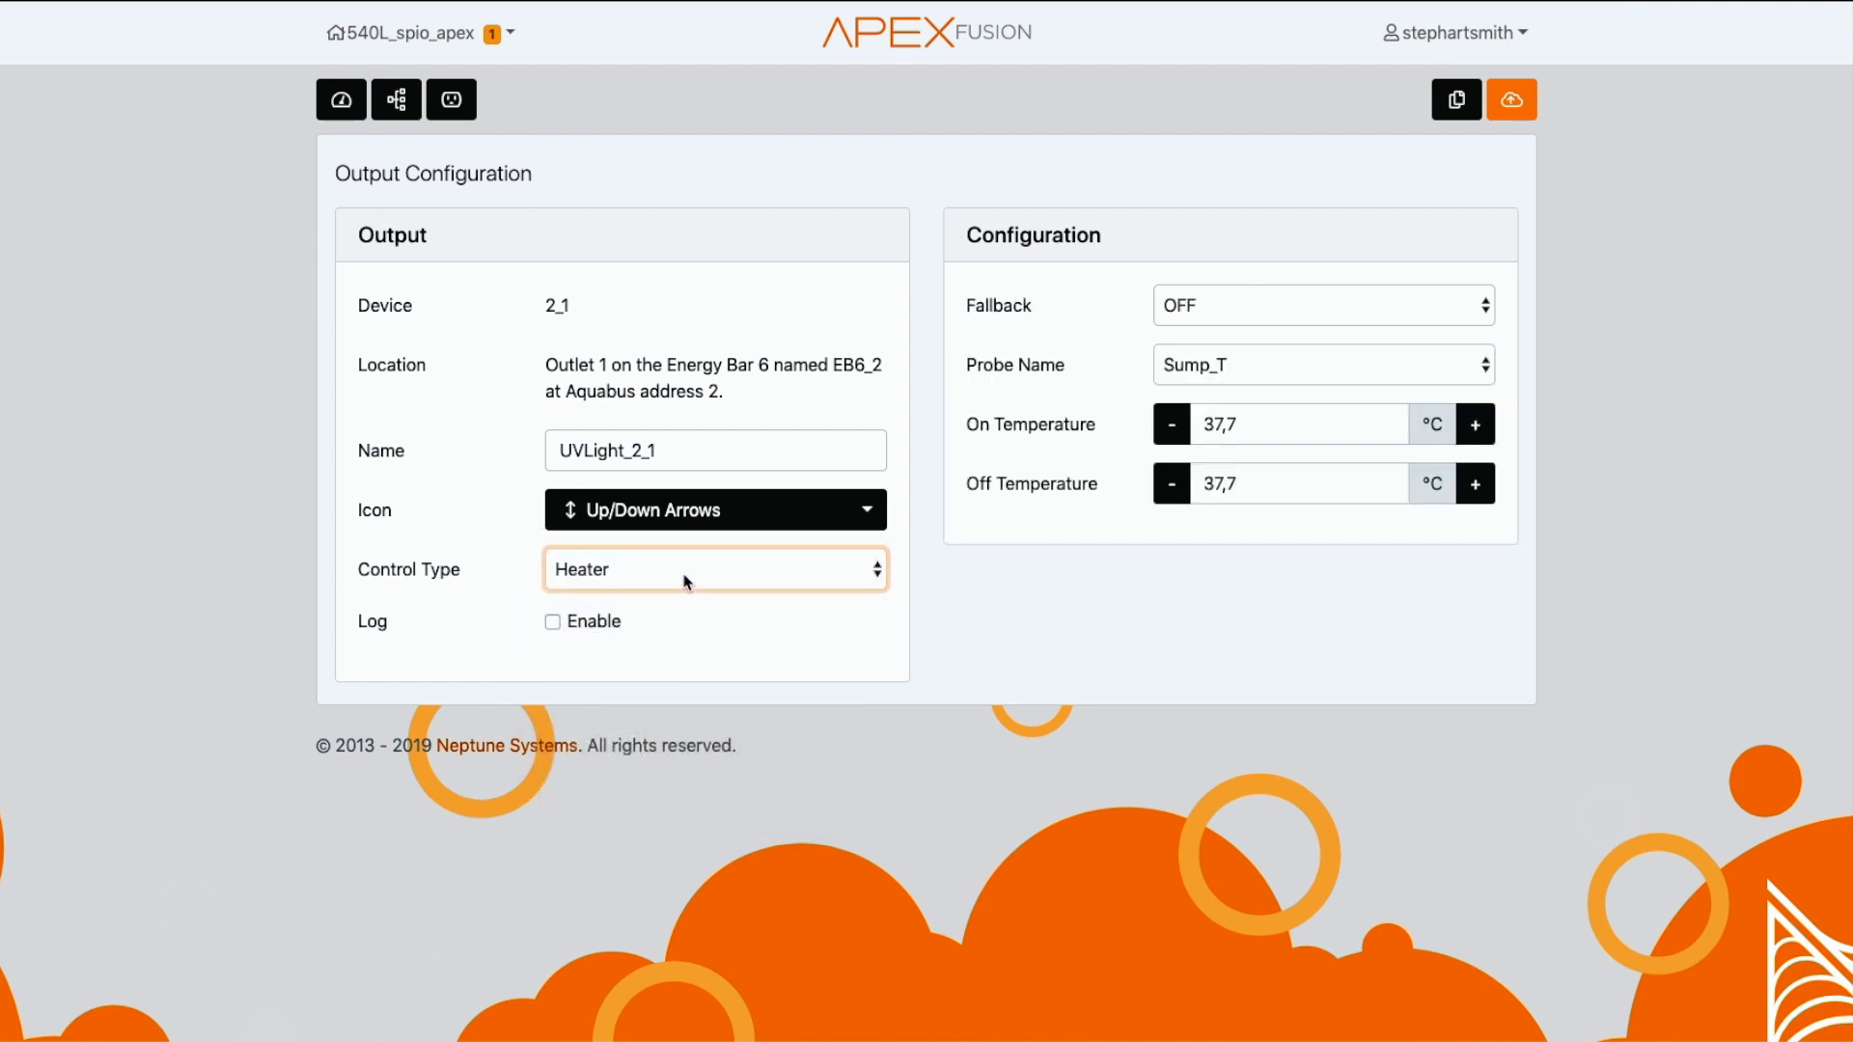
pyautogui.click(687, 581)
pyautogui.click(685, 598)
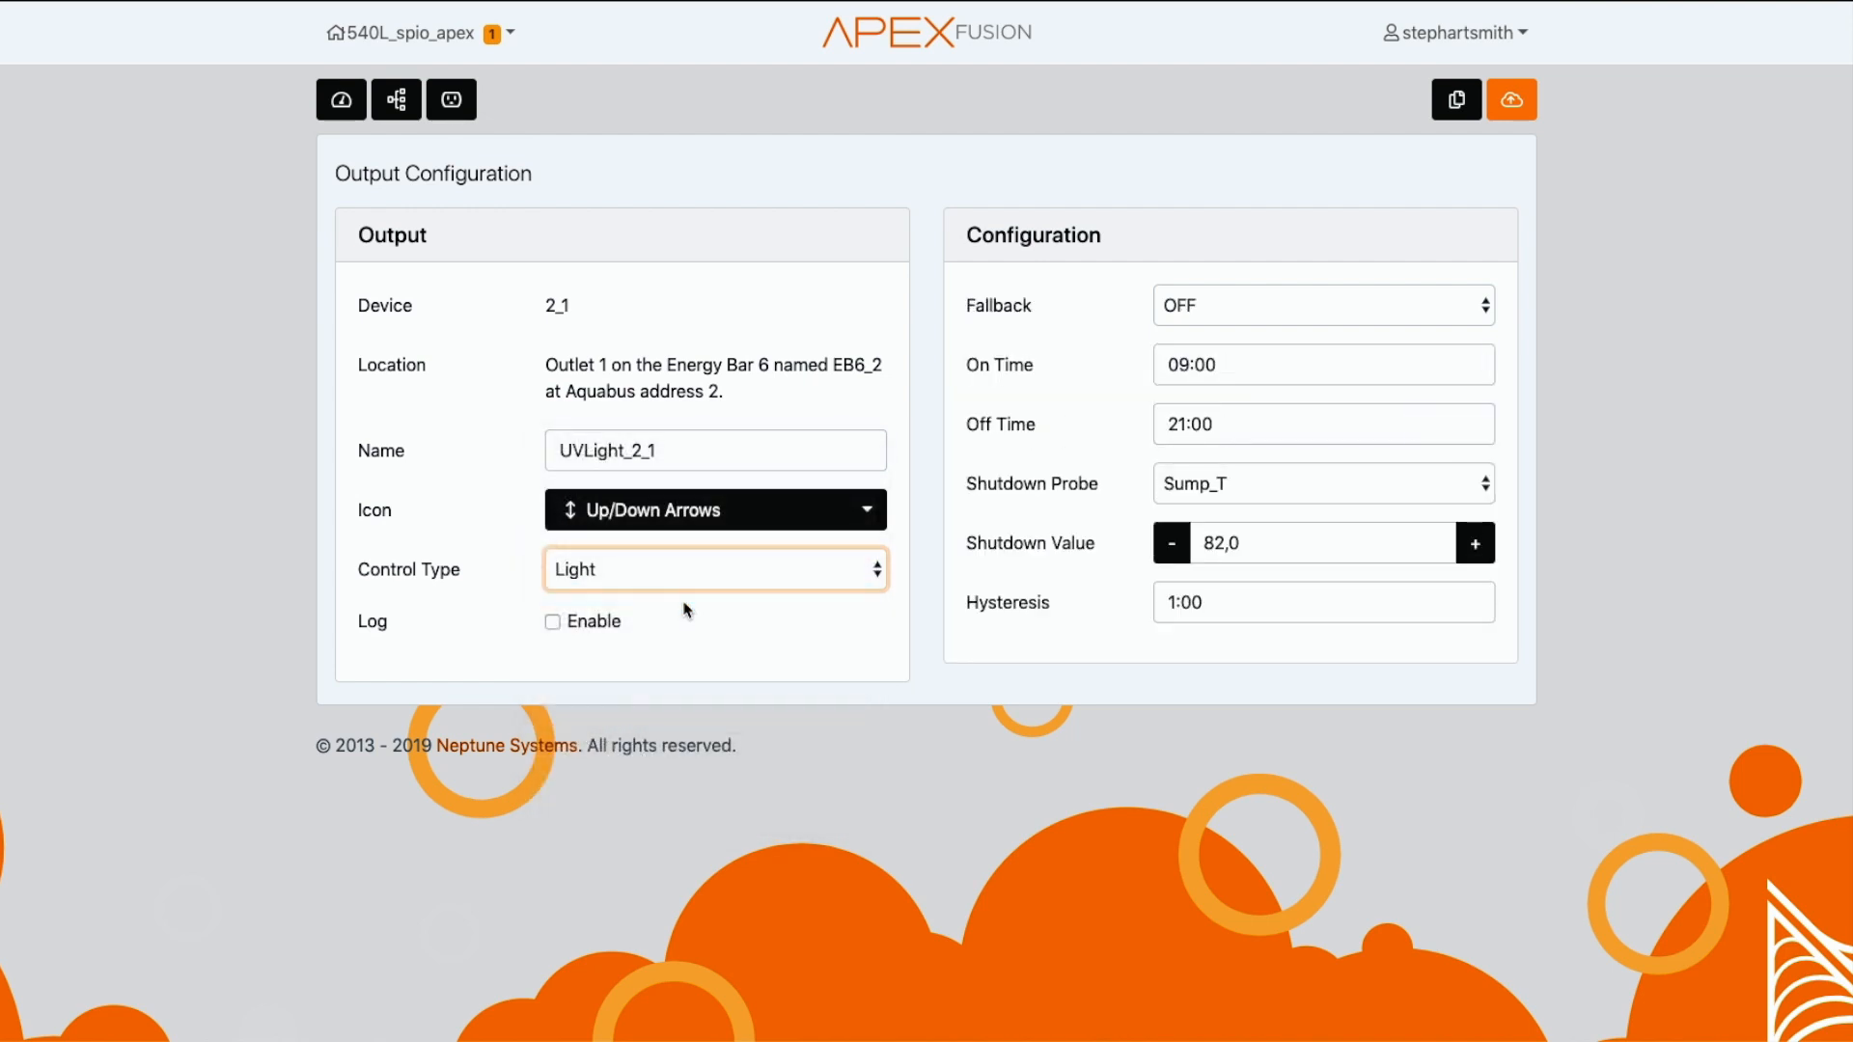
pyautogui.click(686, 568)
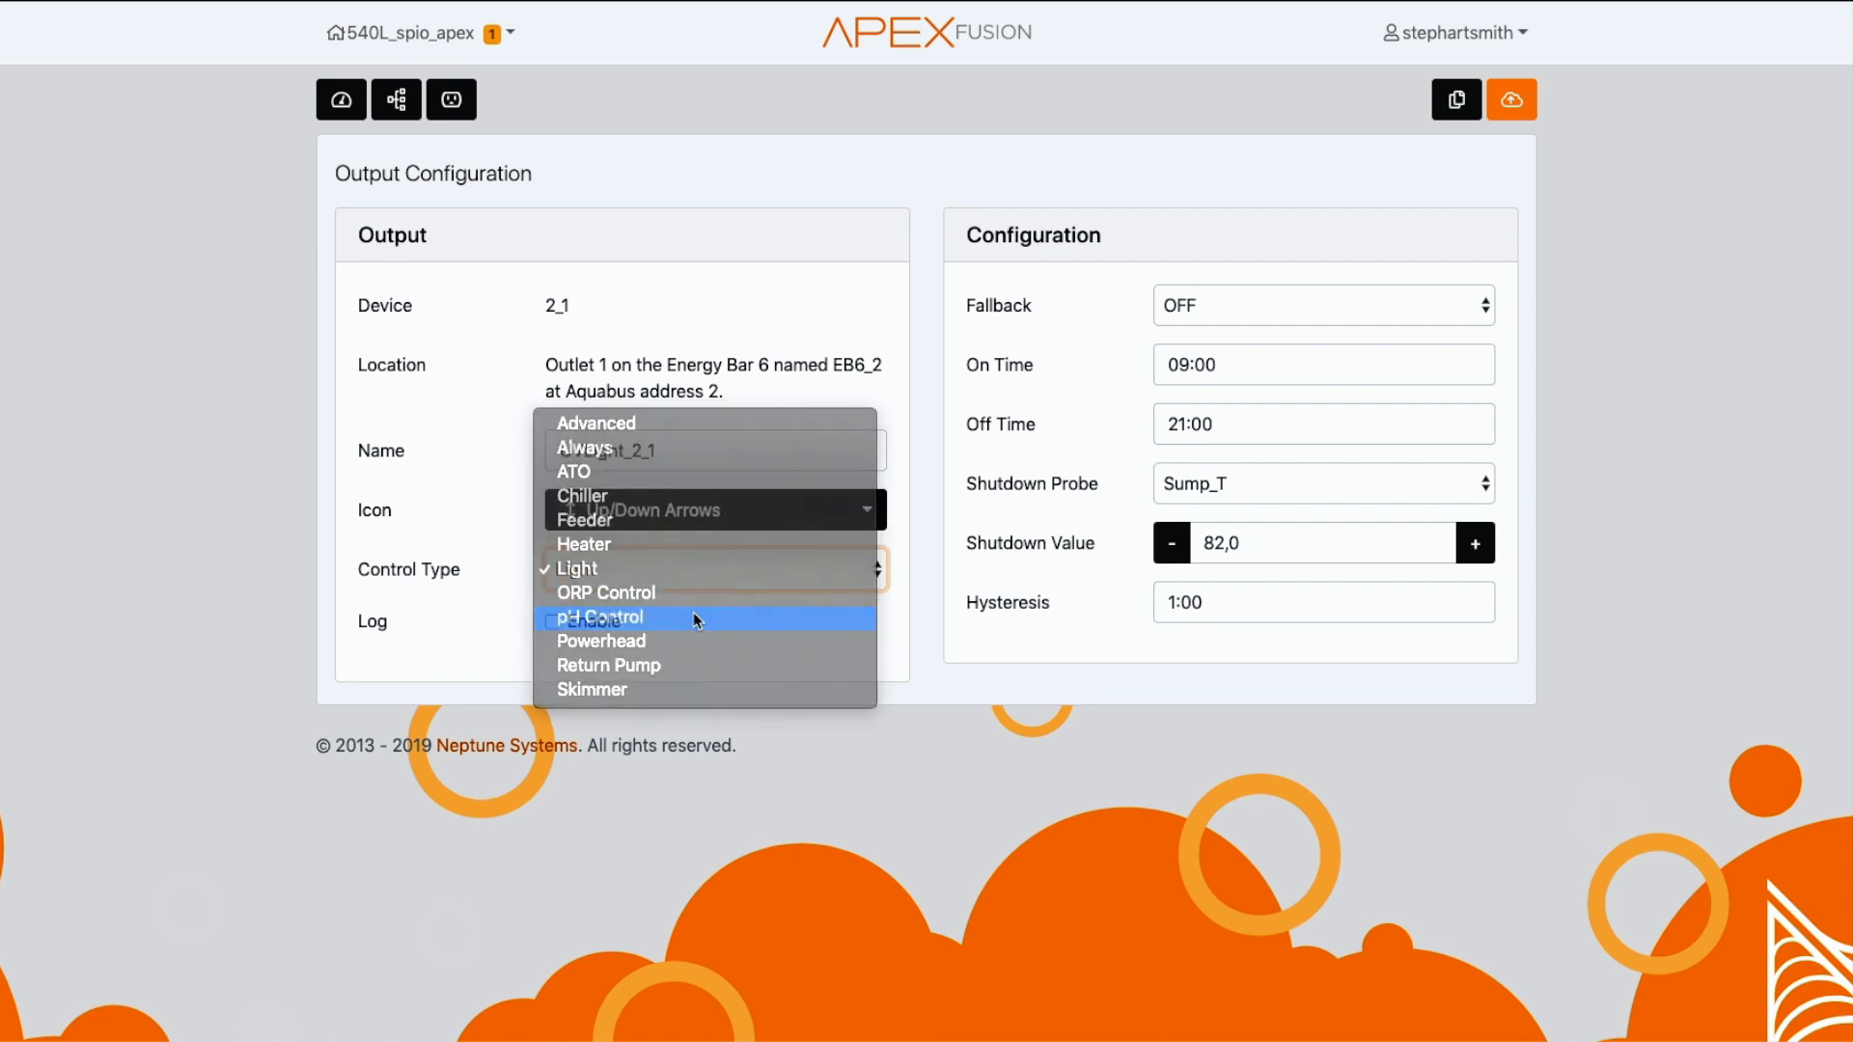
pyautogui.click(697, 620)
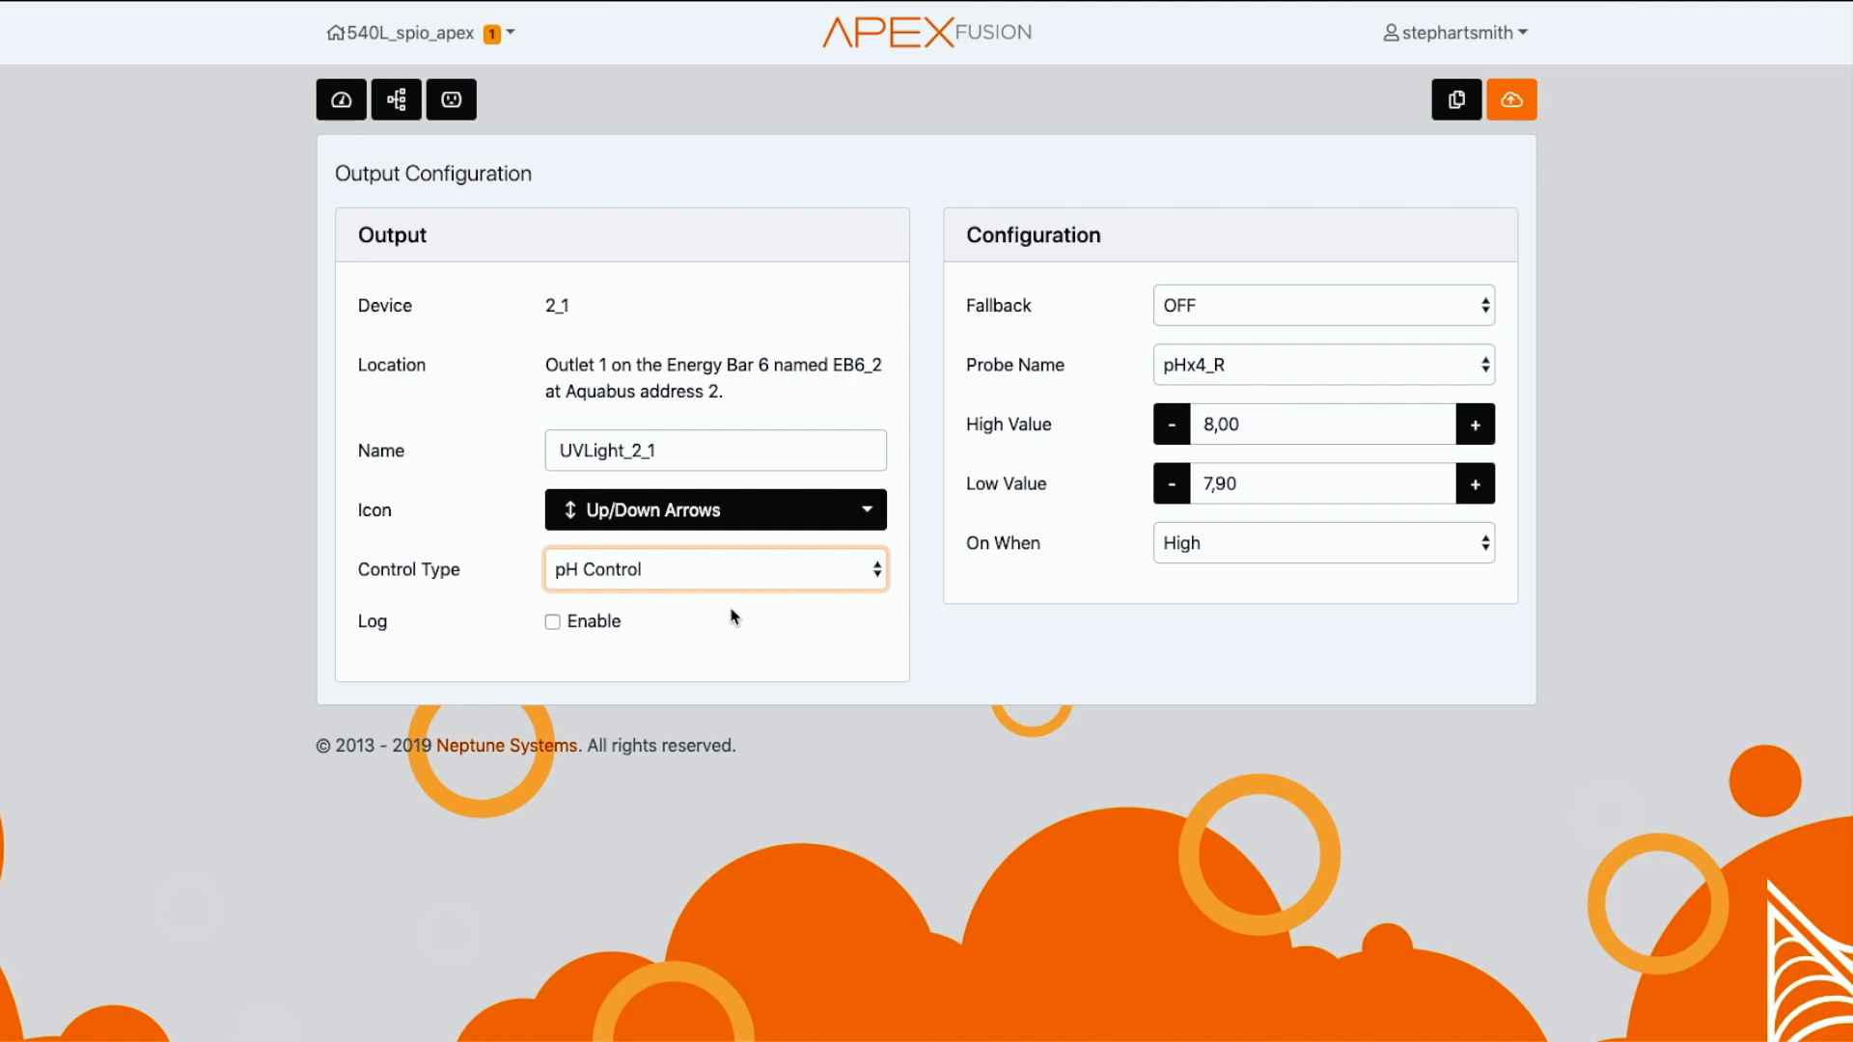
# Set UVLight_2_1's control type to Skimmer and send the new configuration to the Apex.
pyautogui.click(736, 571)
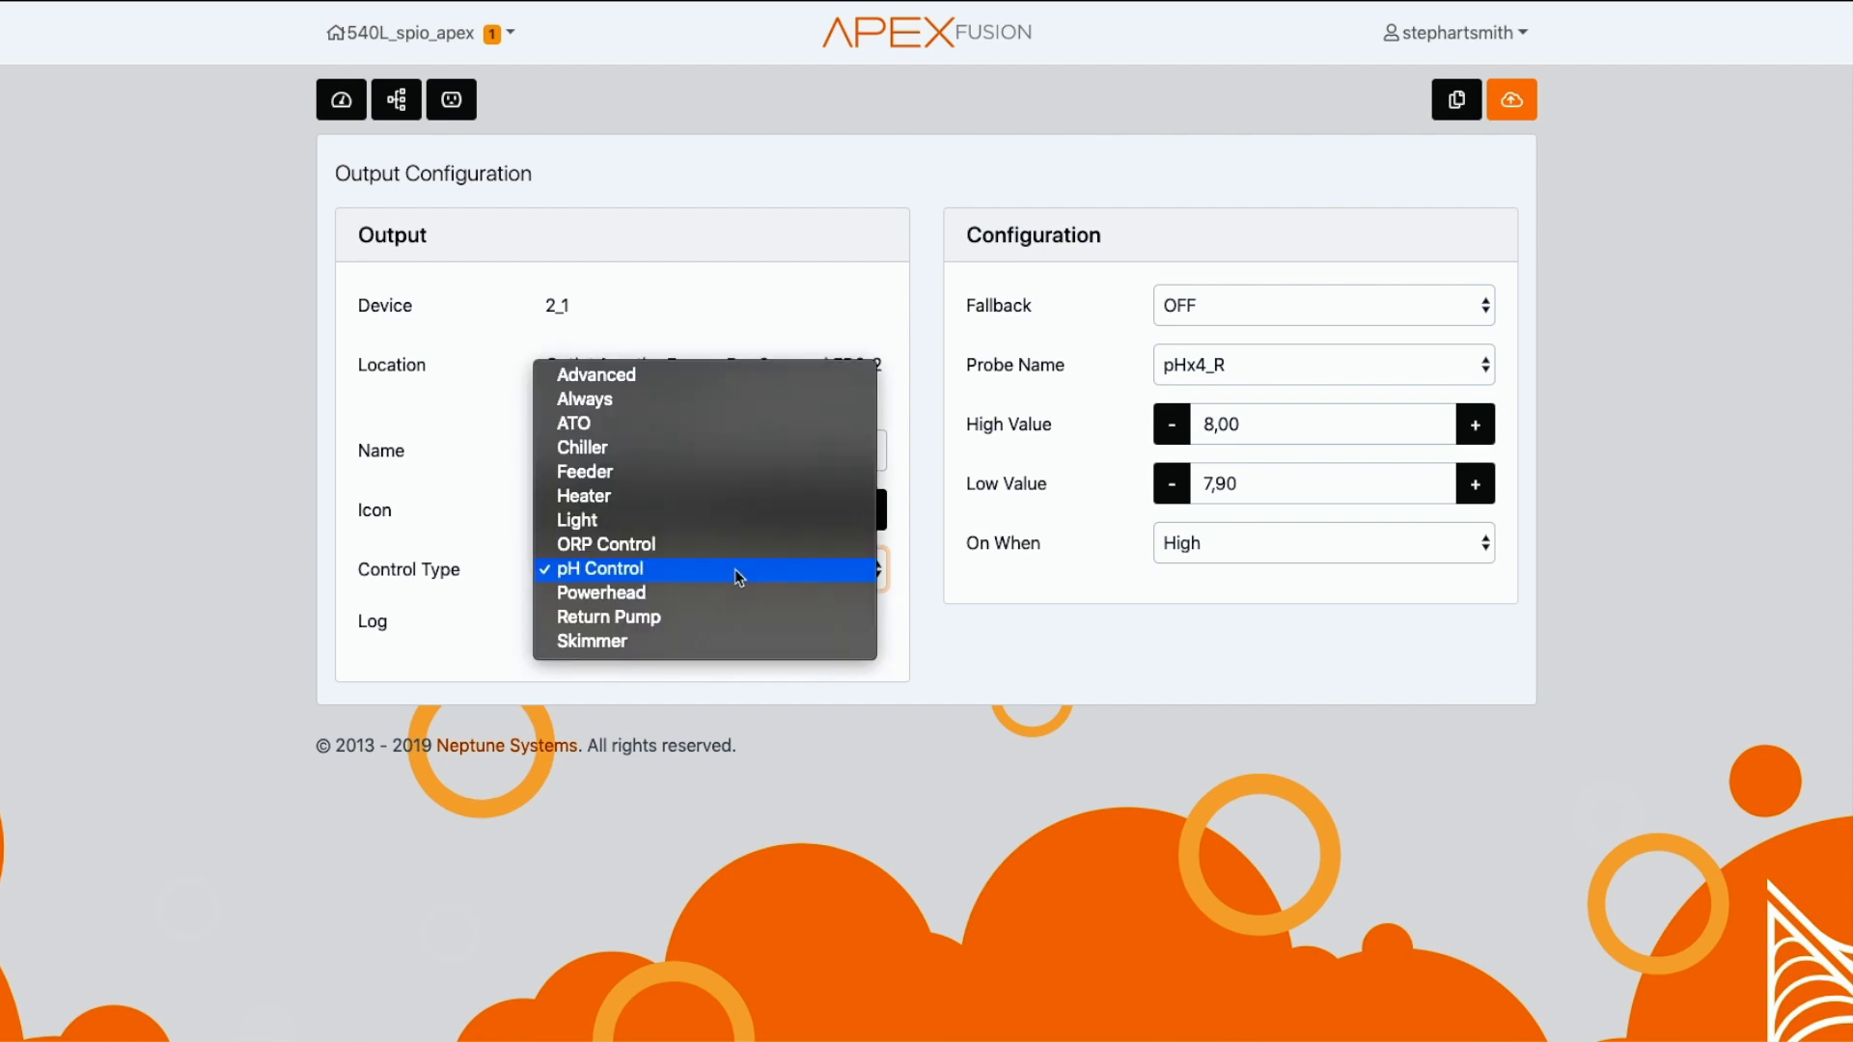
pyautogui.click(722, 644)
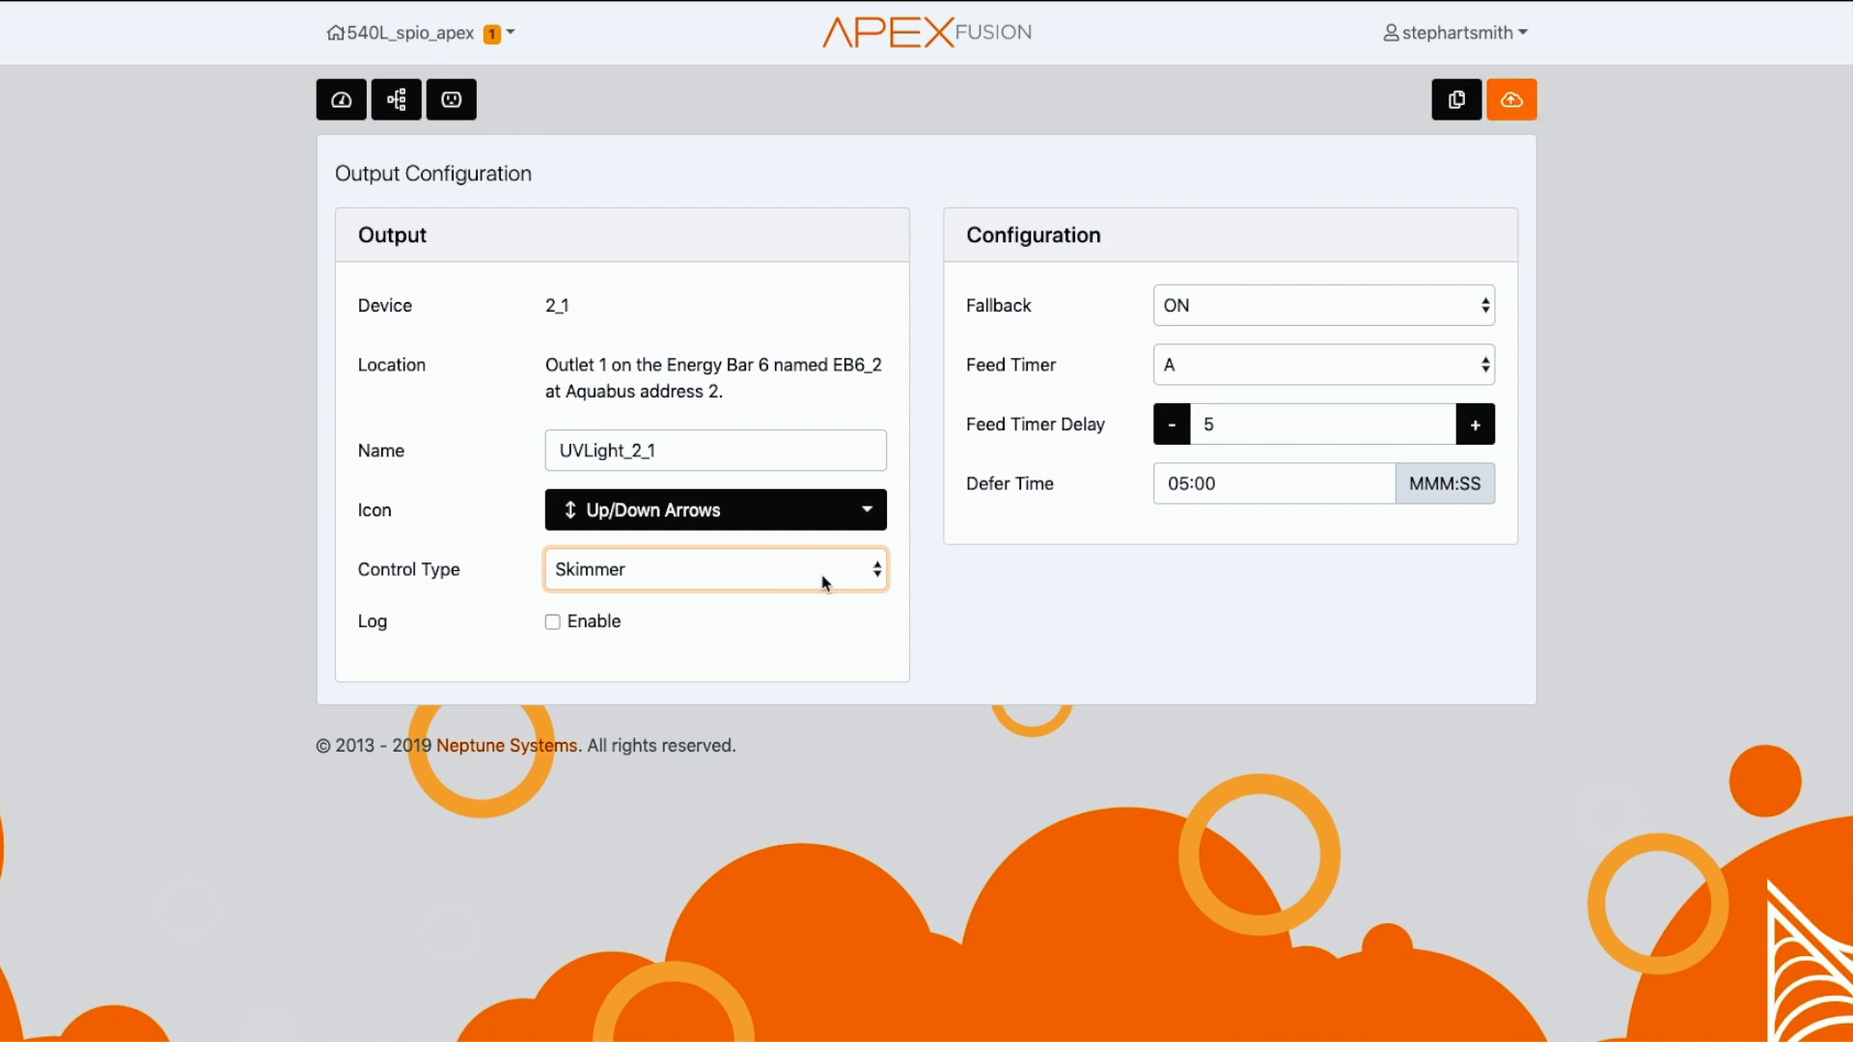
pyautogui.click(1512, 102)
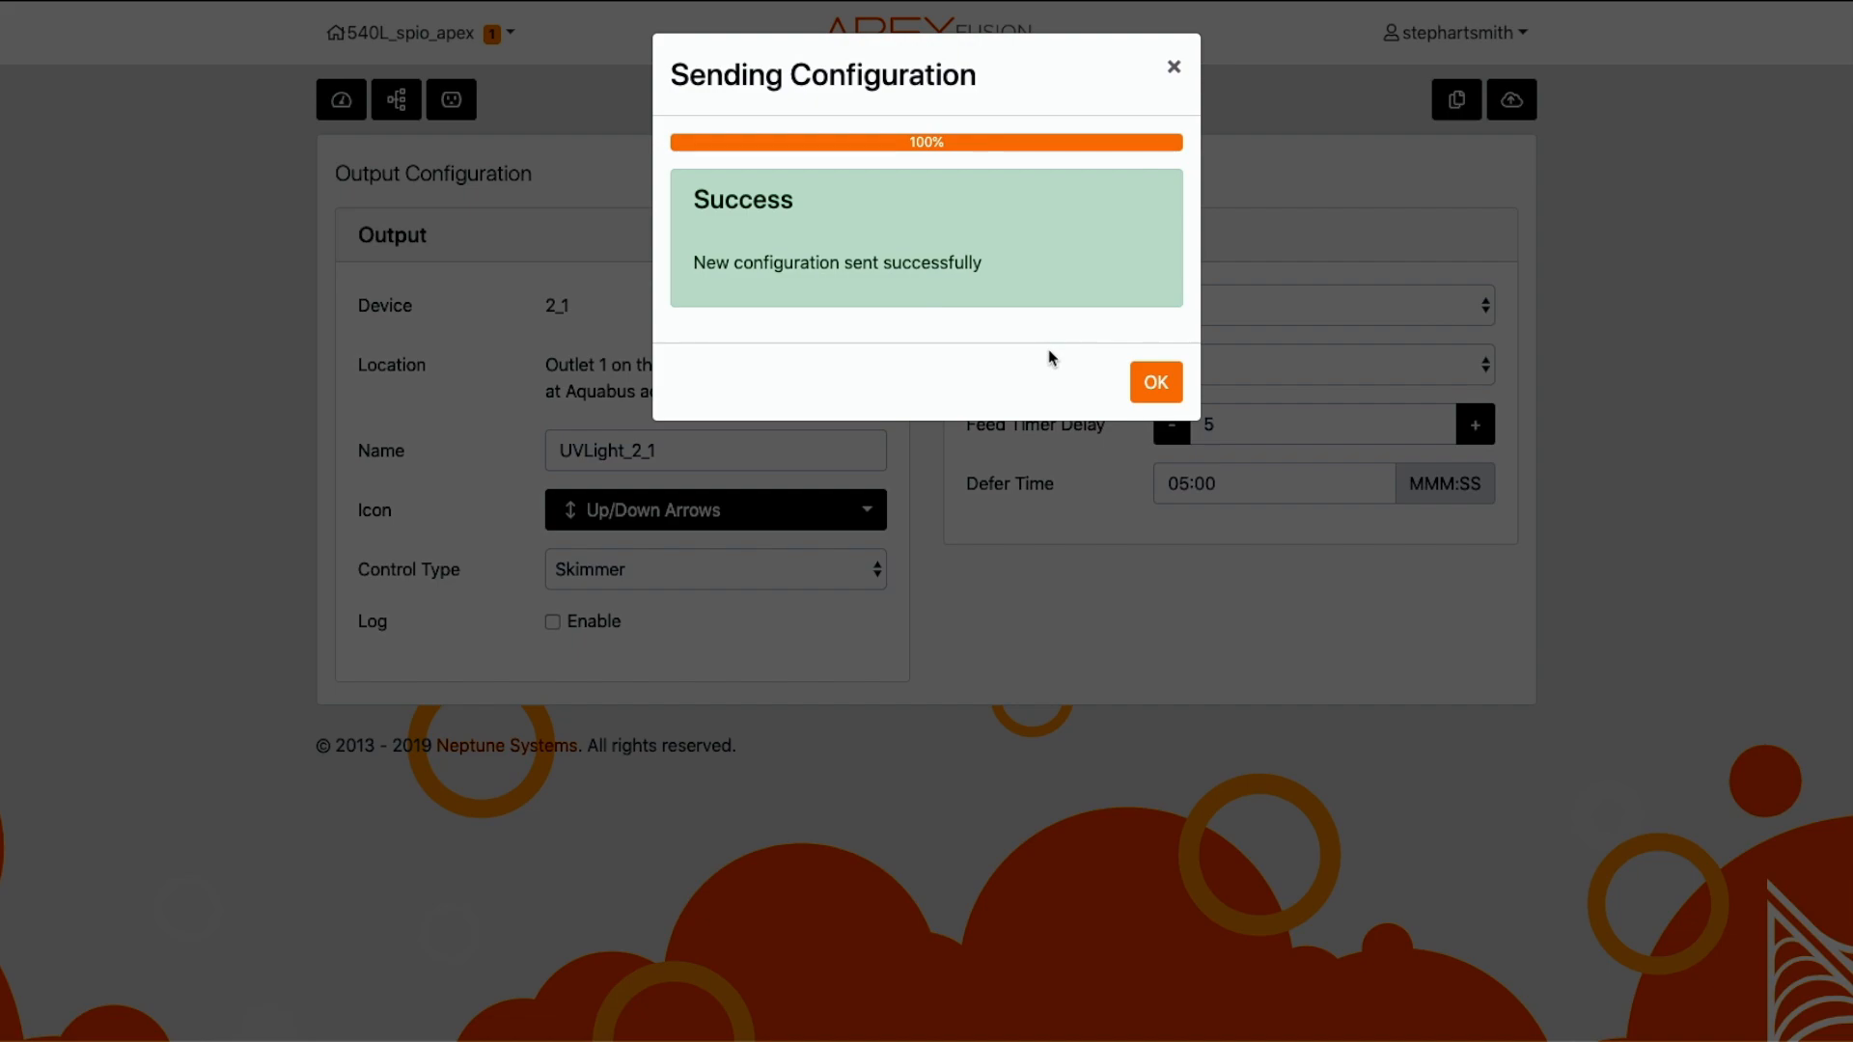
pyautogui.click(1156, 382)
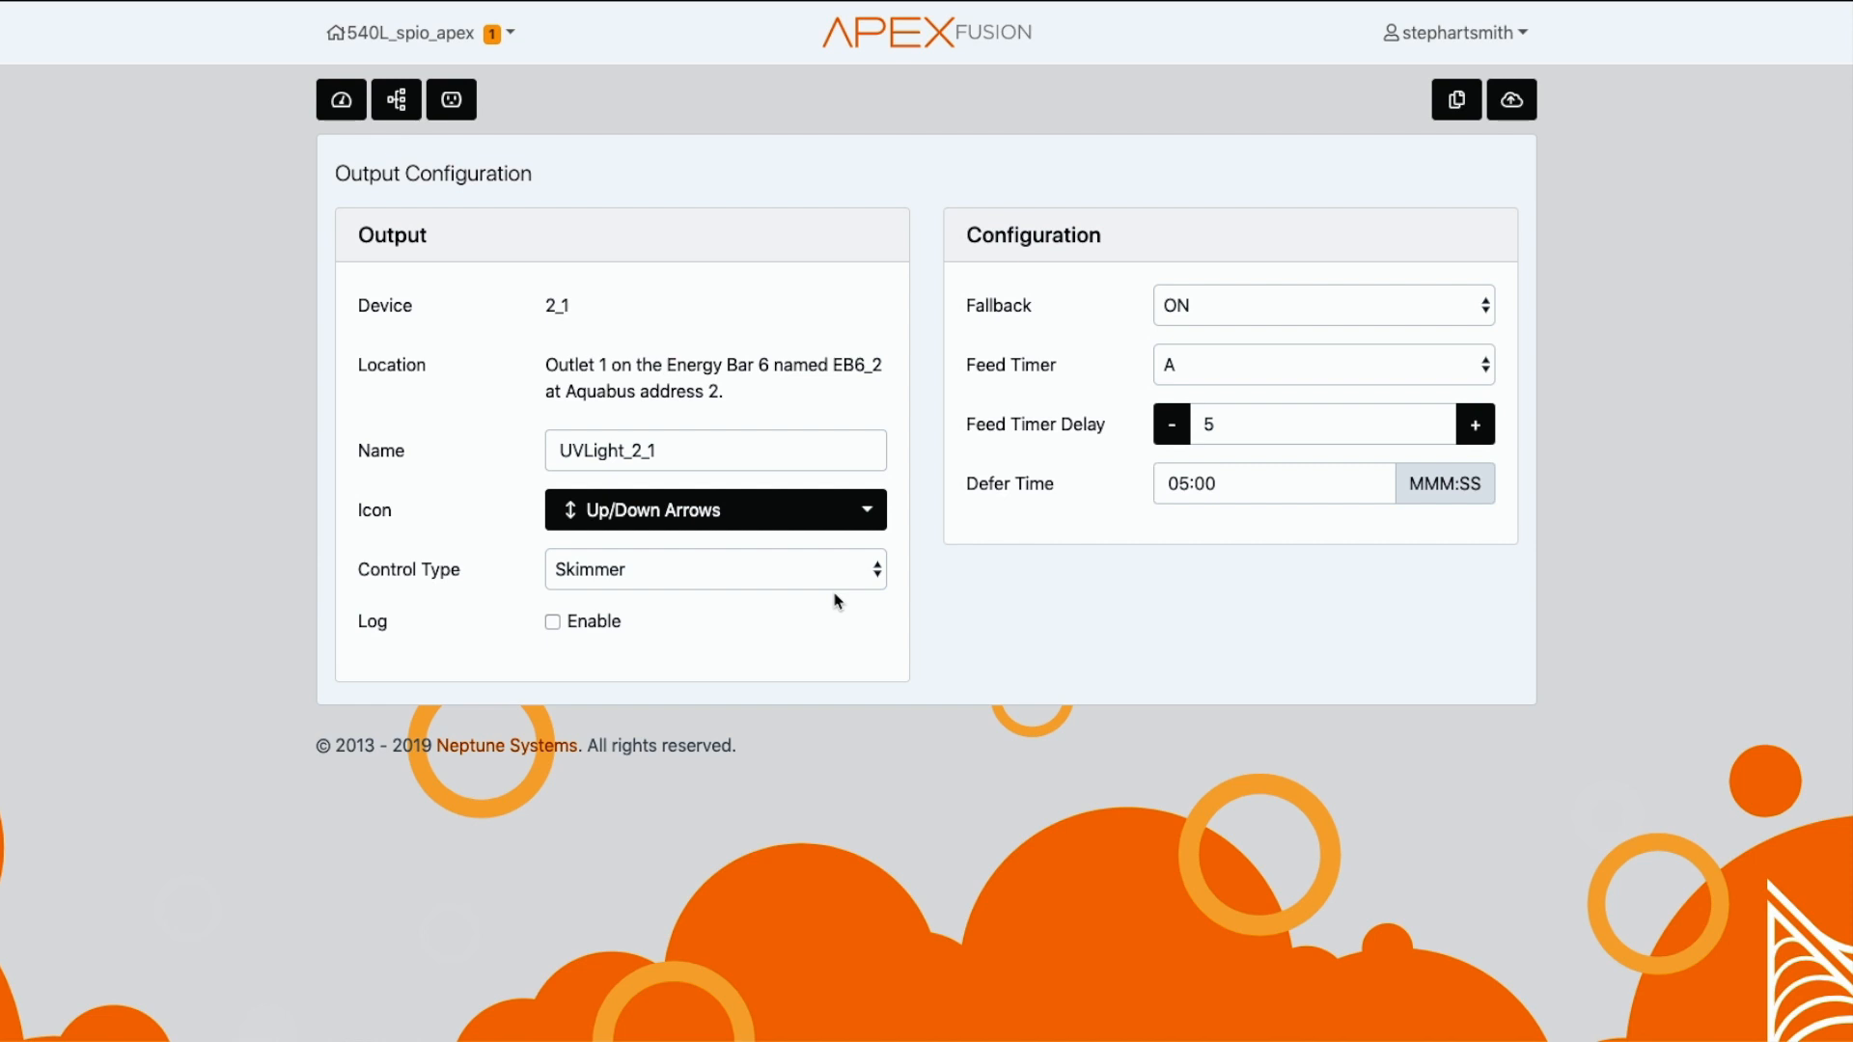
# Switch UVLight_2_1's control type to Advanced, back to Skimmer and again to Advanced to compare the form with its code.
pyautogui.click(739, 569)
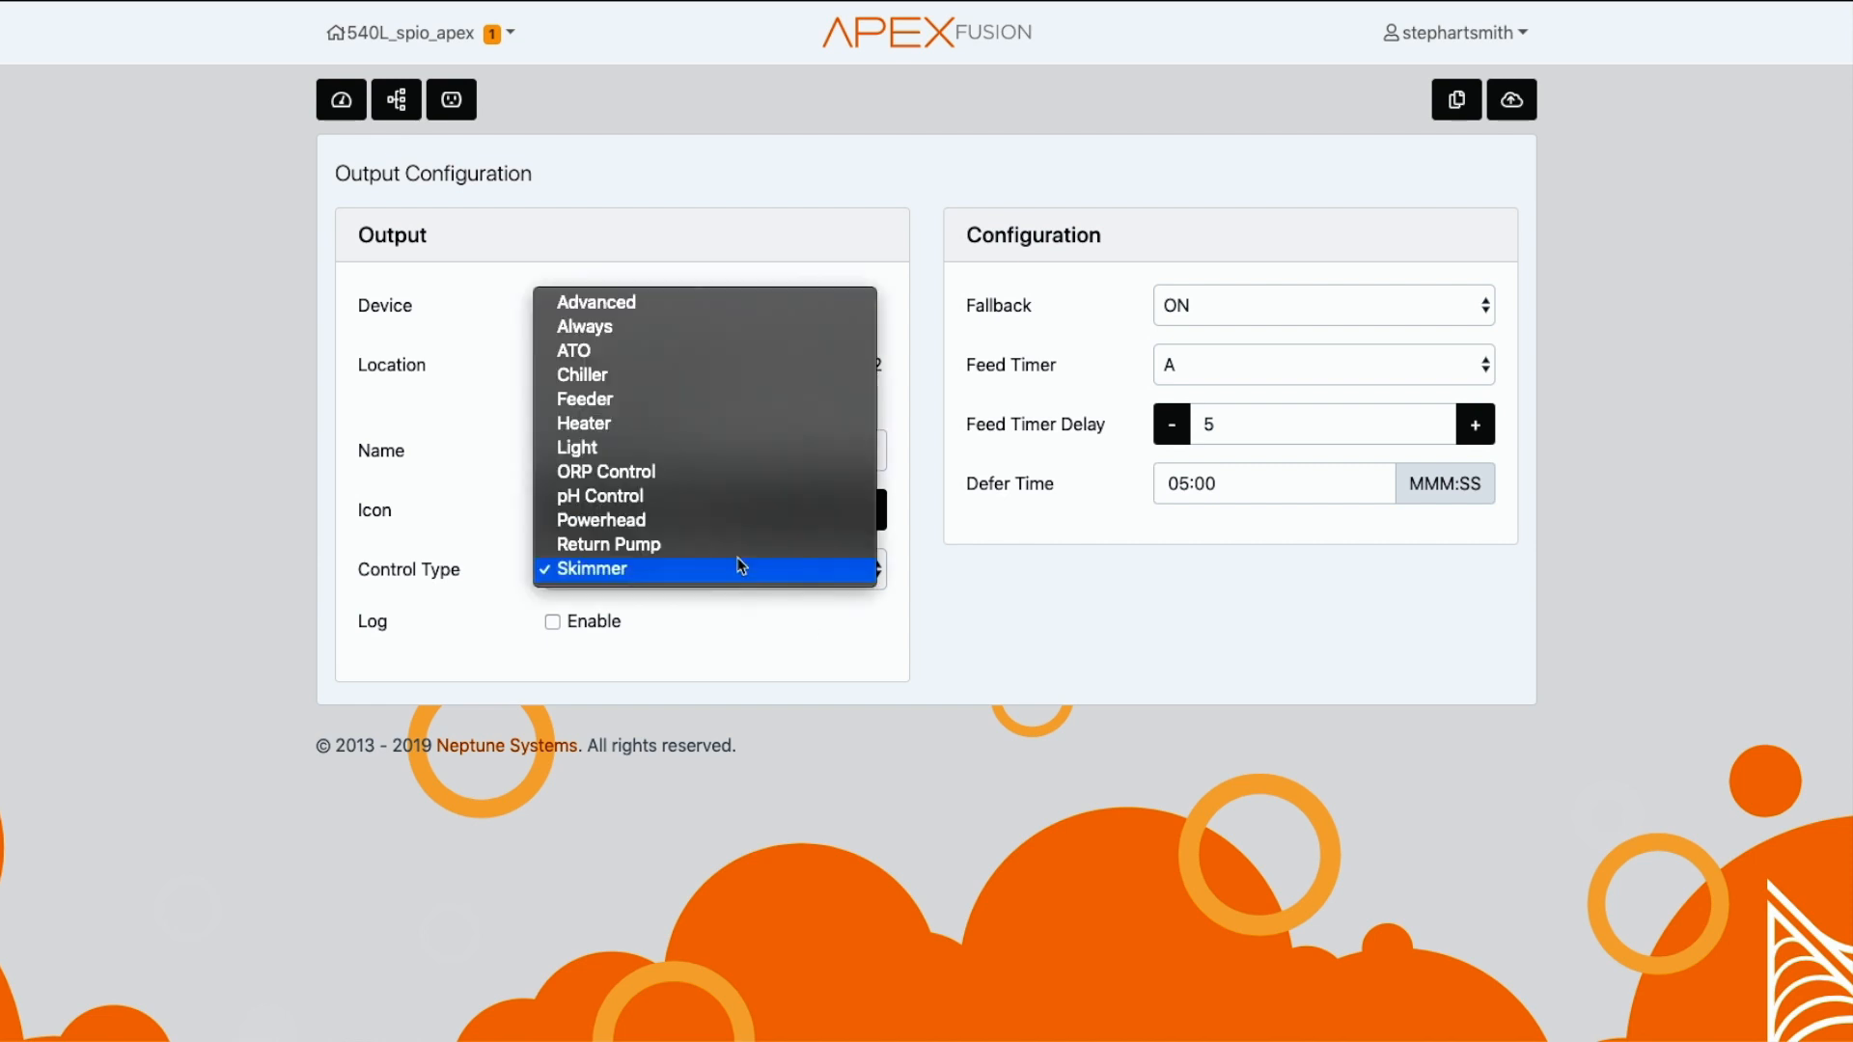
pyautogui.click(647, 303)
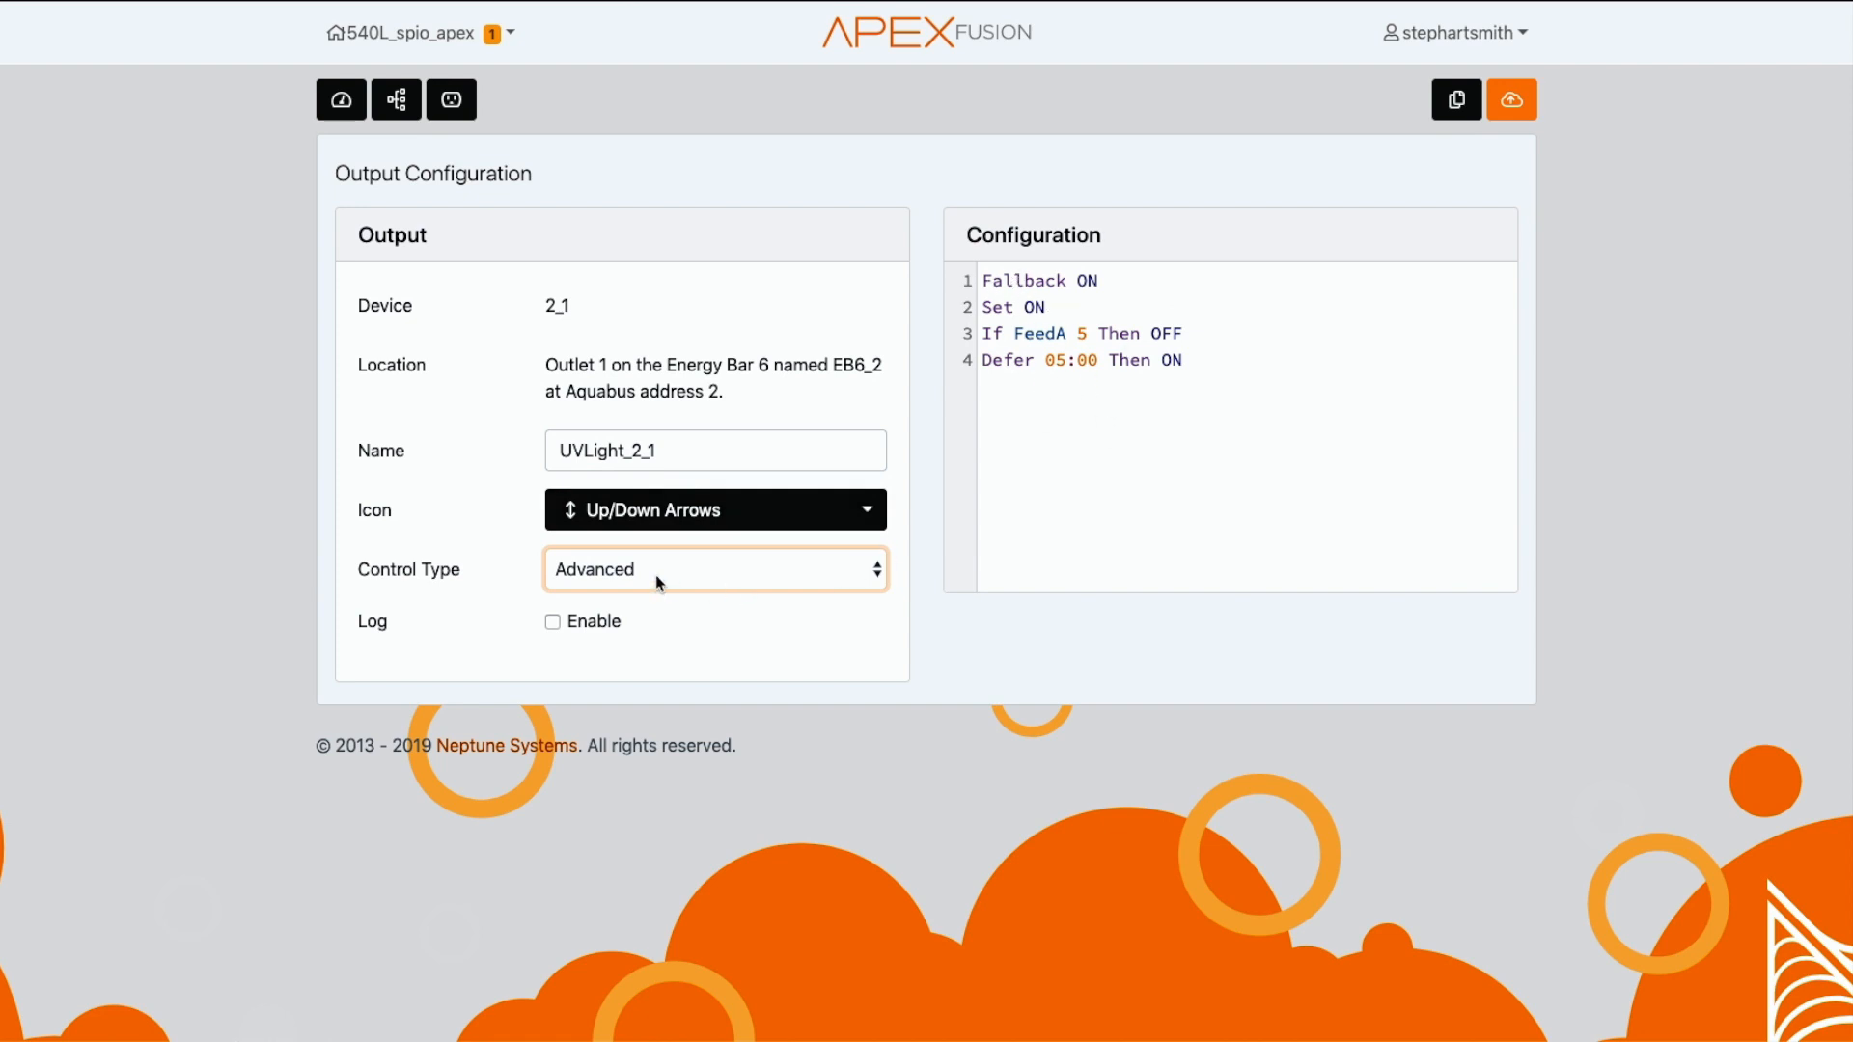
pyautogui.click(752, 576)
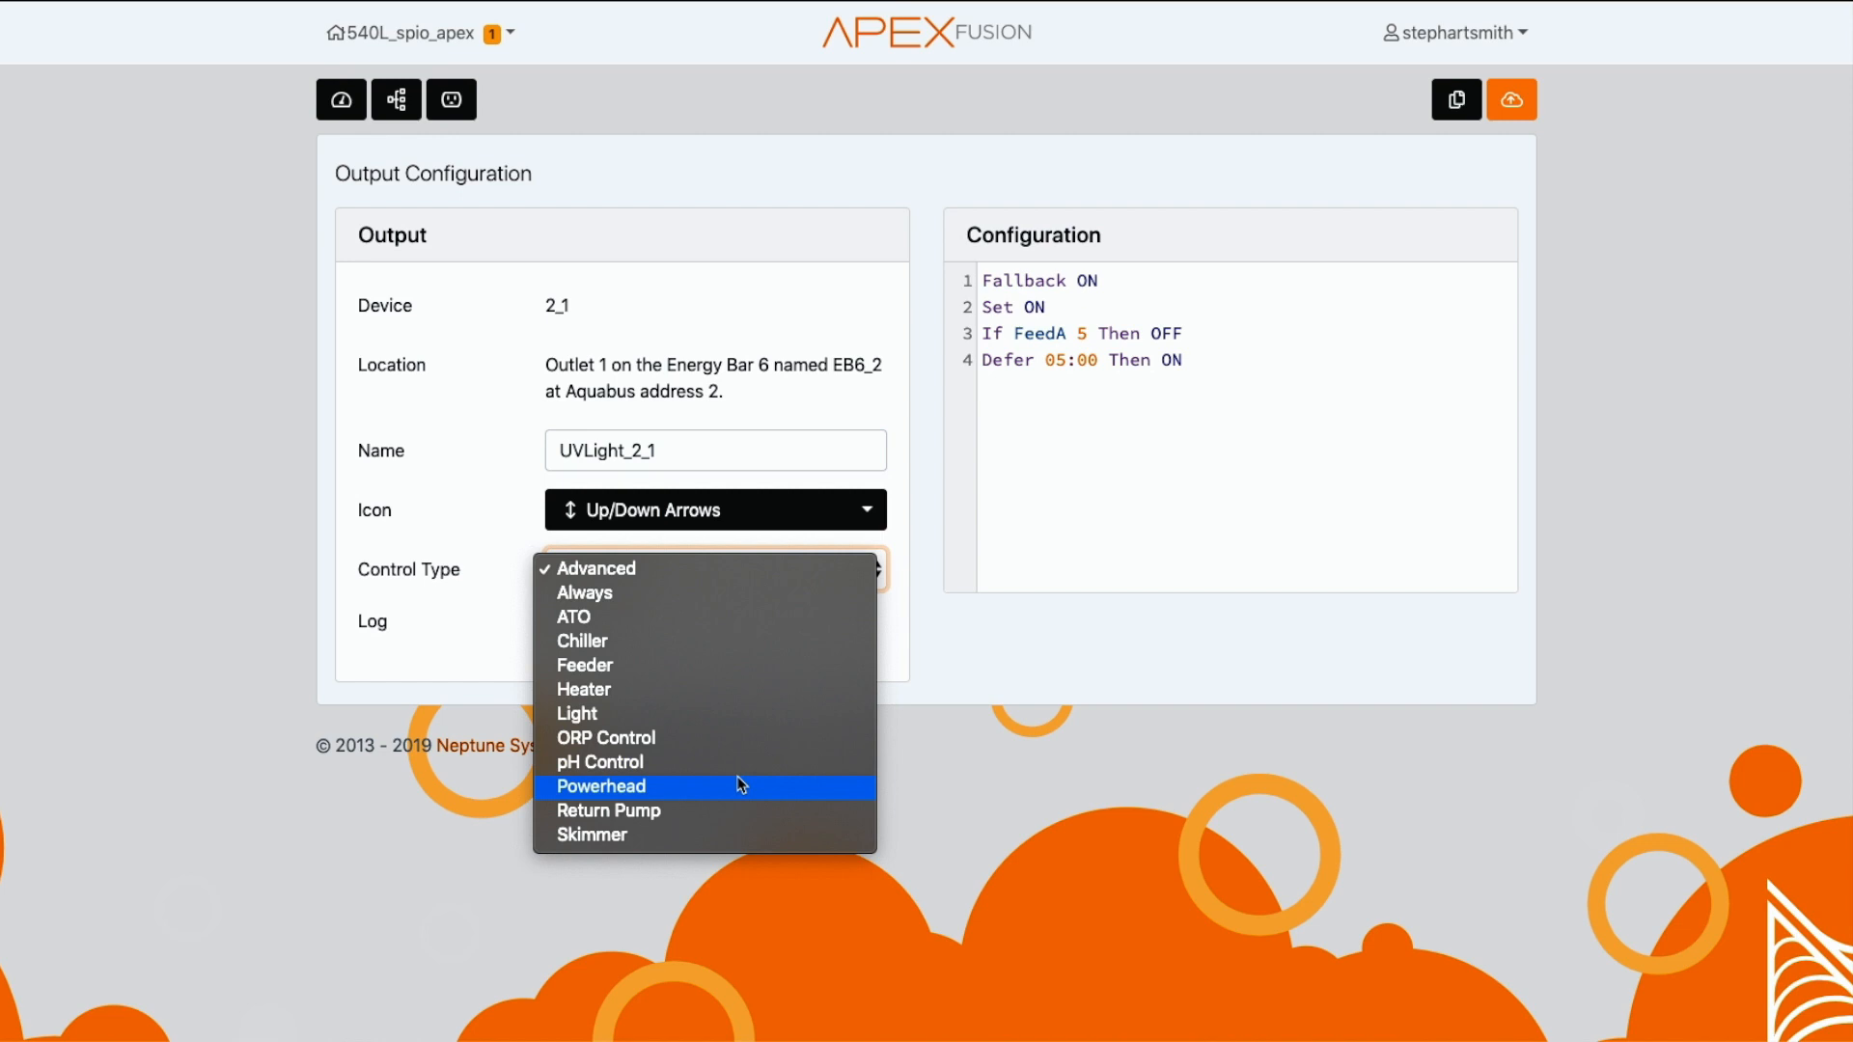
pyautogui.click(741, 837)
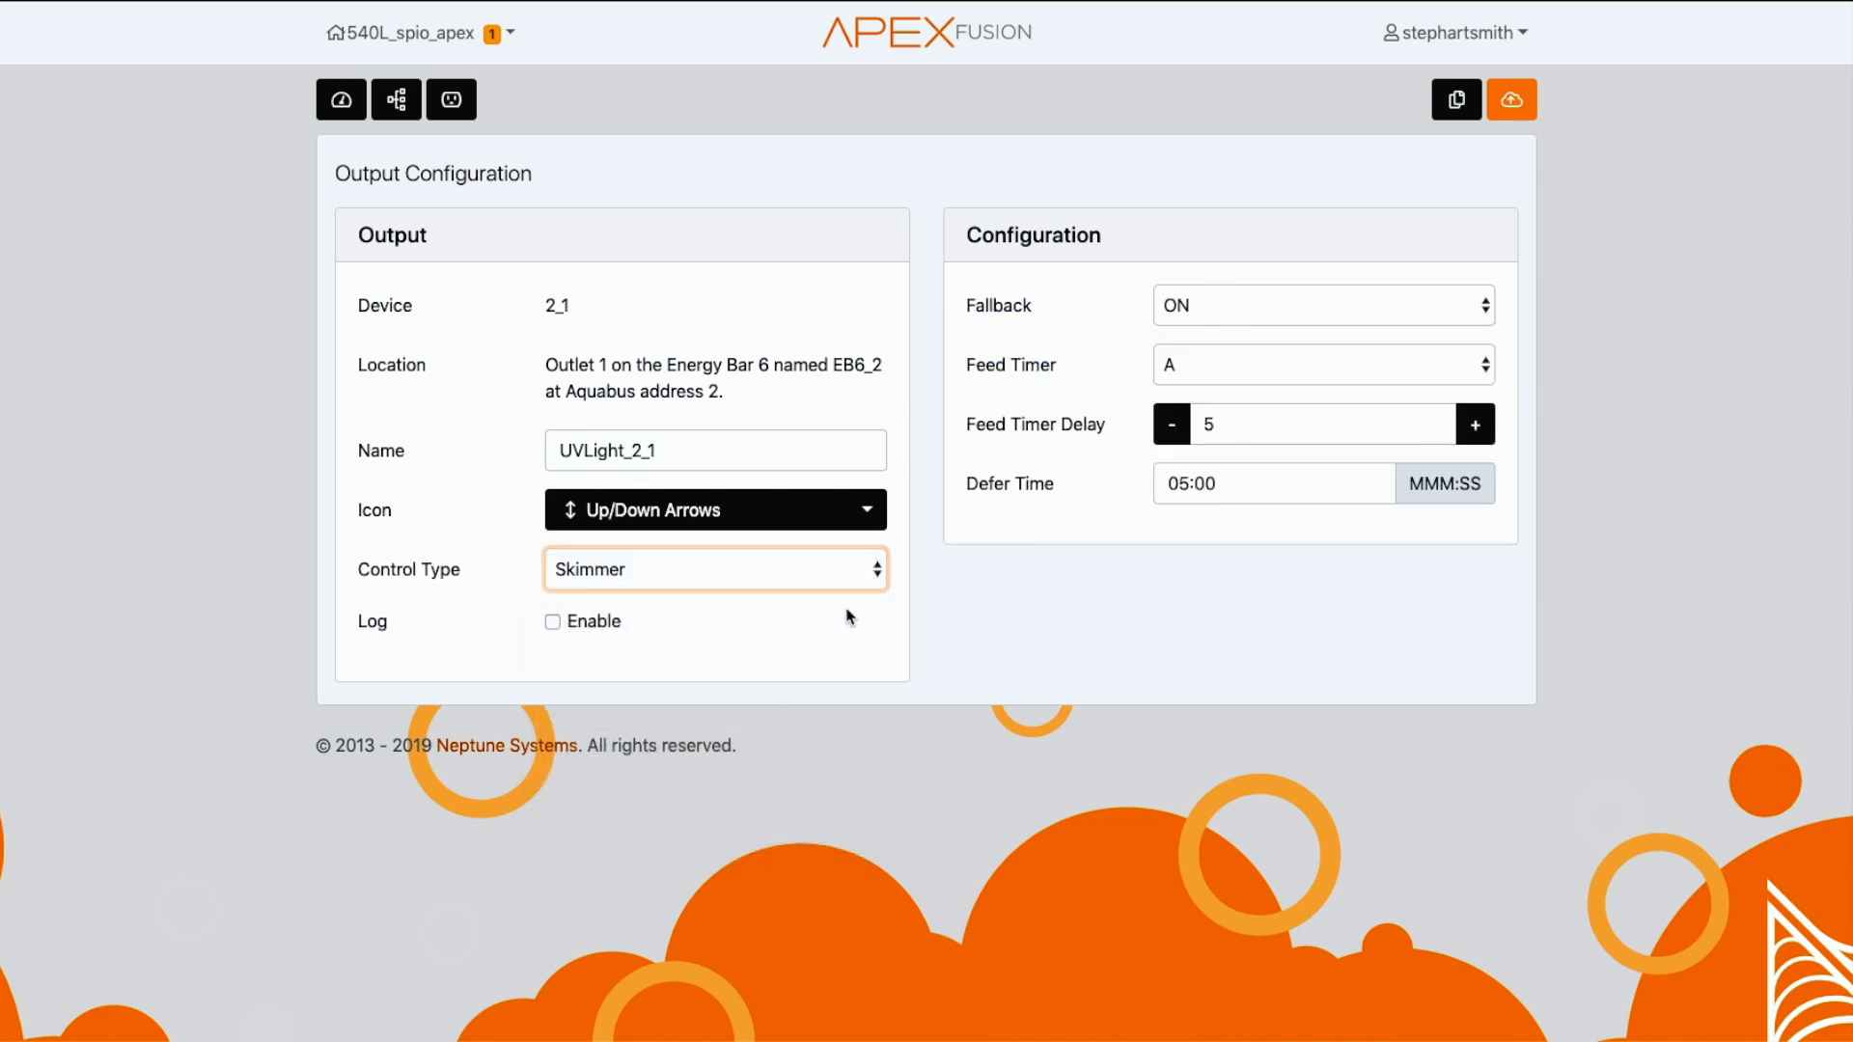
pyautogui.click(797, 580)
pyautogui.click(737, 296)
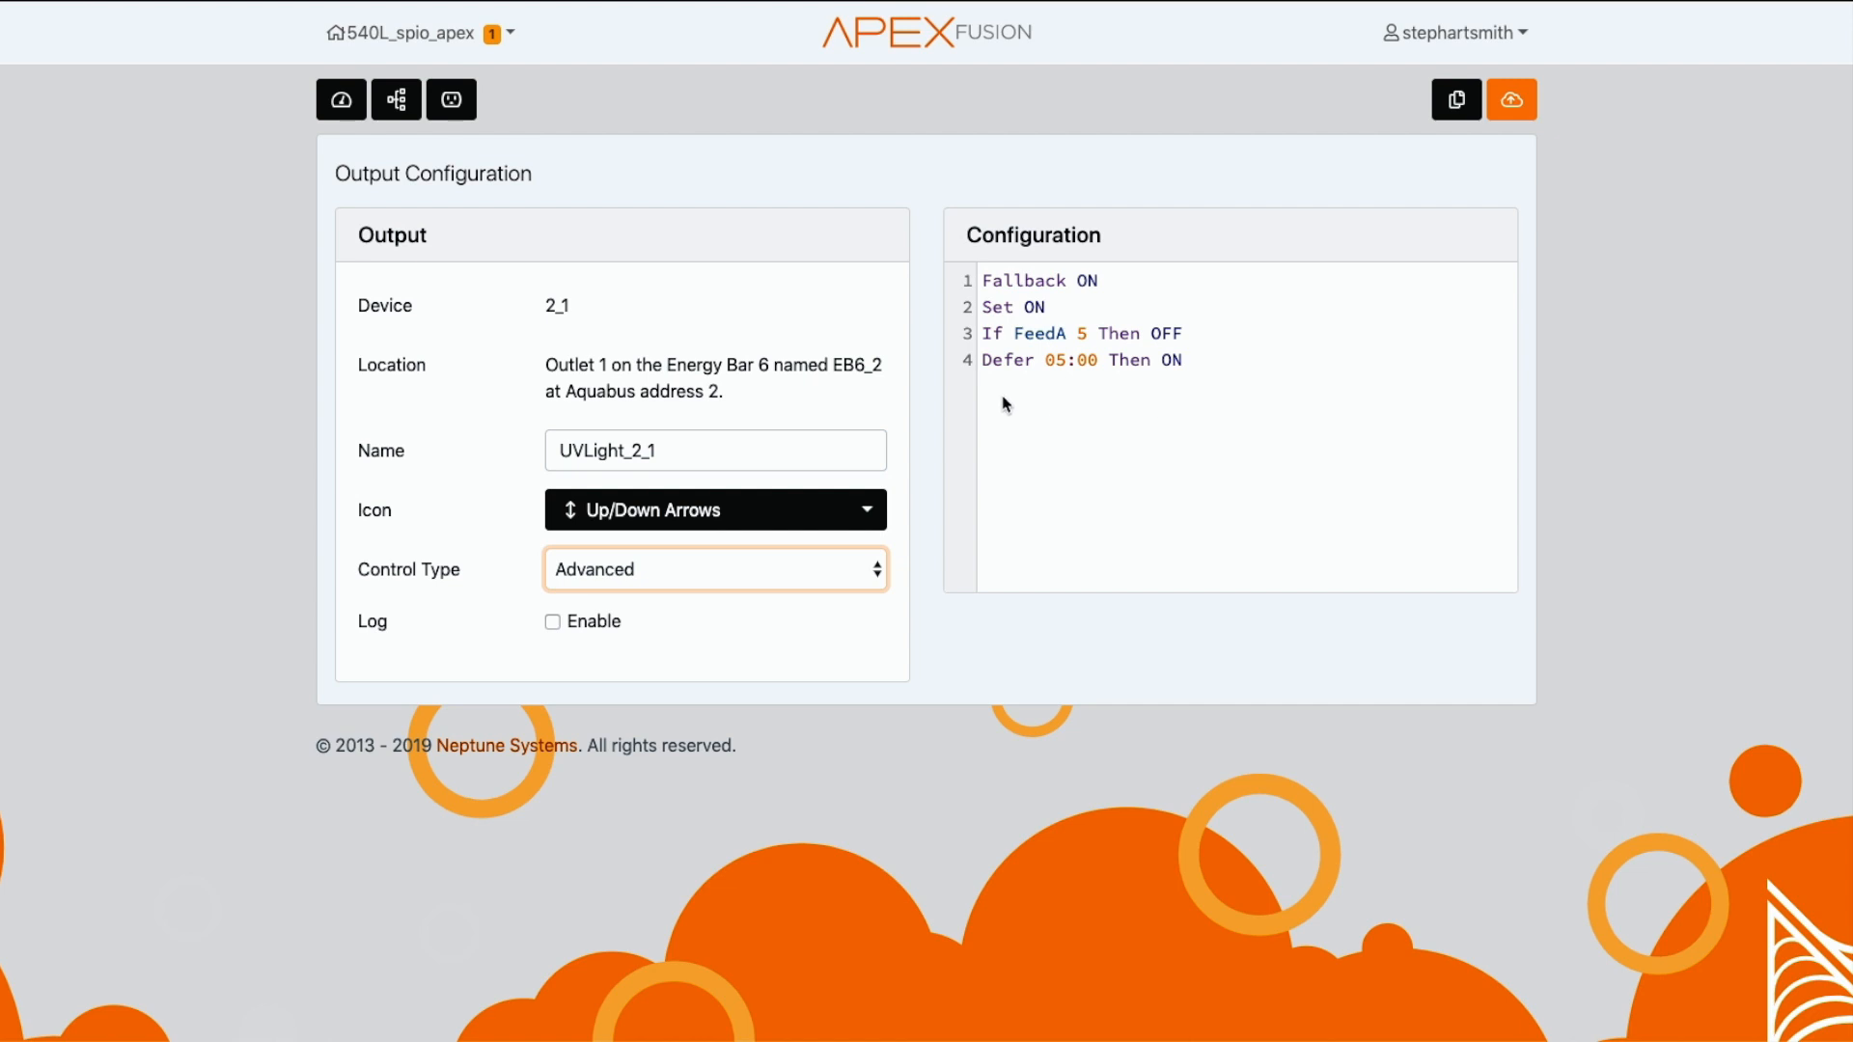
# Examine the Defer, If, Set and Fallback keywords in UVLight_2_1's configuration code.
pyautogui.doubleClick(1006, 360)
pyautogui.doubleClick(995, 334)
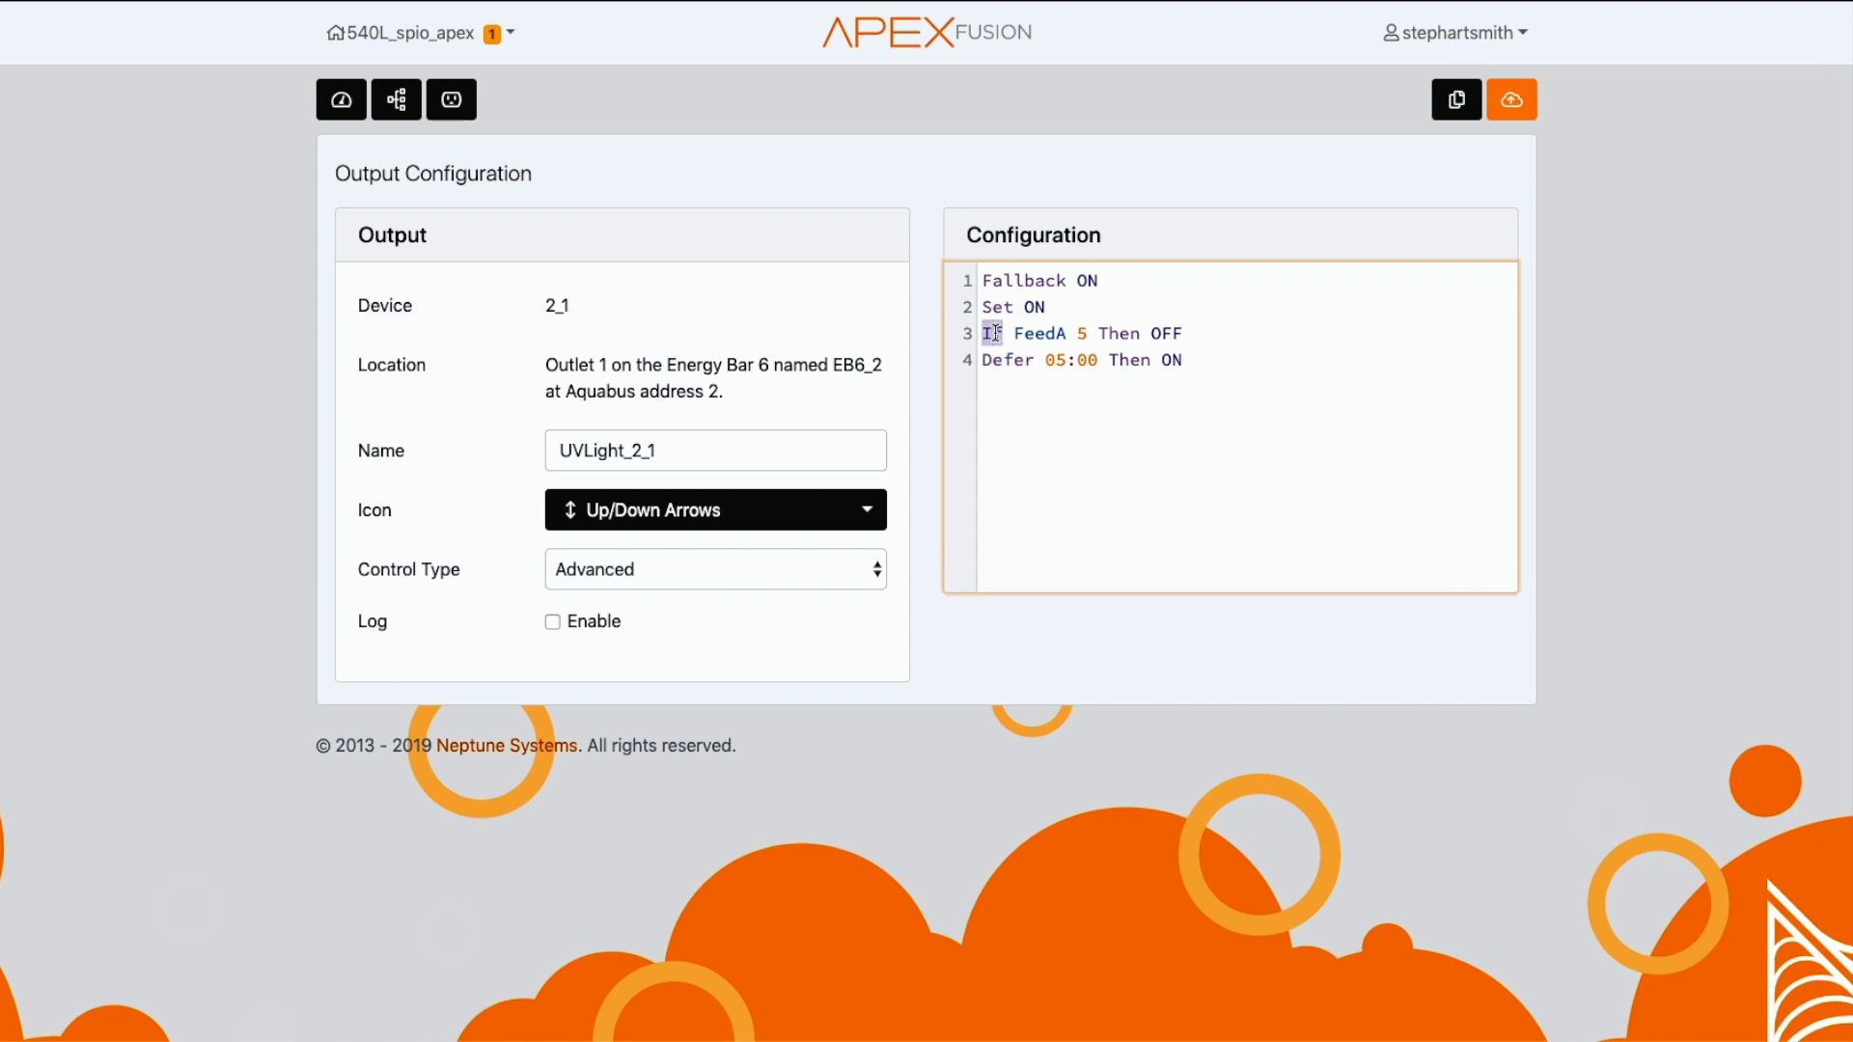
pyautogui.doubleClick(1001, 305)
pyautogui.doubleClick(1016, 282)
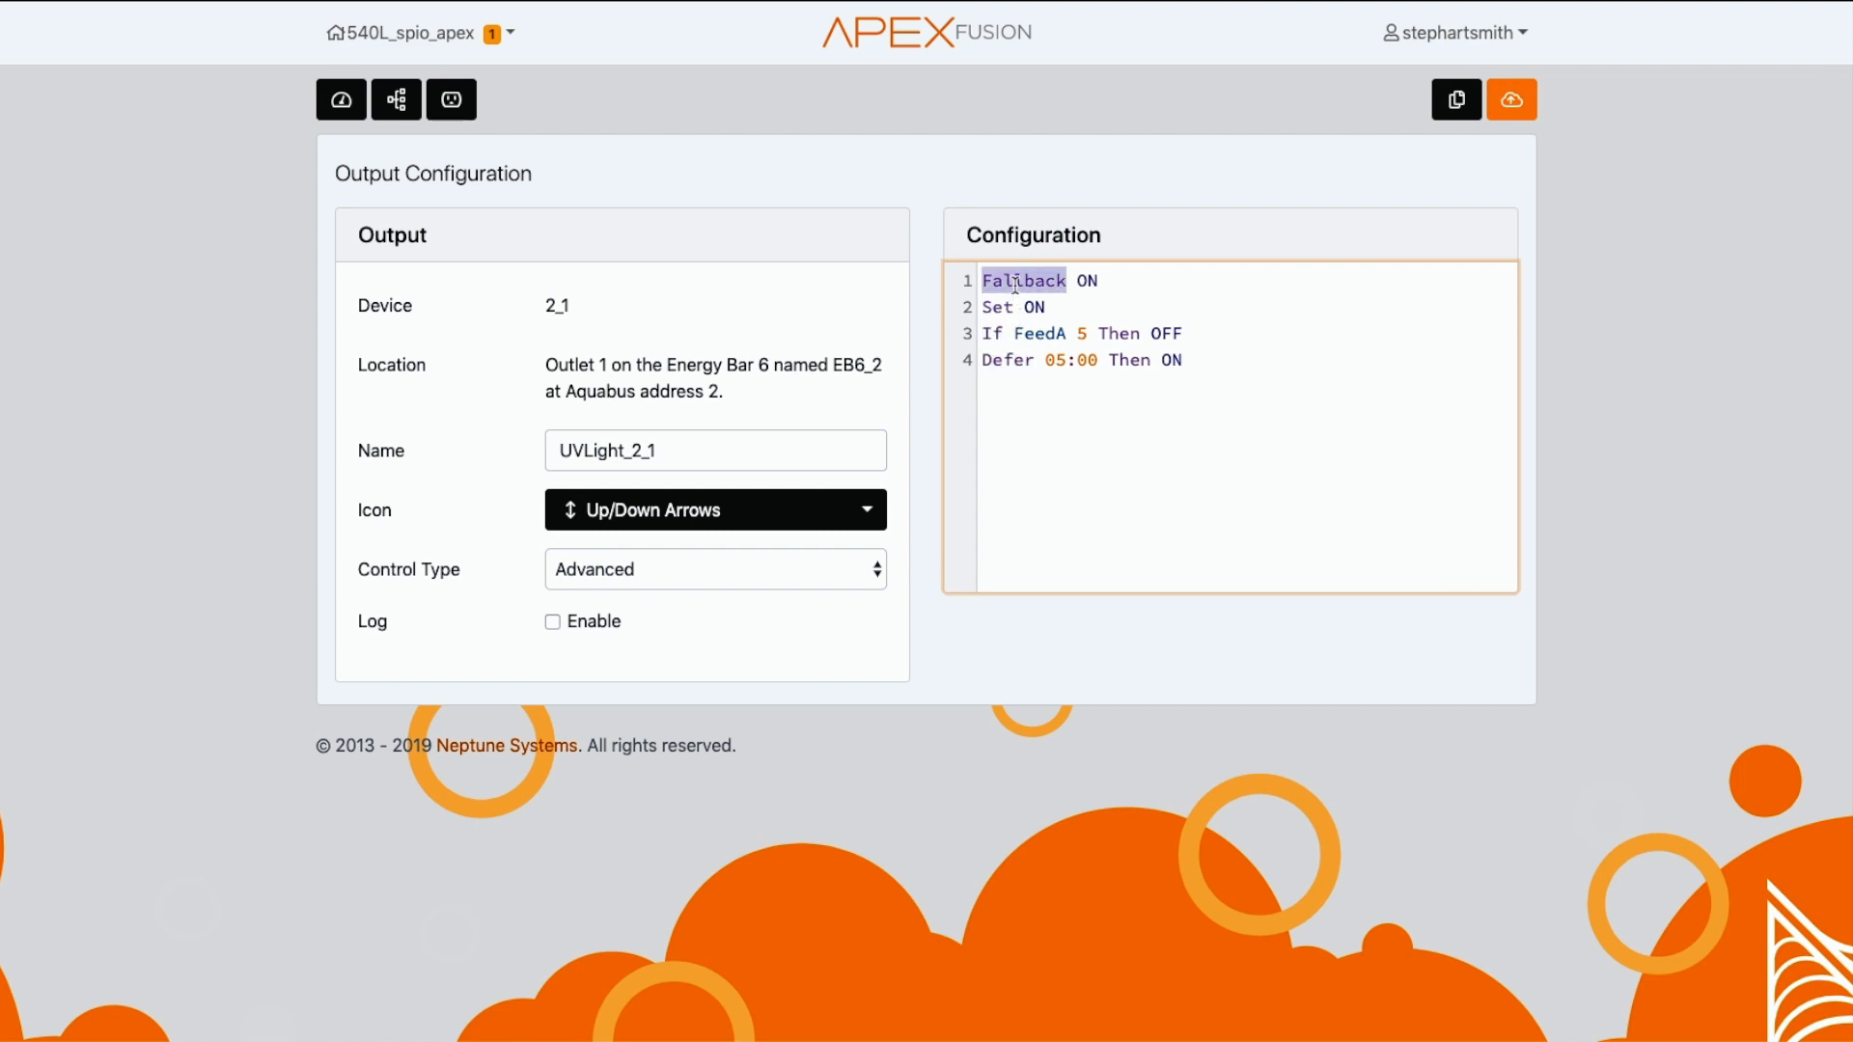
pyautogui.doubleClick(1008, 362)
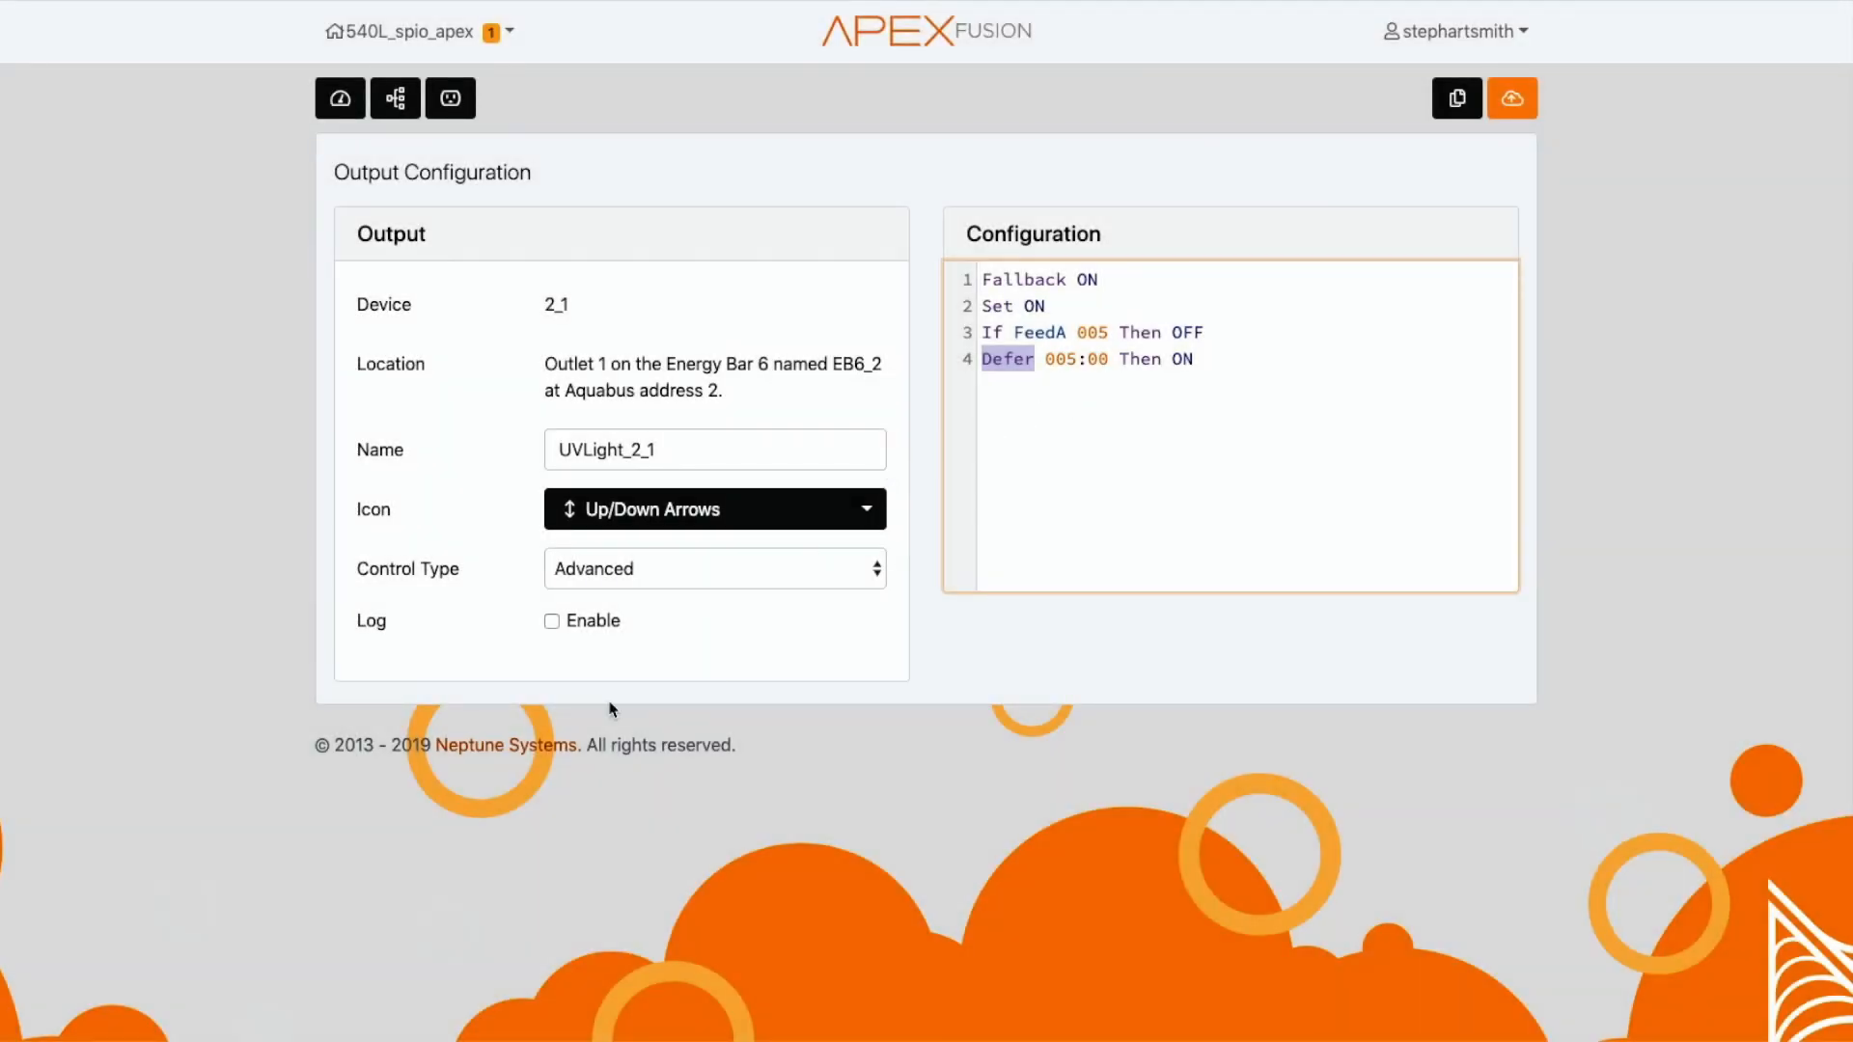
# Enable logging for UVLight_2_1 and open the Apex's Output Log.
pyautogui.click(580, 624)
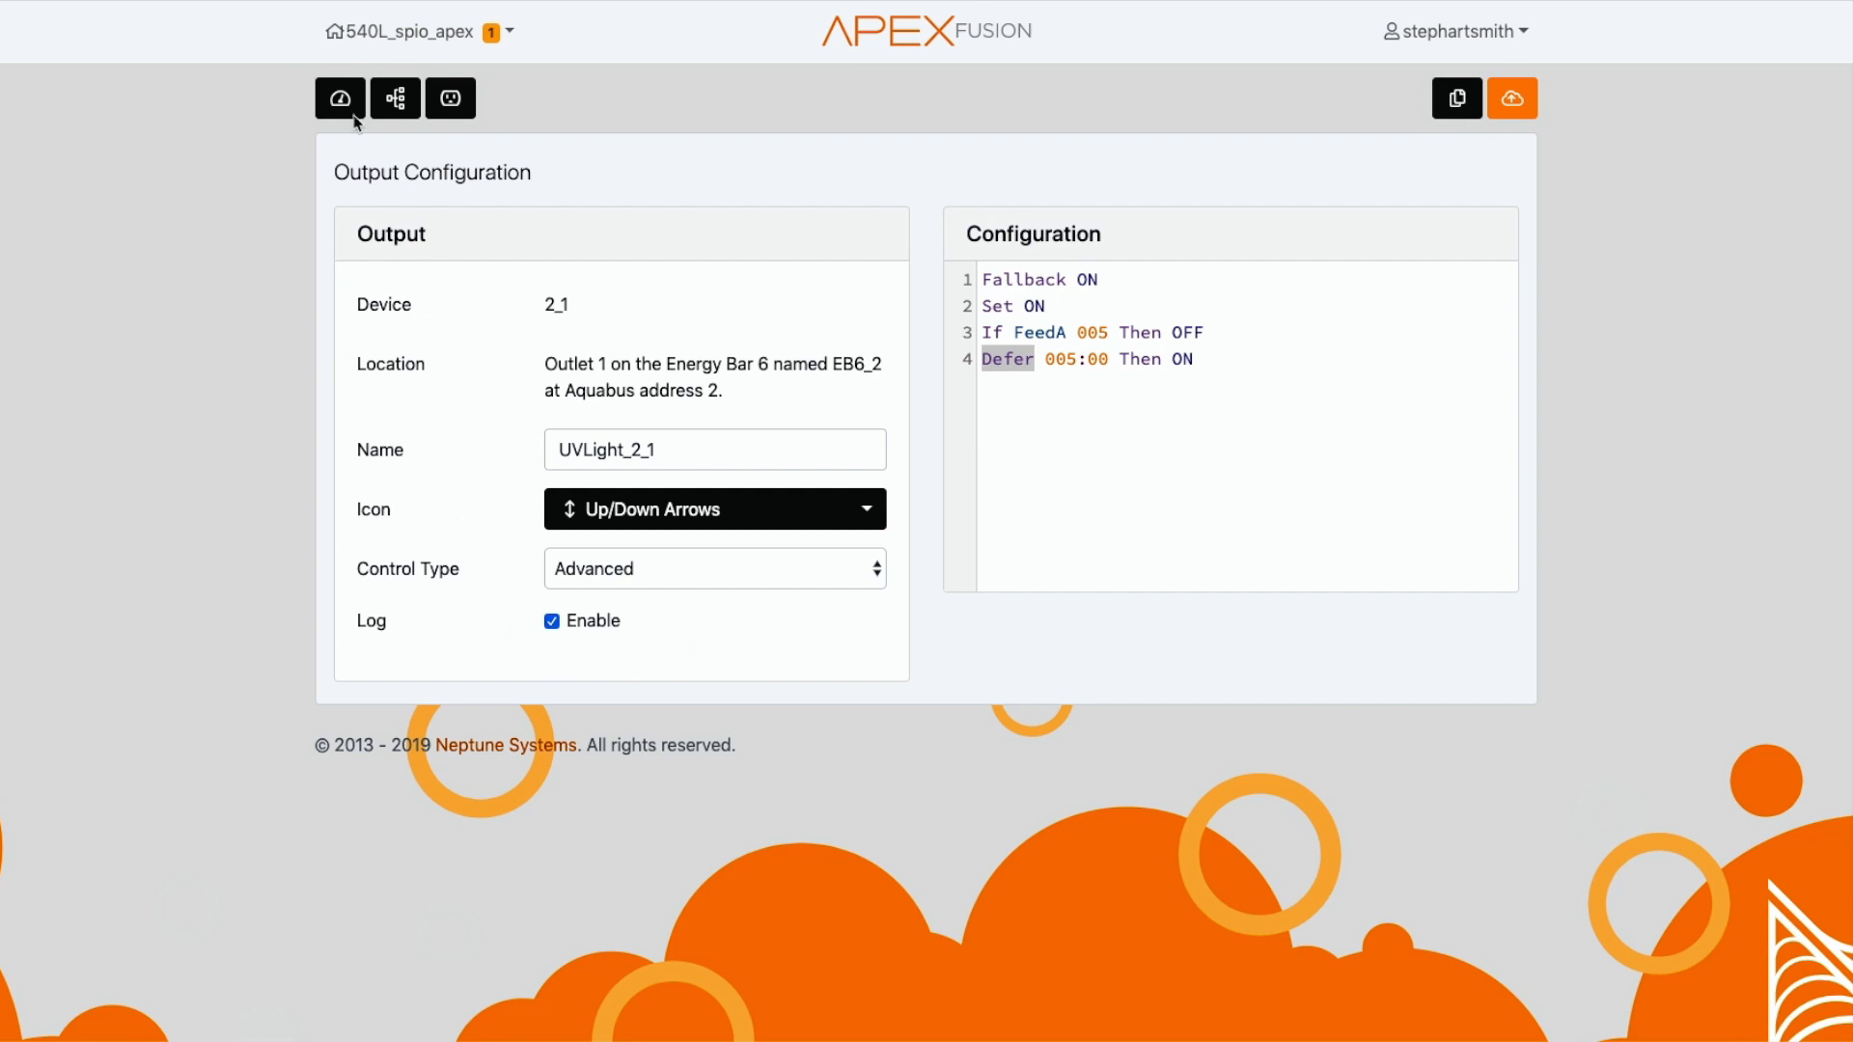
pyautogui.click(396, 35)
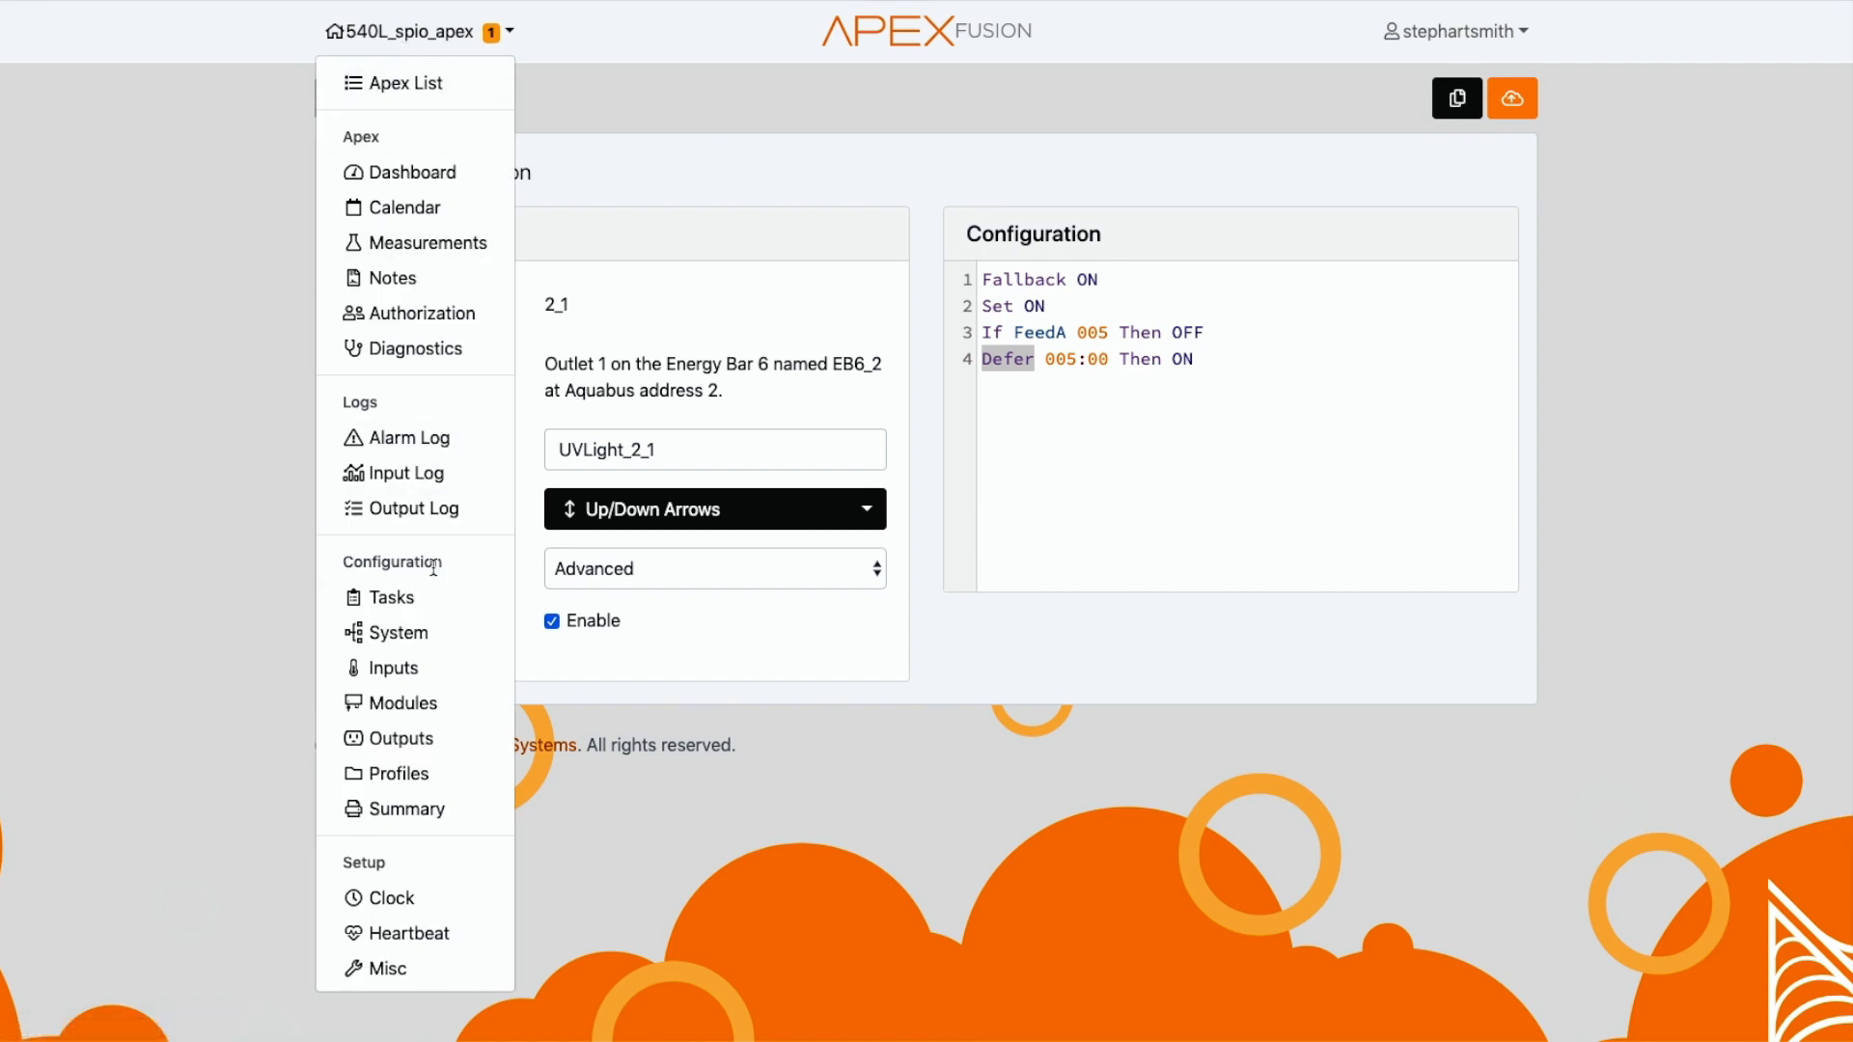
pyautogui.click(429, 509)
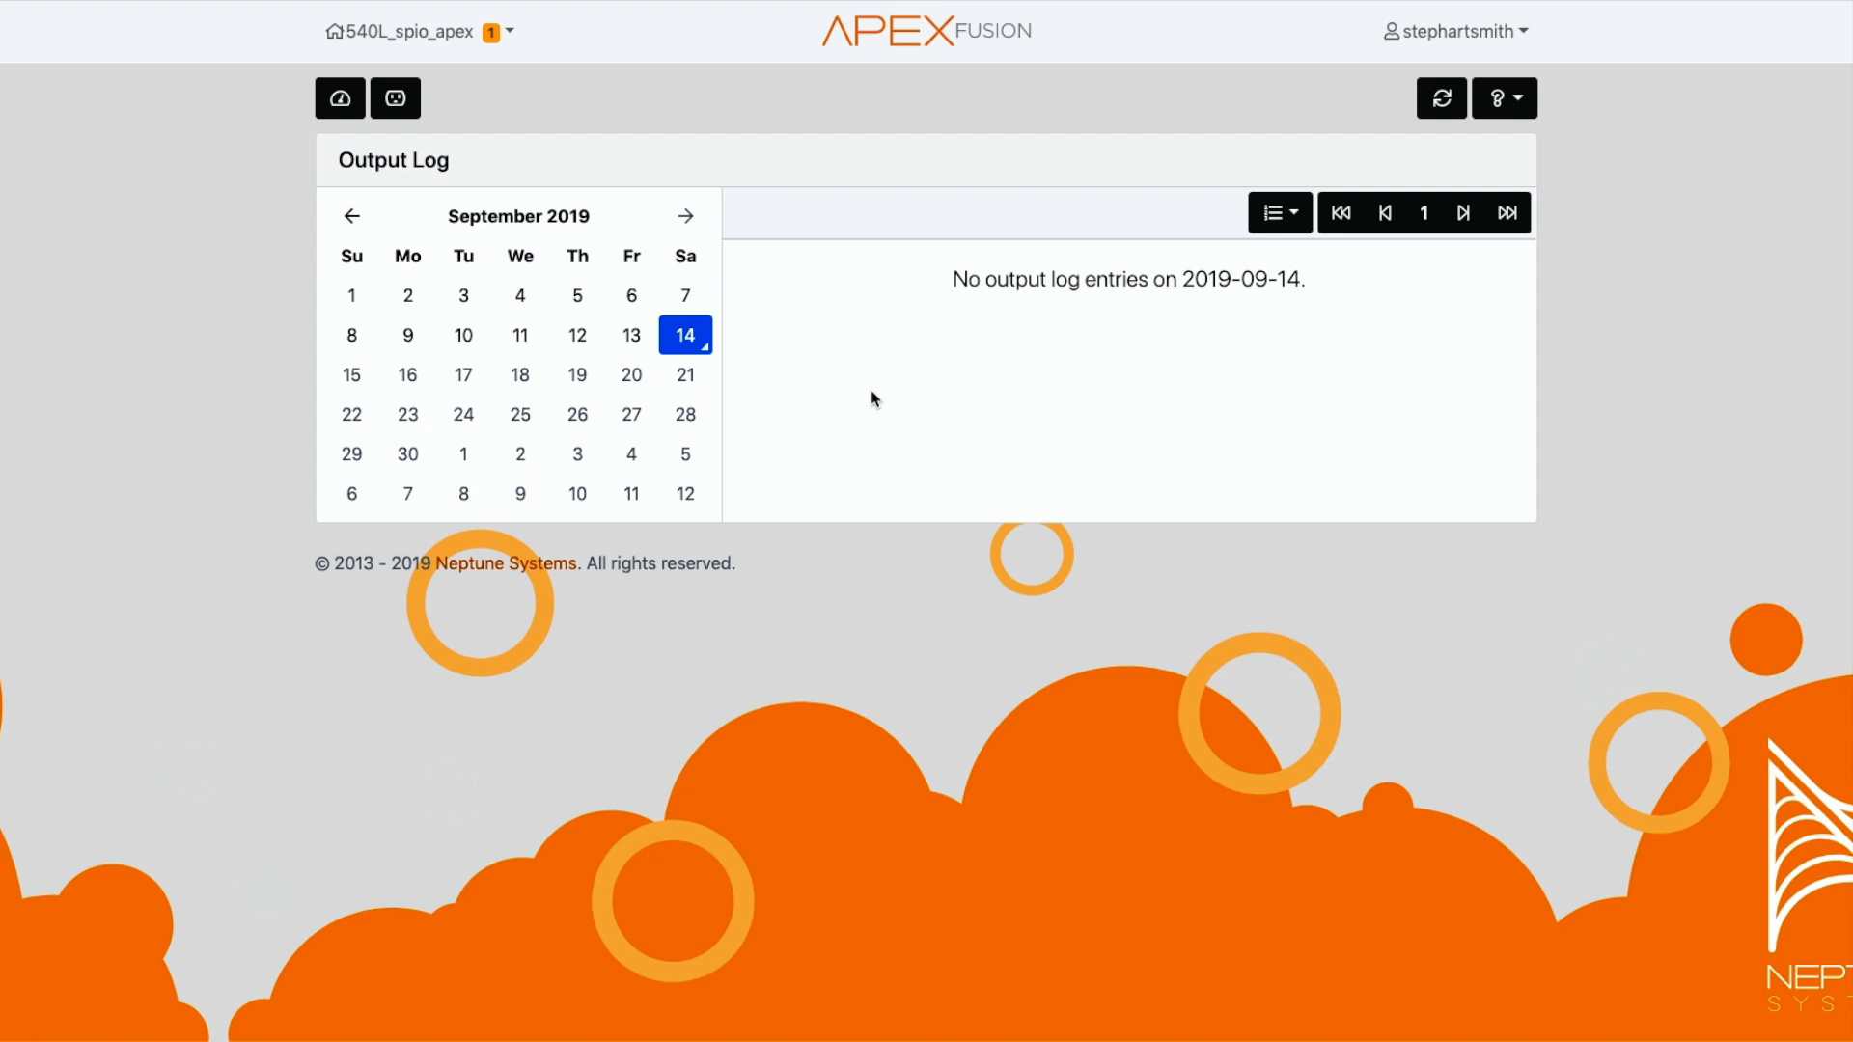
# Return to the dashboard and switch UVLight_2_1 to AUTO and back to OFF.
pyautogui.click(340, 99)
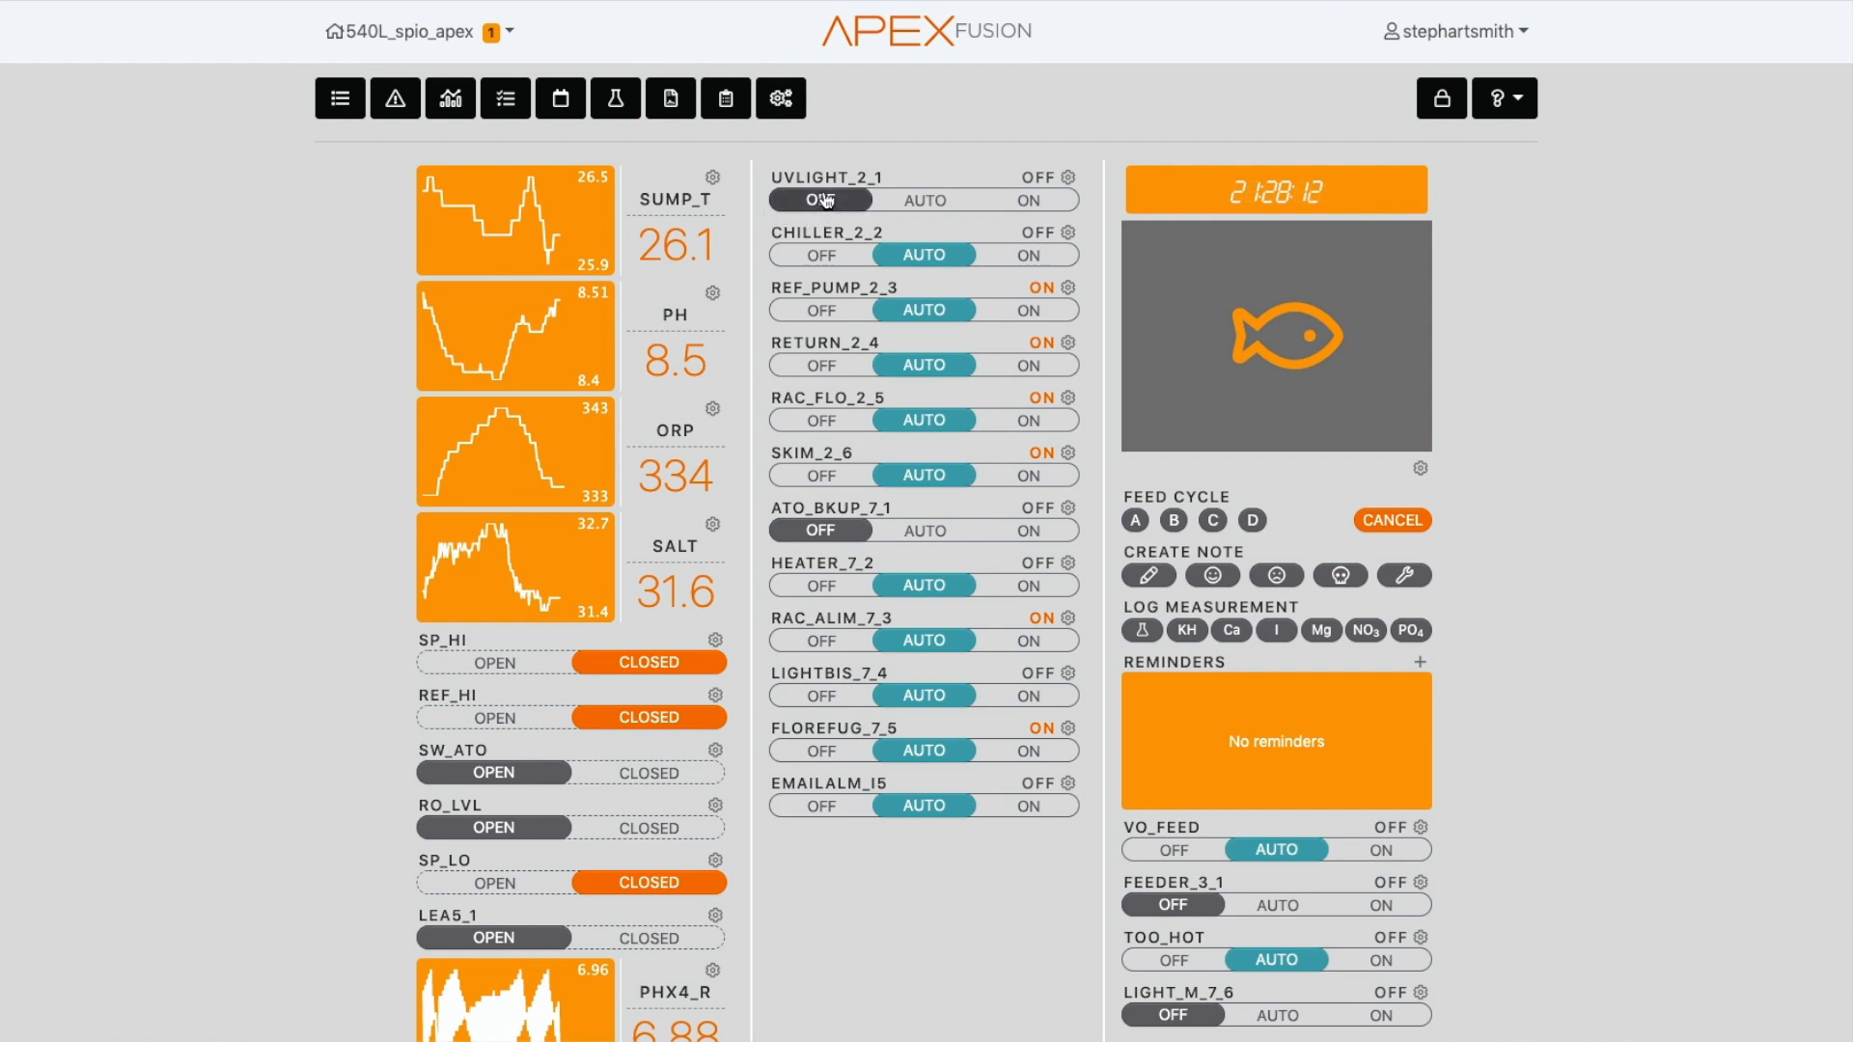
pyautogui.click(927, 201)
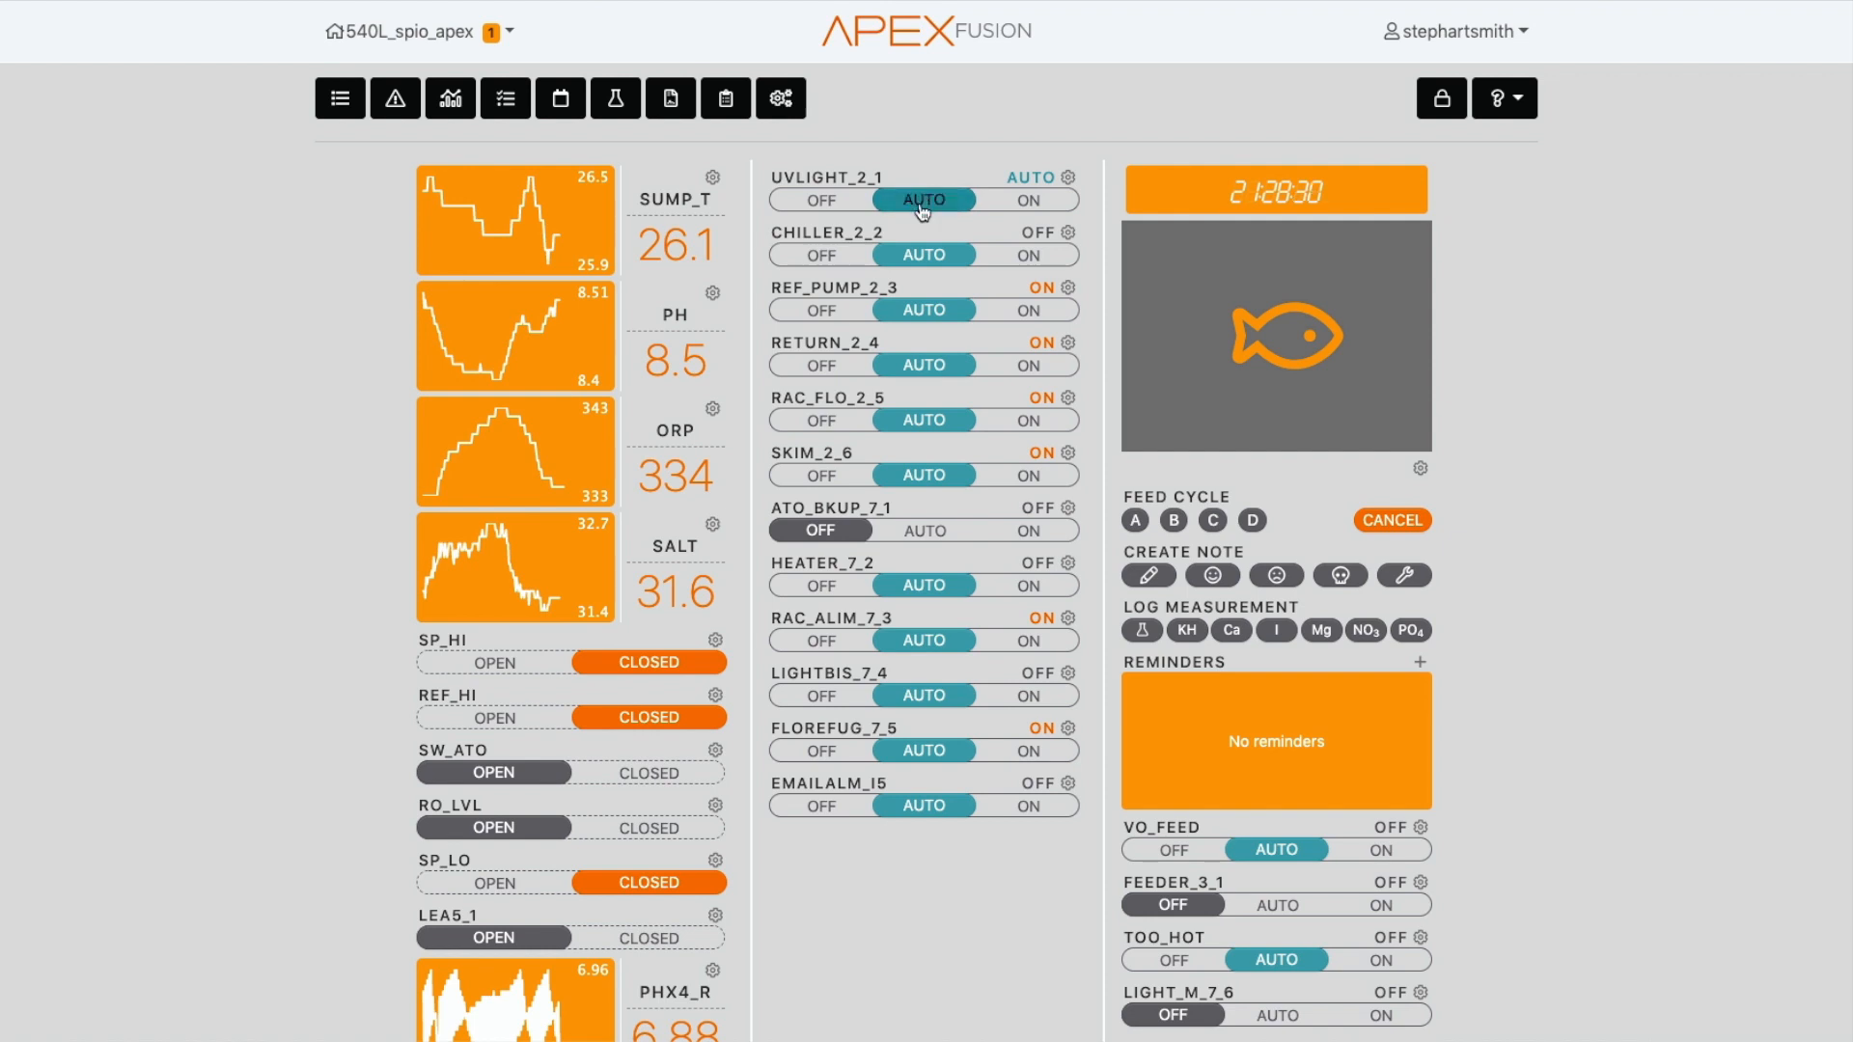
pyautogui.click(822, 202)
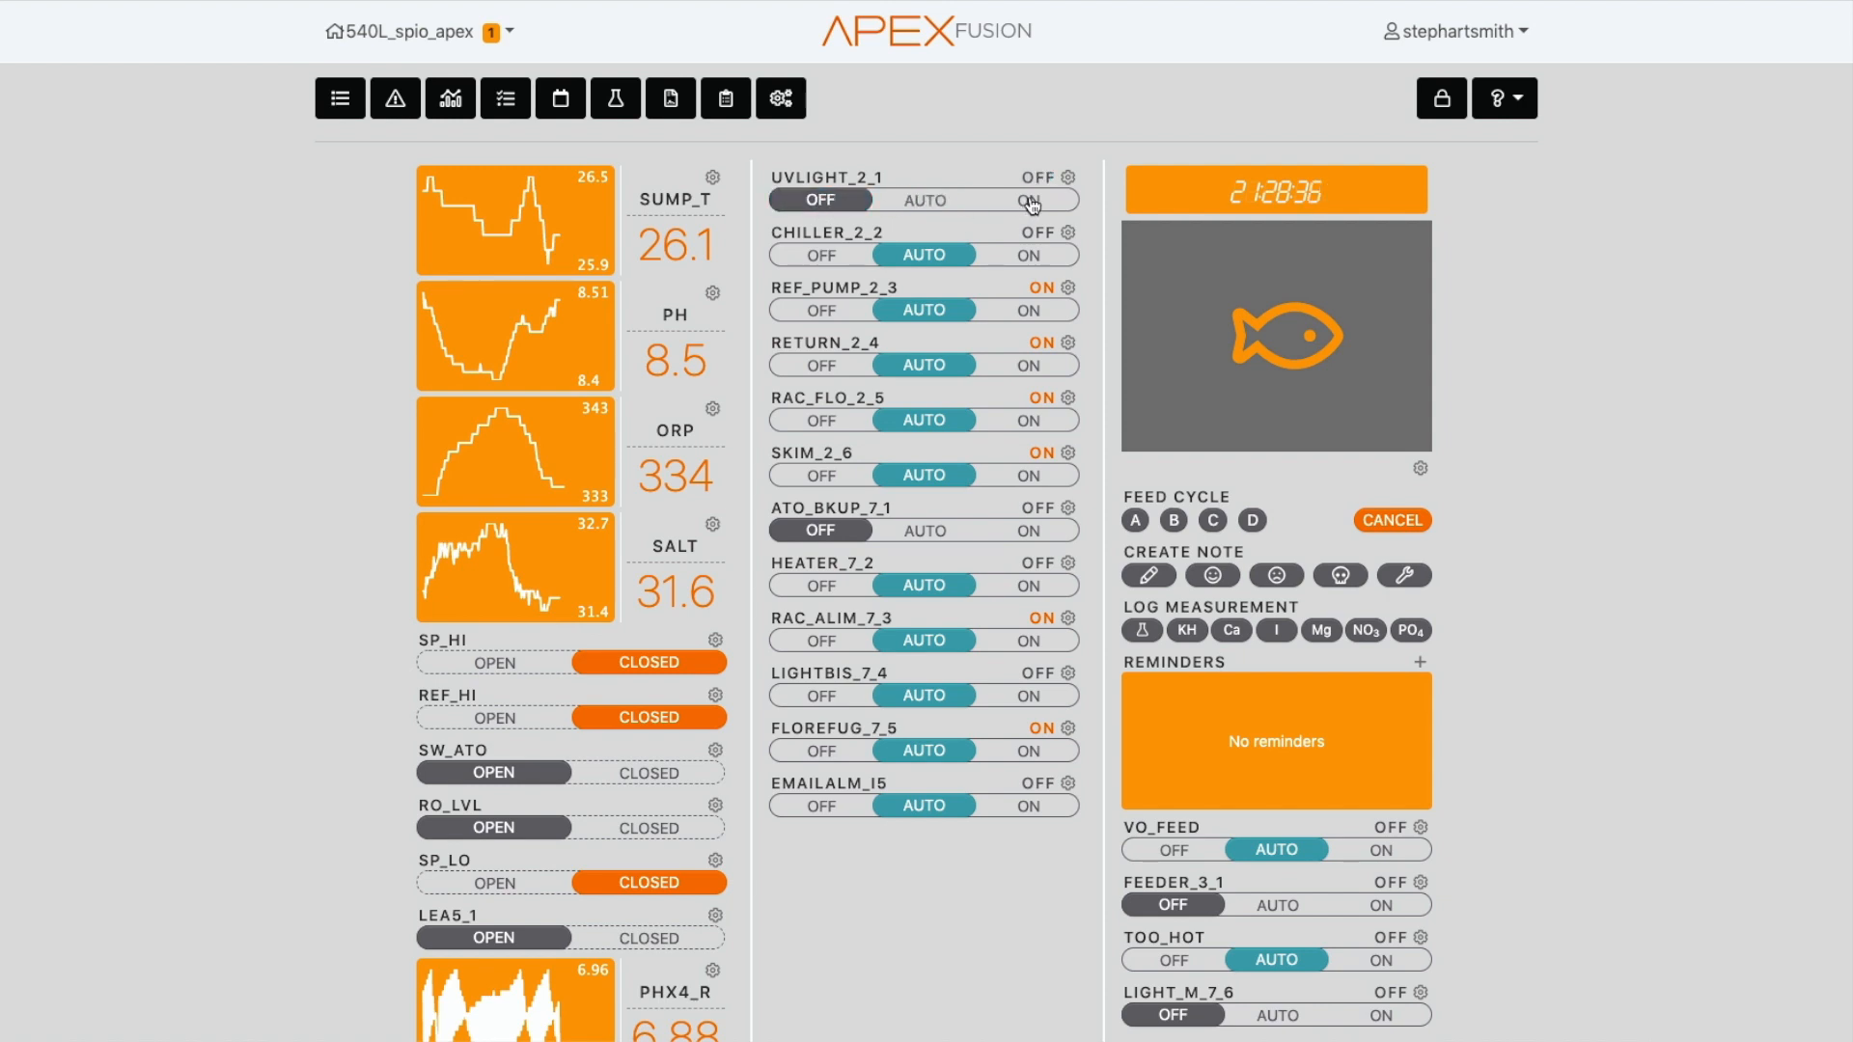